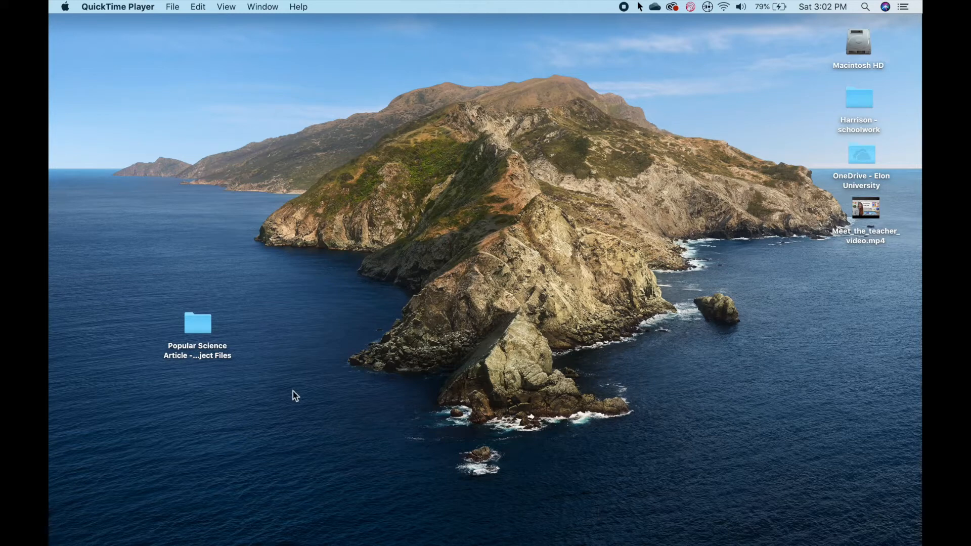
Open the Popular Science Article - Project Files folder and look over its InDesign template, article text document and images folder.
double_click(200, 326)
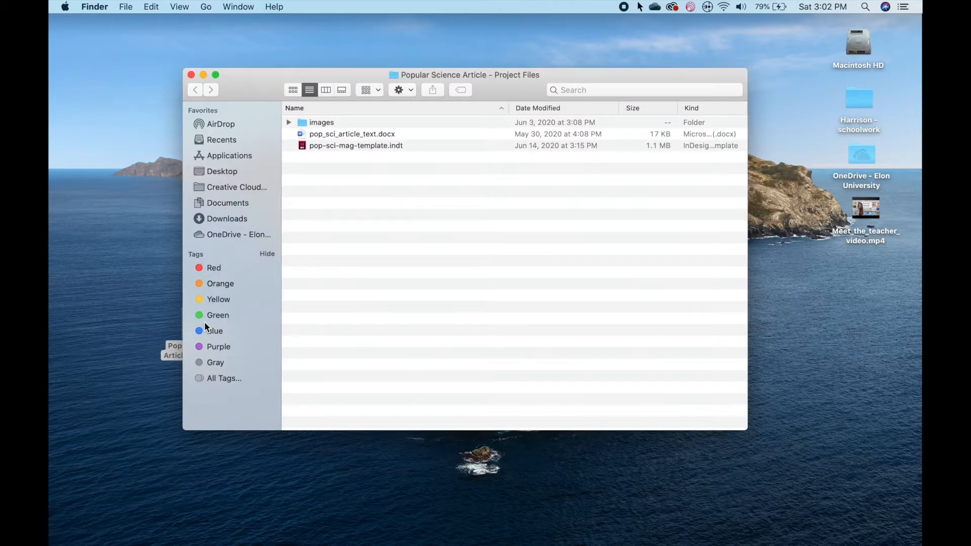
left_click(339, 145)
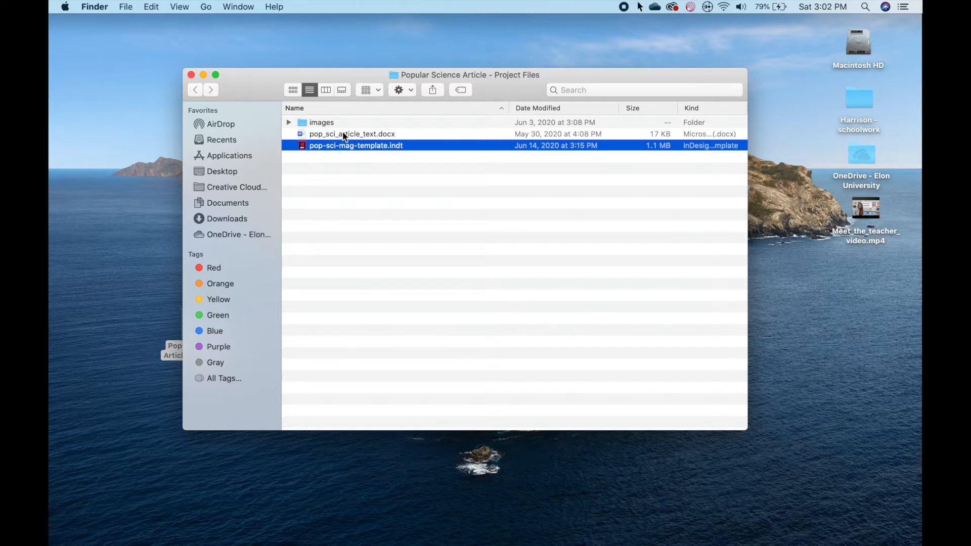
left_click(343, 135)
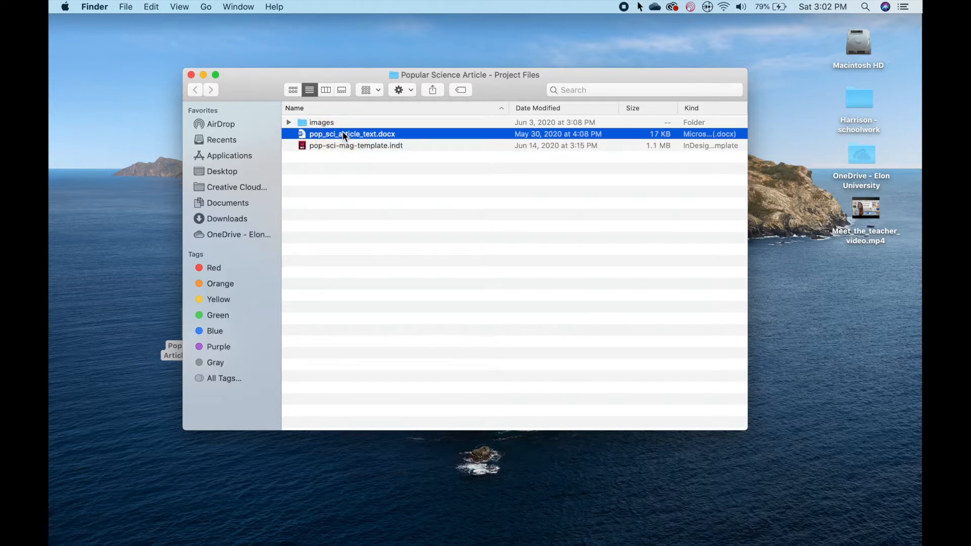
double_click(304, 122)
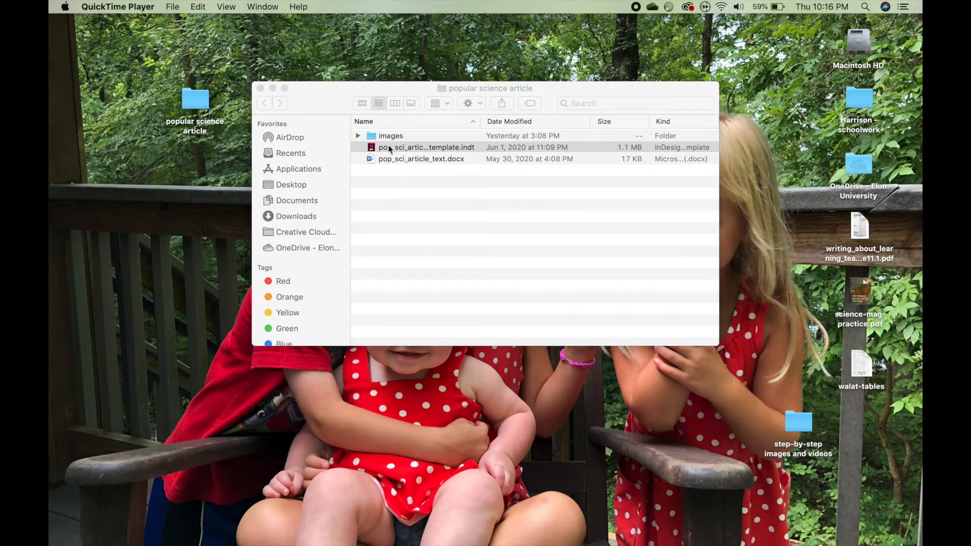
Open the popular science article template in InDesign and activate all of its missing fonts from Adobe Fonts.
double_click(409, 148)
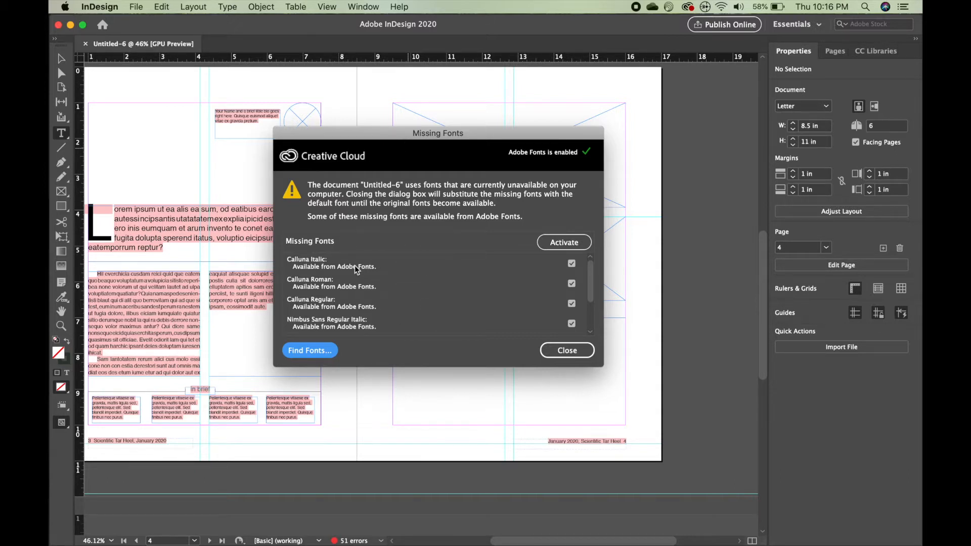
left_click(561, 245)
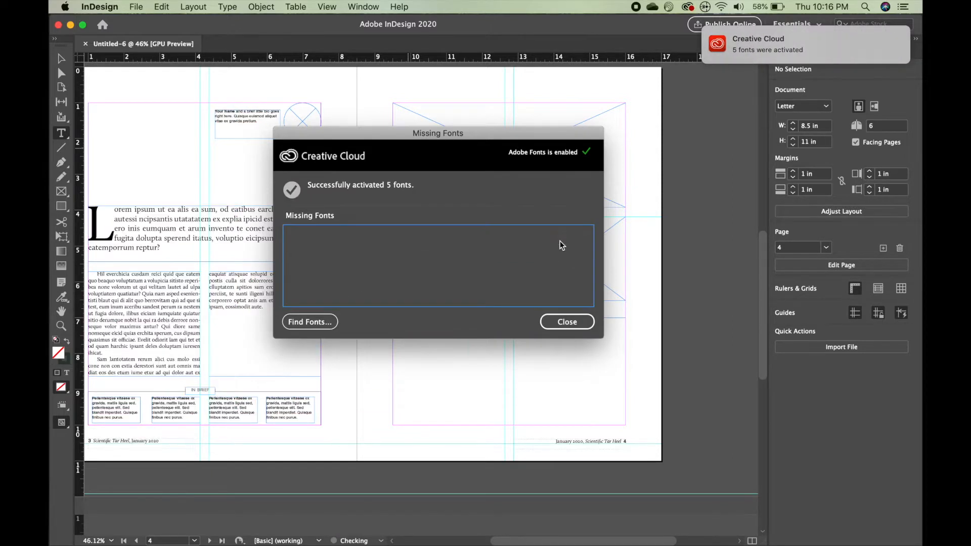
left_click(568, 323)
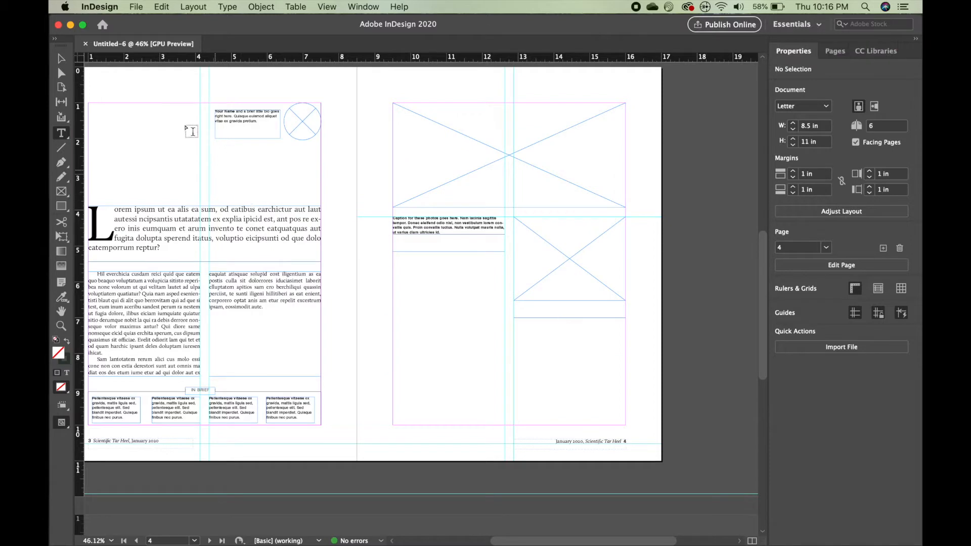
Save the document as science-article in the popular science article folder on the Desktop, in InDesign 2020 document format.
left_click(137, 7)
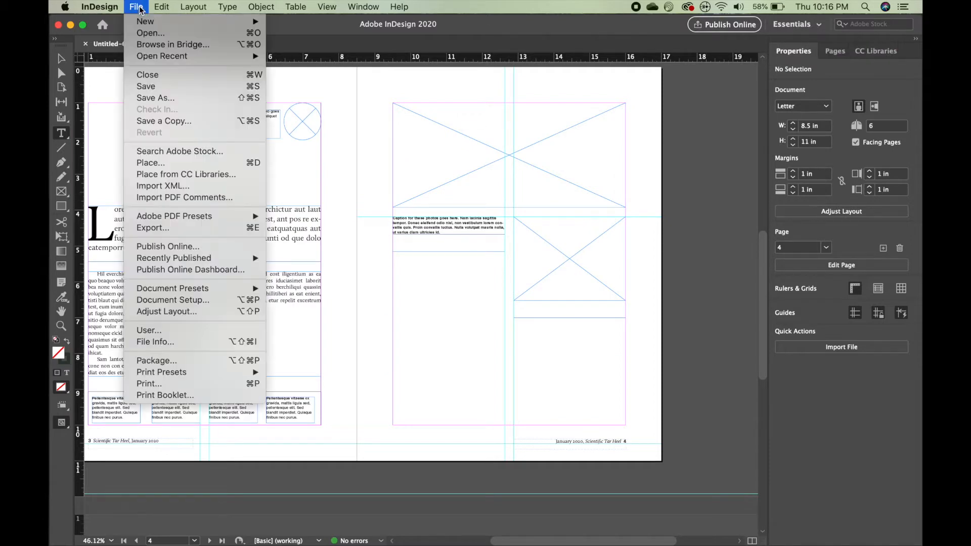
left_click(151, 85)
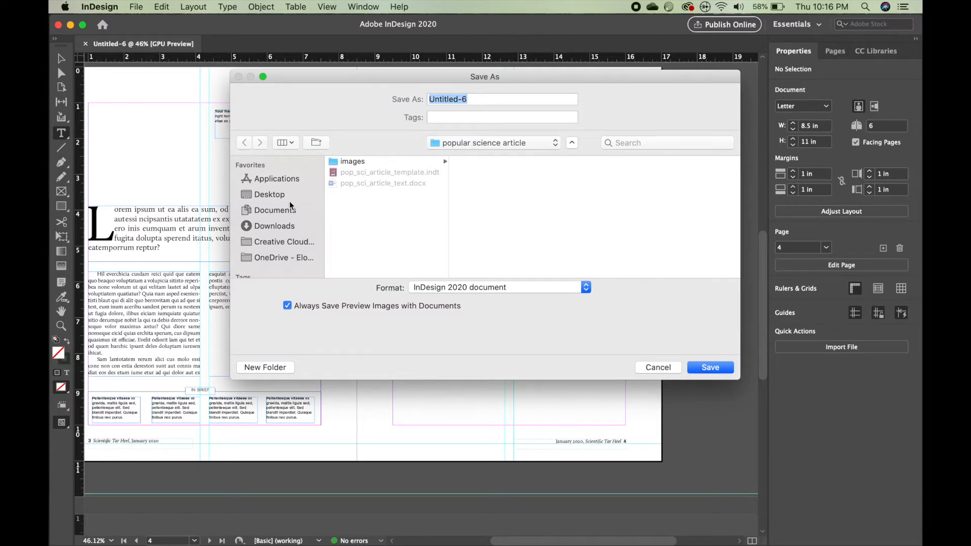
left_click(274, 195)
left_click(389, 183)
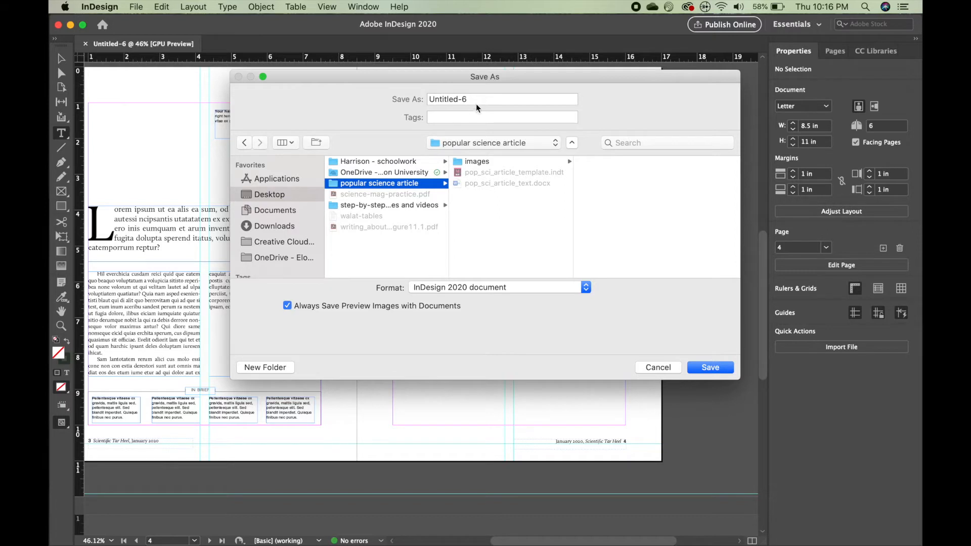
key("Tab")
type("sc")
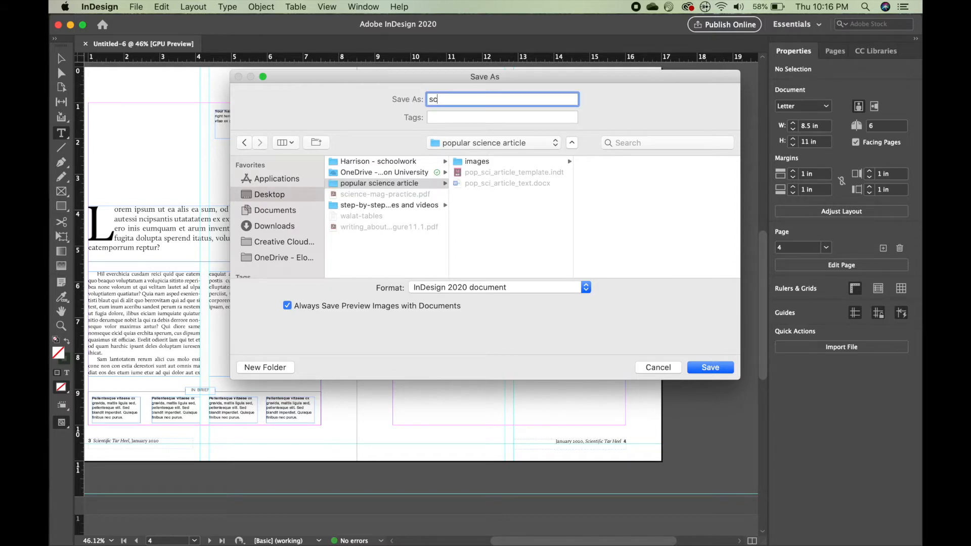
type("ience-article")
left_click(721, 368)
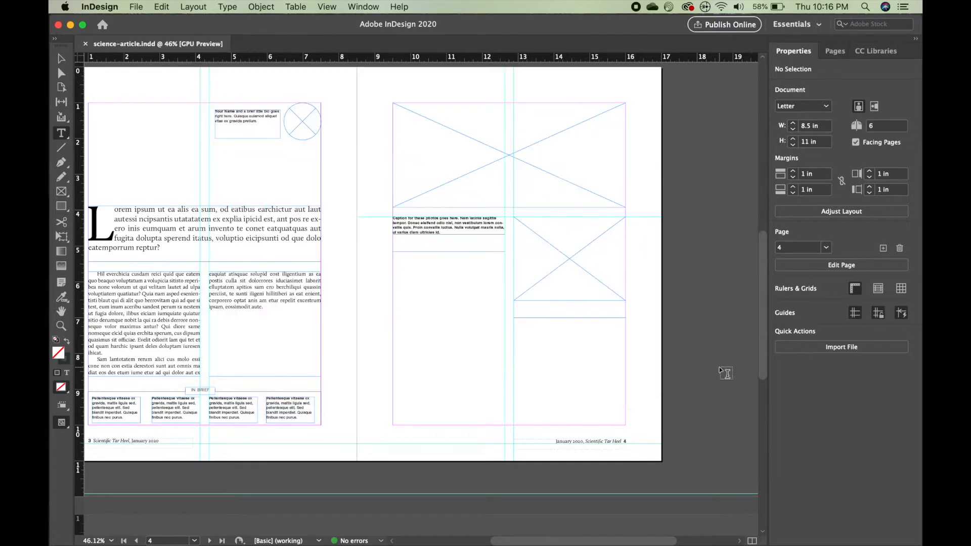
Bring the whole 3–4 spread into view and choose the Essentials workspace.
scroll(430, 307, "left", 5)
scroll(431, 306, "up", 2)
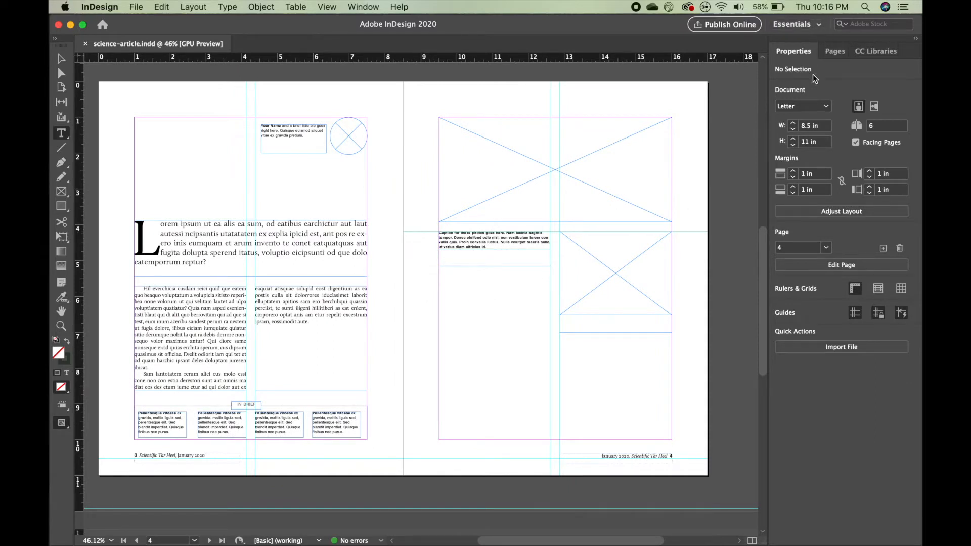
left_click(820, 25)
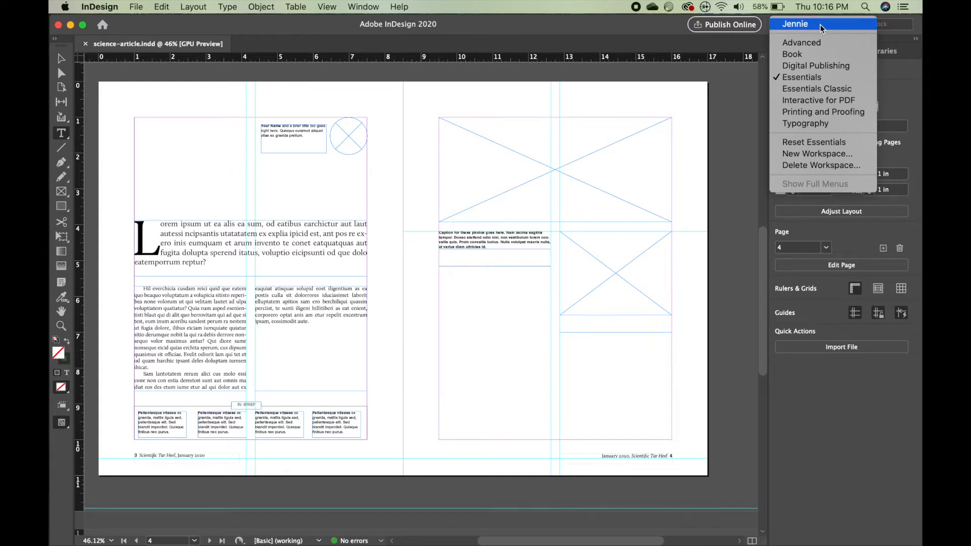
left_click(821, 76)
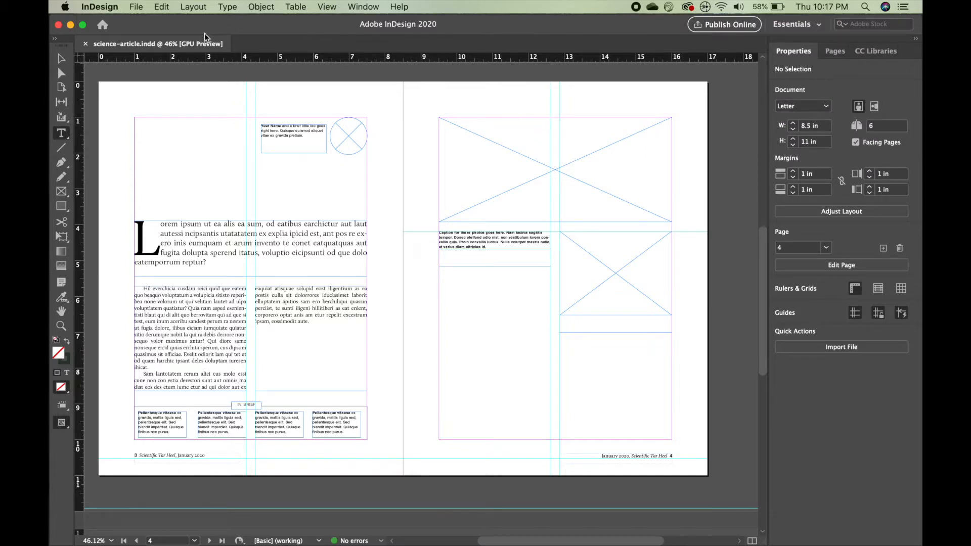
left_click(136, 8)
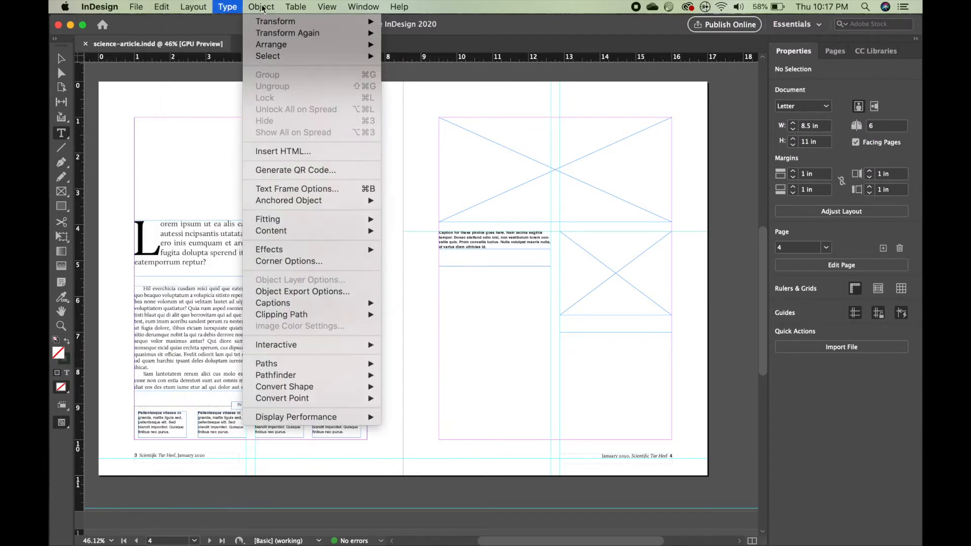
mouse_move(295, 7)
left_click(142, 7)
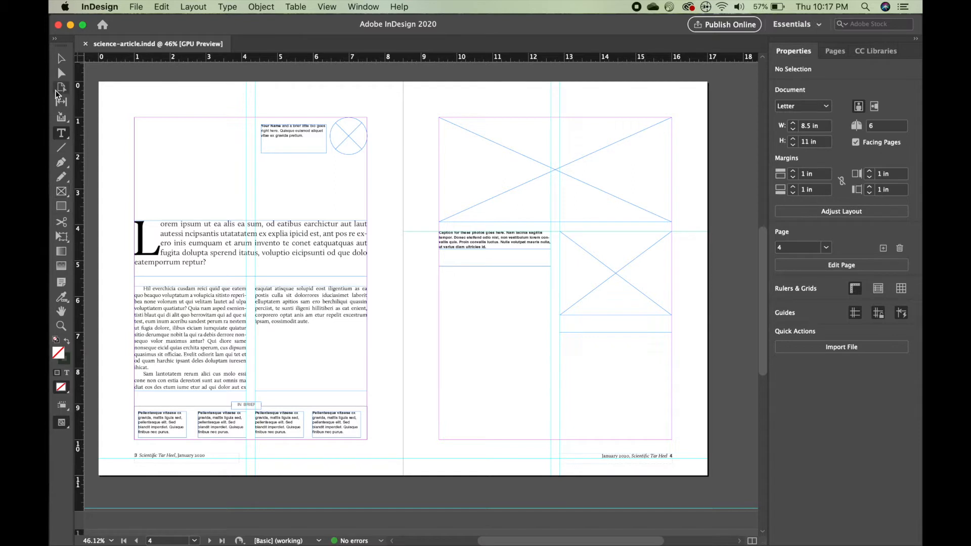
Try out the Selection, Type, Line, Rectangle and Rectangle Frame tools, and check the shape tools grouped with the Rectangle tool.
left_click(63, 61)
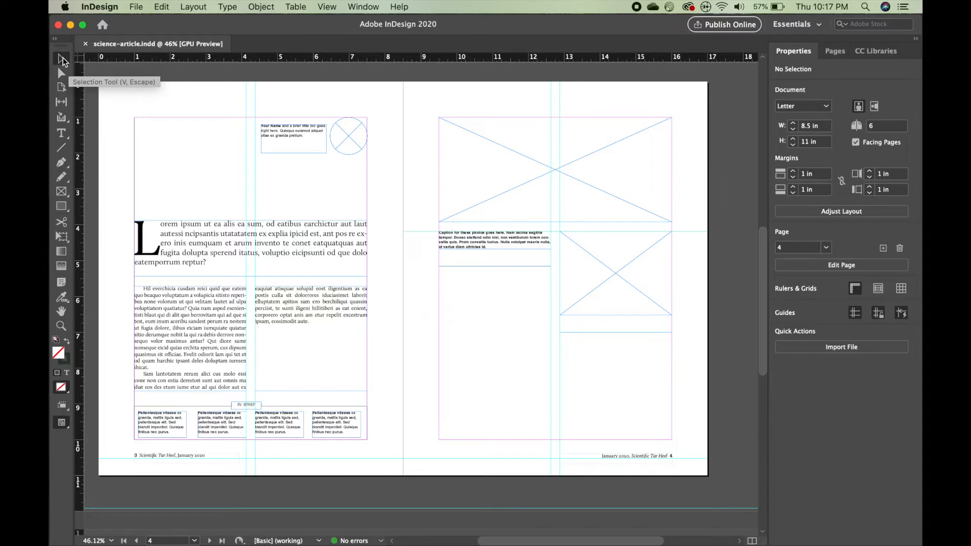
left_click(64, 135)
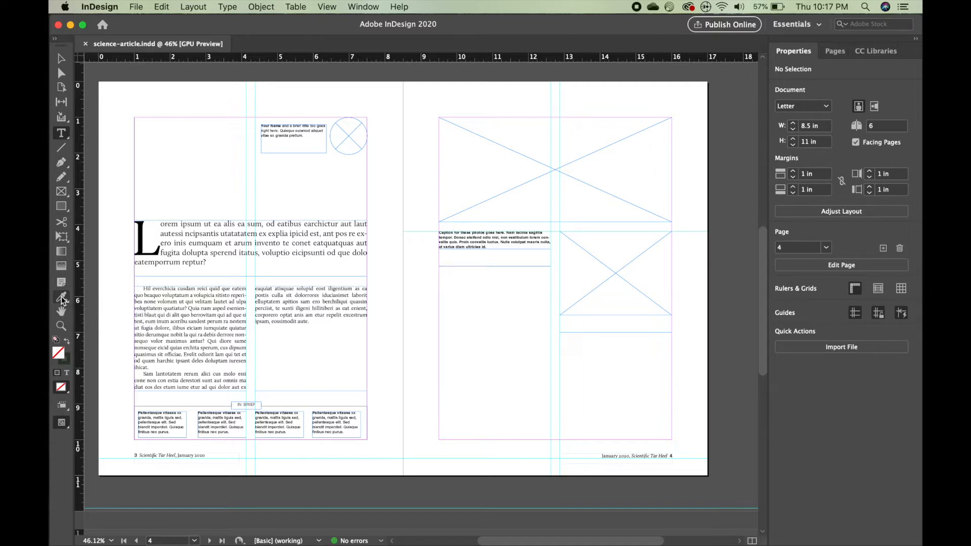
left_click(62, 148)
left_click(62, 206)
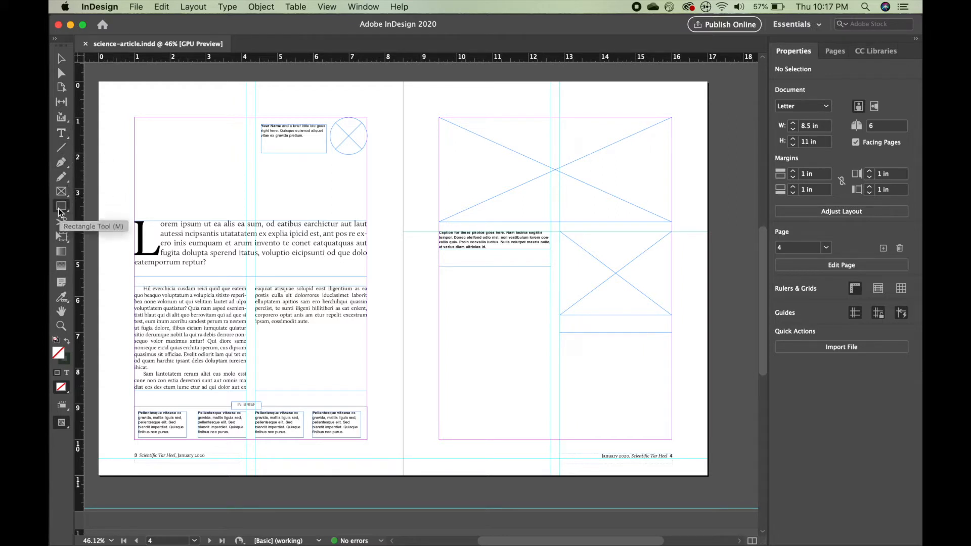
left_click(62, 208)
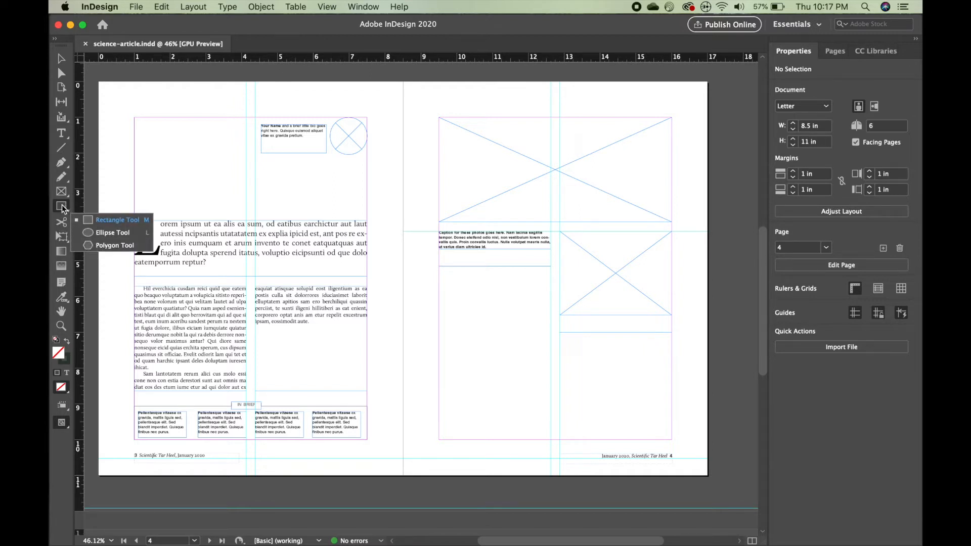
left_click(63, 207)
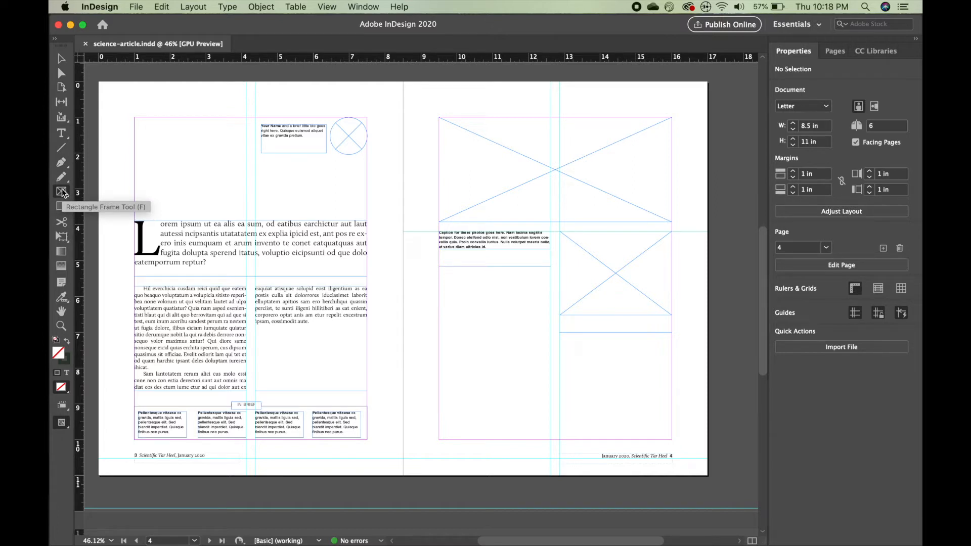
left_click(62, 192)
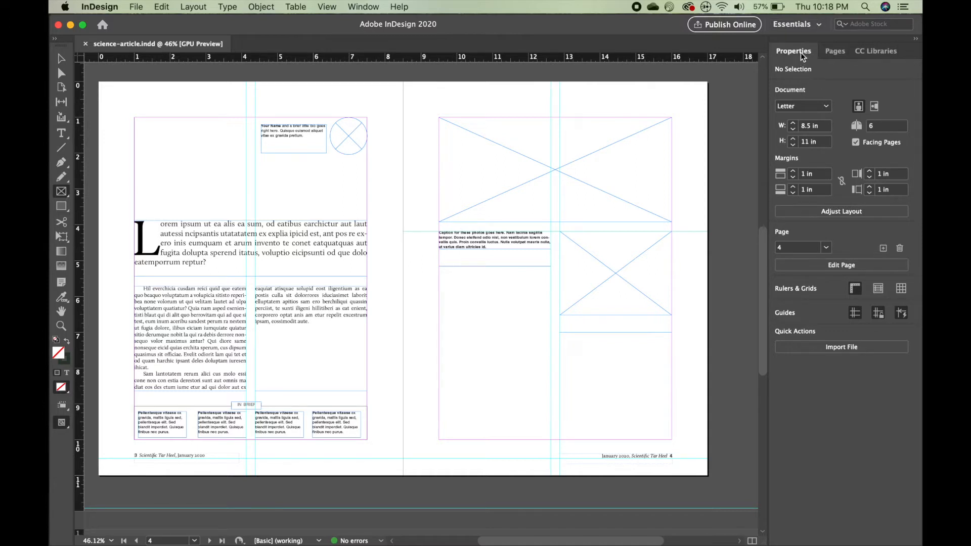
View the document's page spreads and the Creative Cloud library assets, and return to the document properties.
left_click(832, 51)
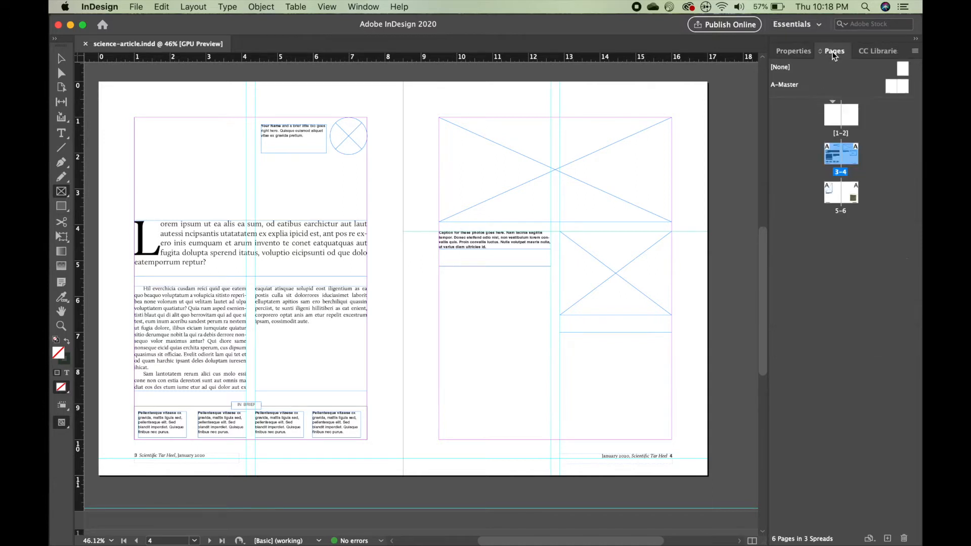
left_click(863, 51)
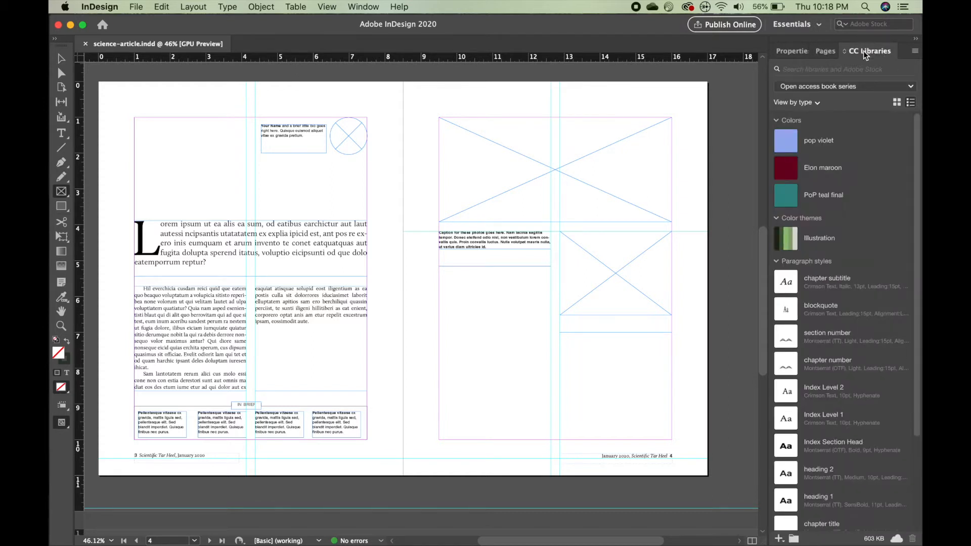
left_click(791, 51)
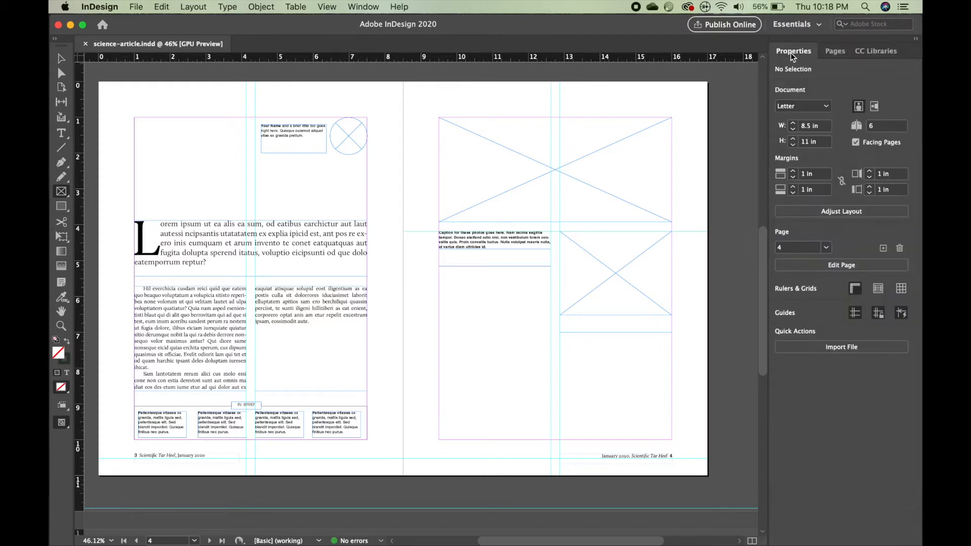
Dock the Paragraph Styles panel group beside the Properties panel and collapse it to icons only.
left_click(365, 8)
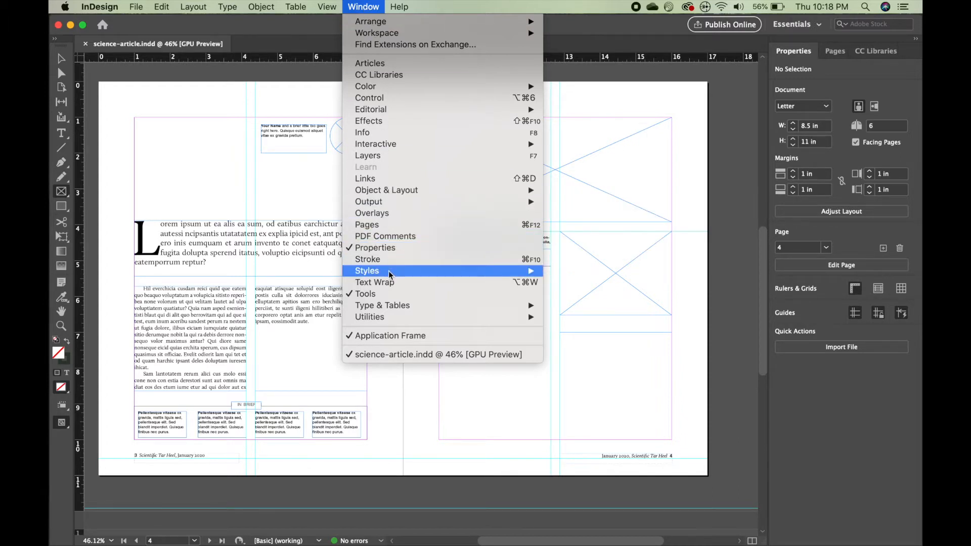
mouse_move(388, 271)
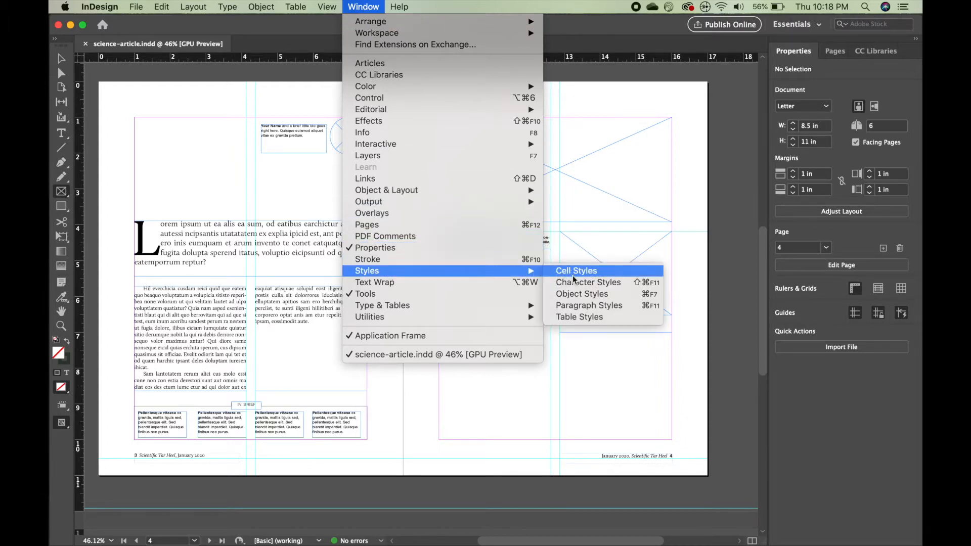
left_click(575, 304)
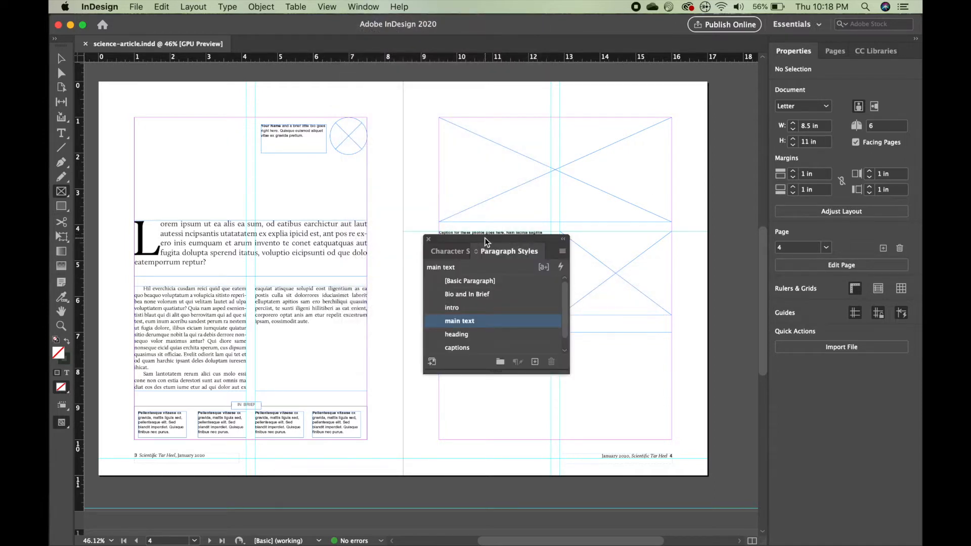
left_click_drag(485, 237, 574, 189)
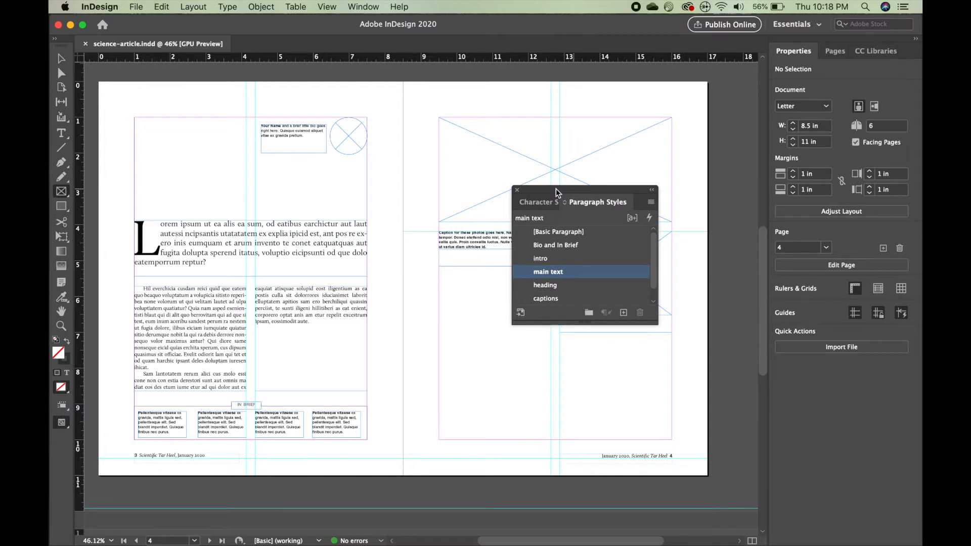
left_click_drag(549, 189, 766, 138)
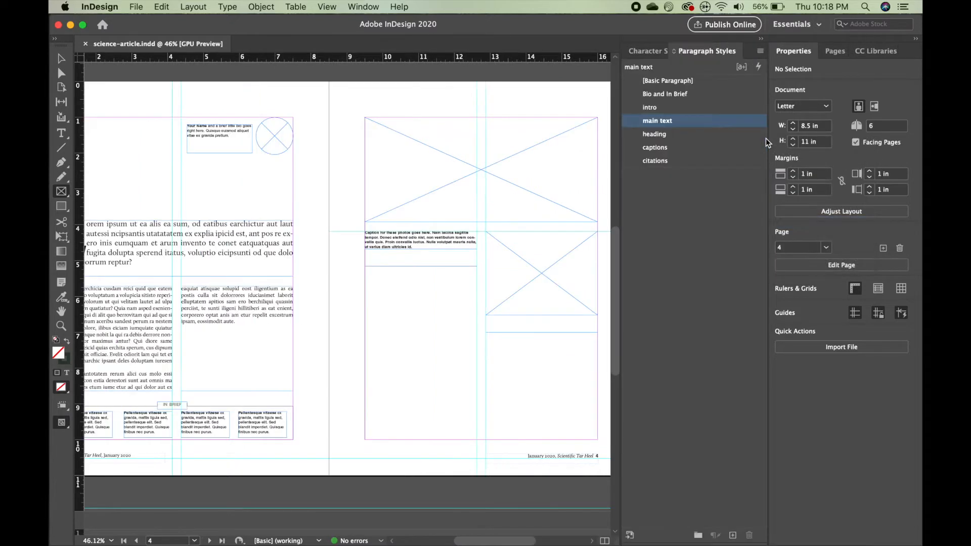
left_click(762, 38)
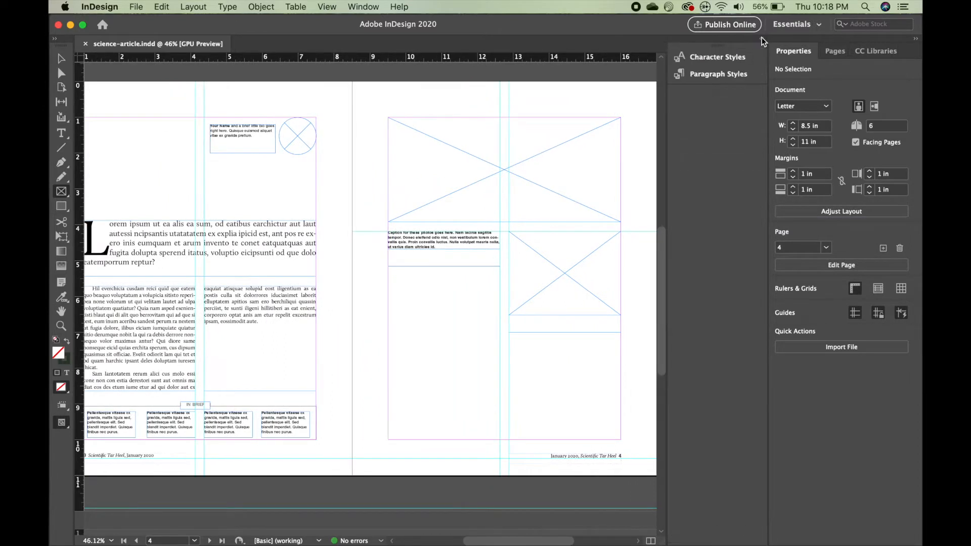
left_click_drag(668, 128, 763, 130)
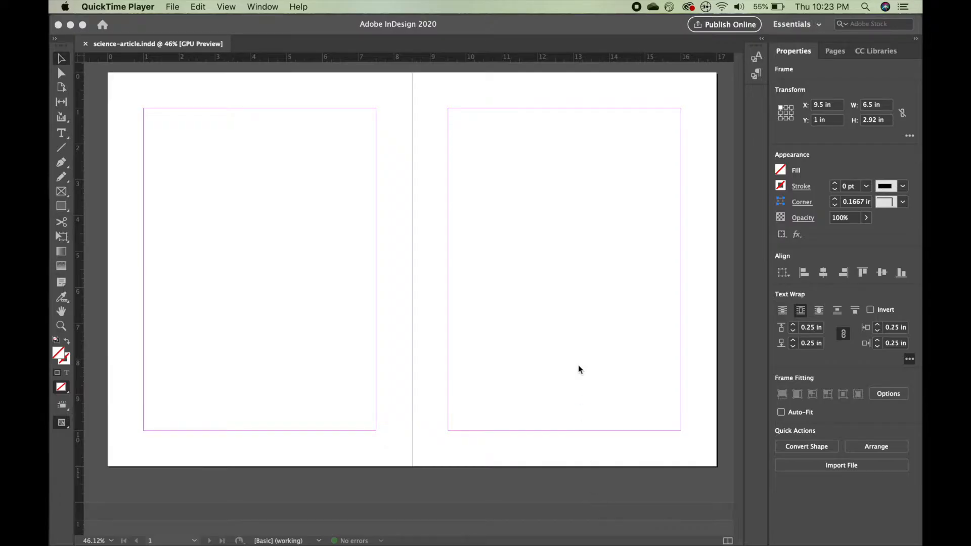
Look through the document's spreads from pages 1–2 to pages 5–6.
scroll(579, 365, "down", 20)
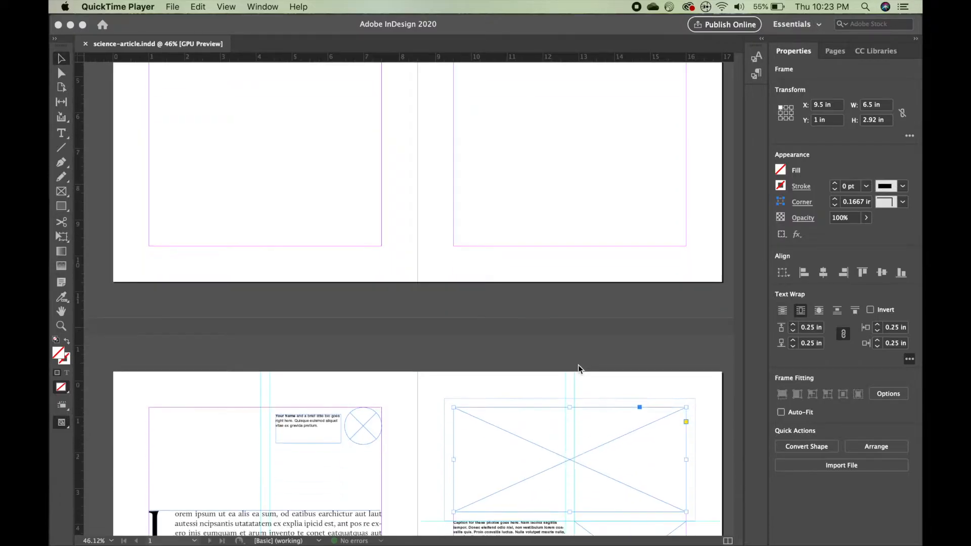
scroll(578, 365, "up", 15)
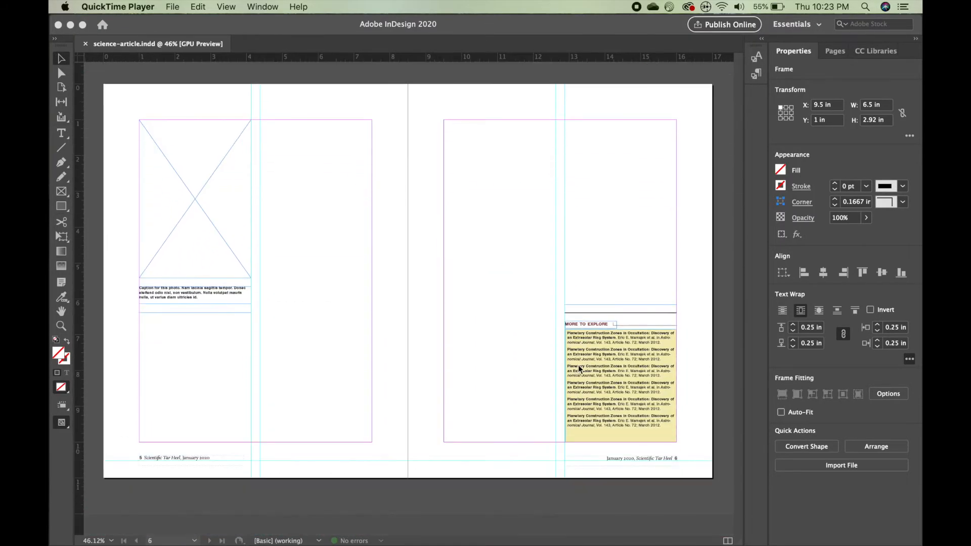
Examine the document's spreads and the intro, main-text and image frames on pages 3–4.
scroll(578, 365, "up", 3)
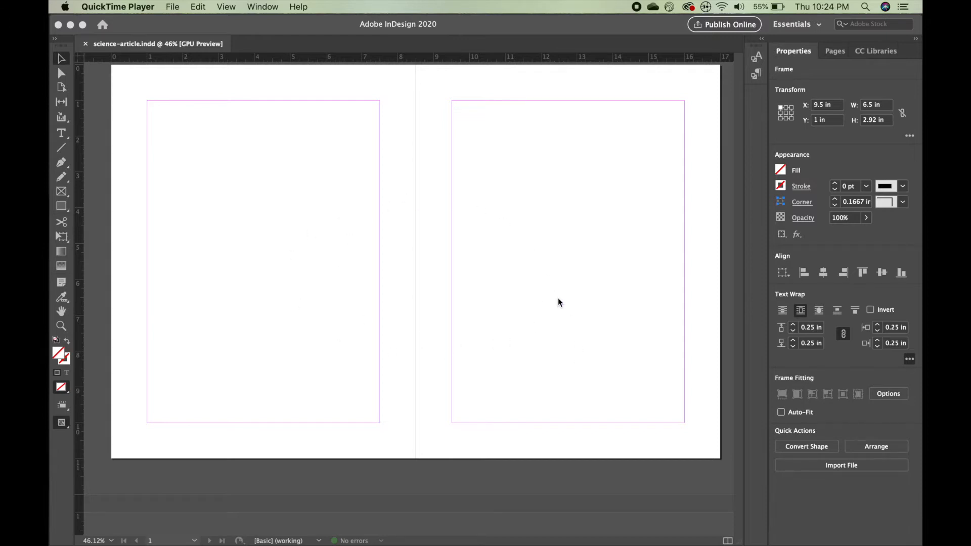
scroll(559, 302, "down", 15)
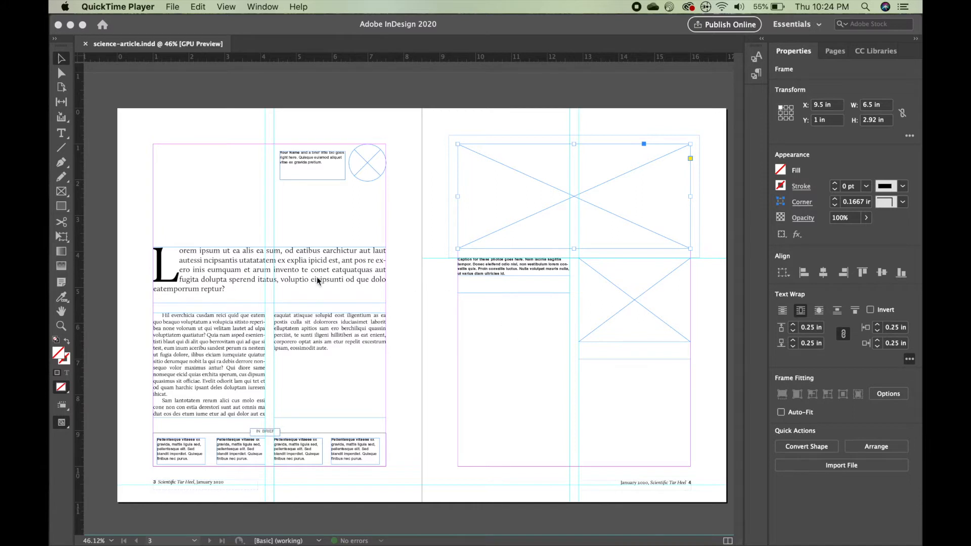
left_click(207, 269)
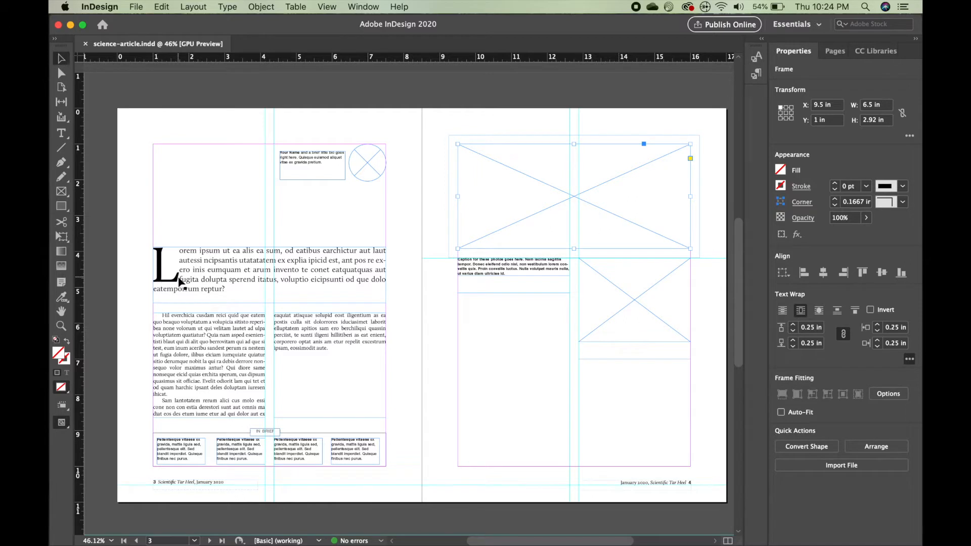
left_click(226, 278)
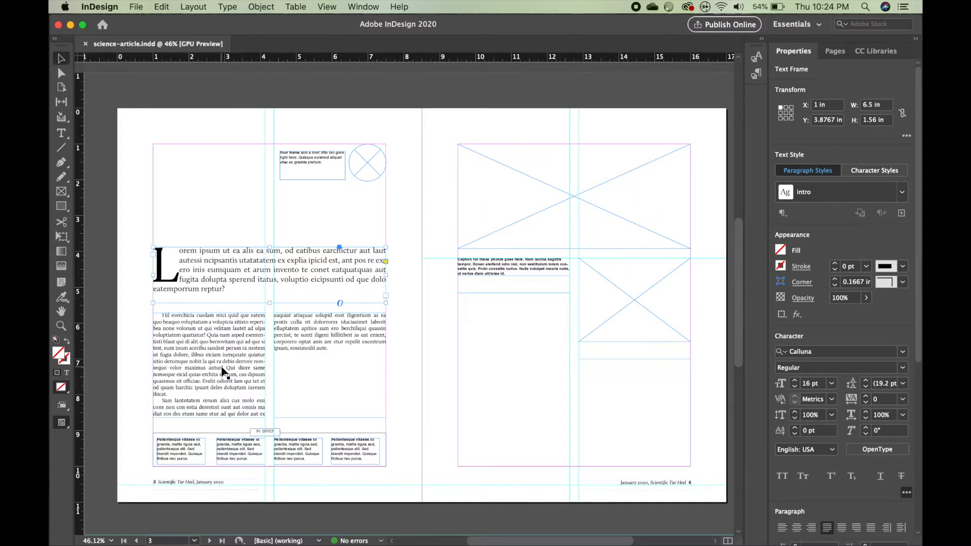
left_click(304, 365)
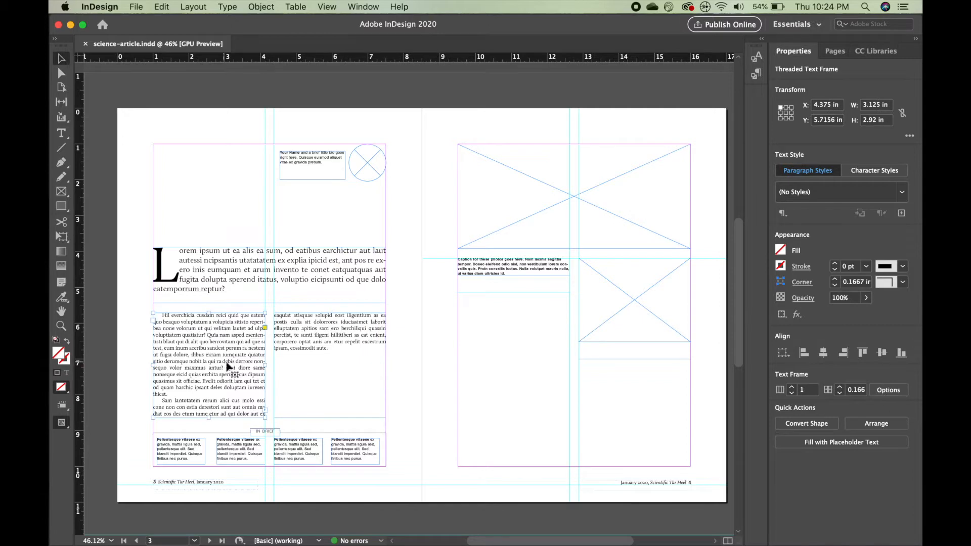
left_click(502, 386)
left_click(609, 418)
scroll(611, 419, "down", 15)
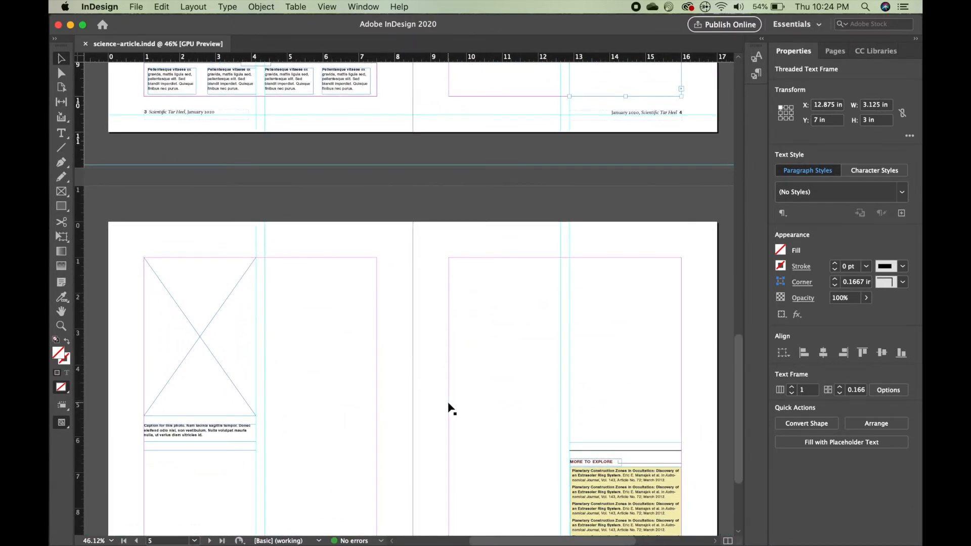
scroll(450, 406, "up", 15)
left_click(540, 252)
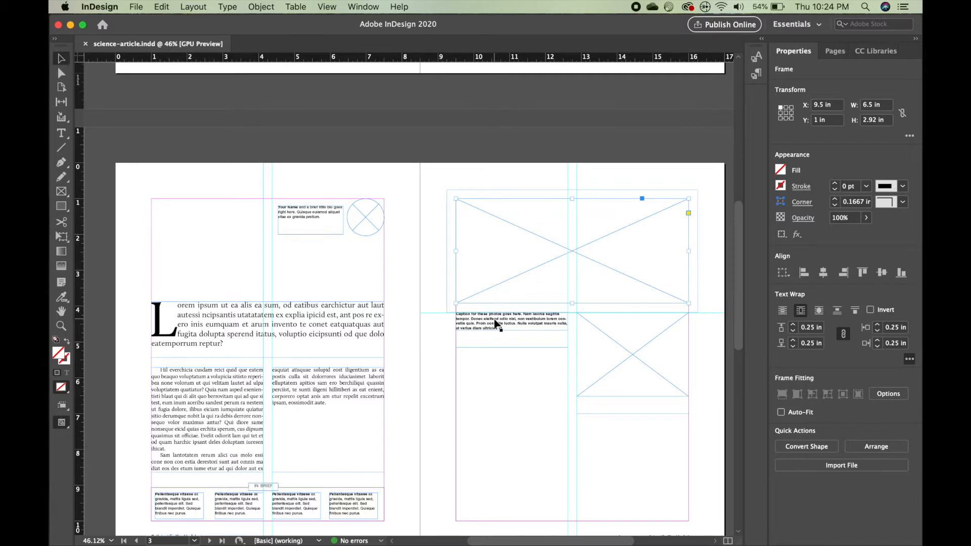
scroll(432, 356, "down", 2)
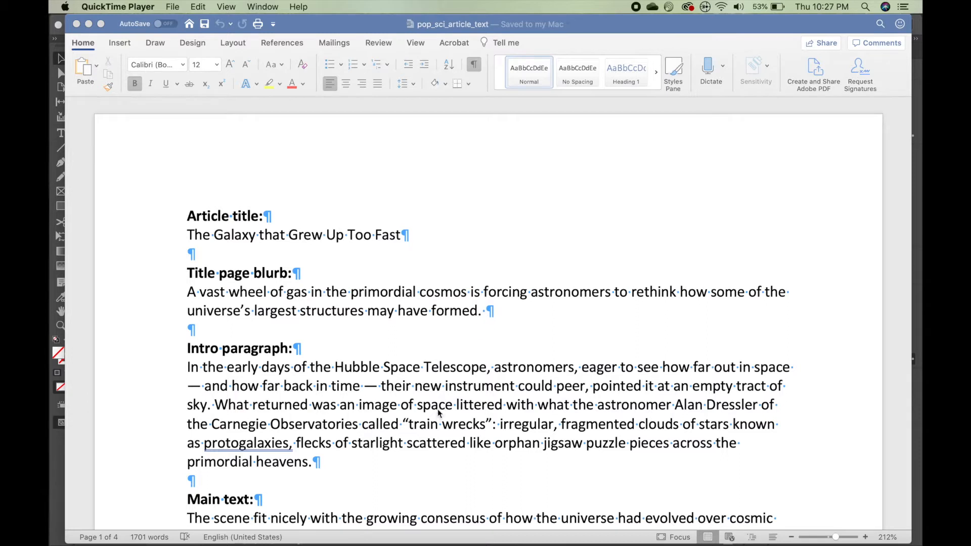
Copy the full intro paragraph from the pop_sci_article_text document in Word and return to InDesign.
scroll(438, 413, "down", 1)
scroll(438, 413, "down", 3)
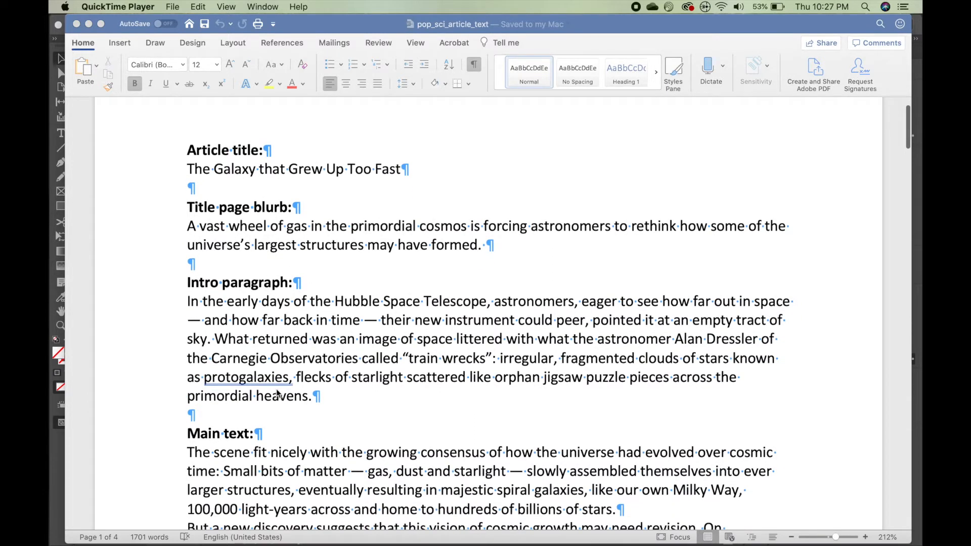
left_click(313, 397)
left_click_drag(314, 396, 175, 306)
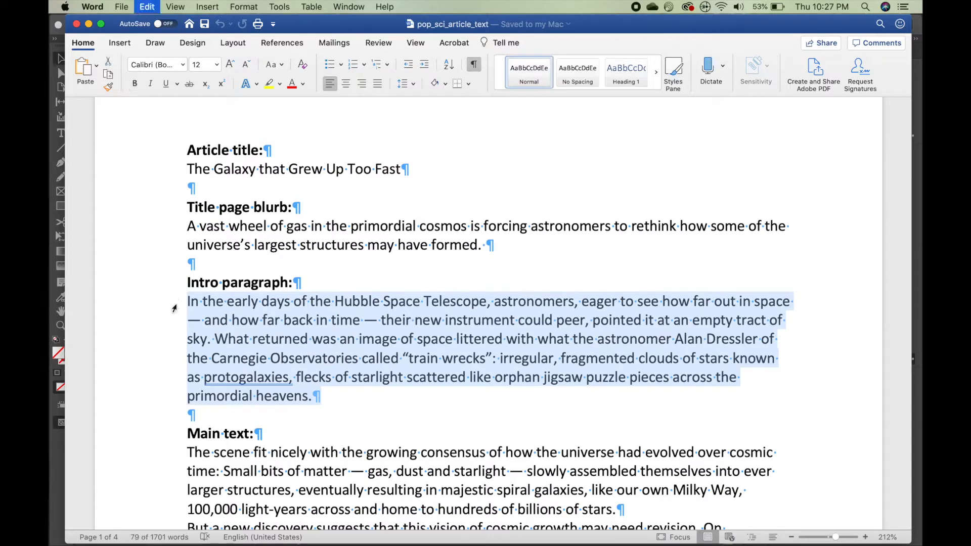
key("super+Tab")
key("super+Tab")
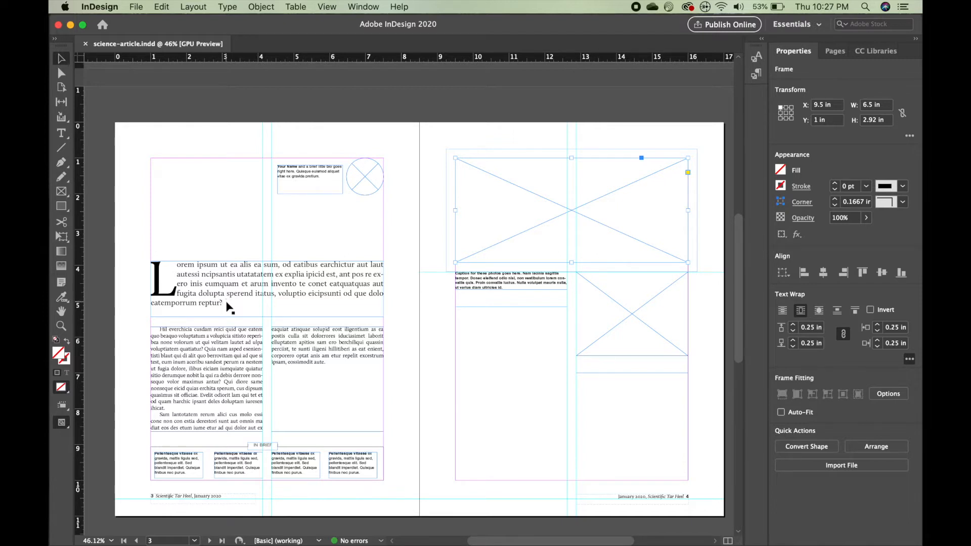
Replace the placeholder intro text on page 3 with the copied paragraph starting "In the early days of the Hubble Space Telescope".
left_click(61, 133)
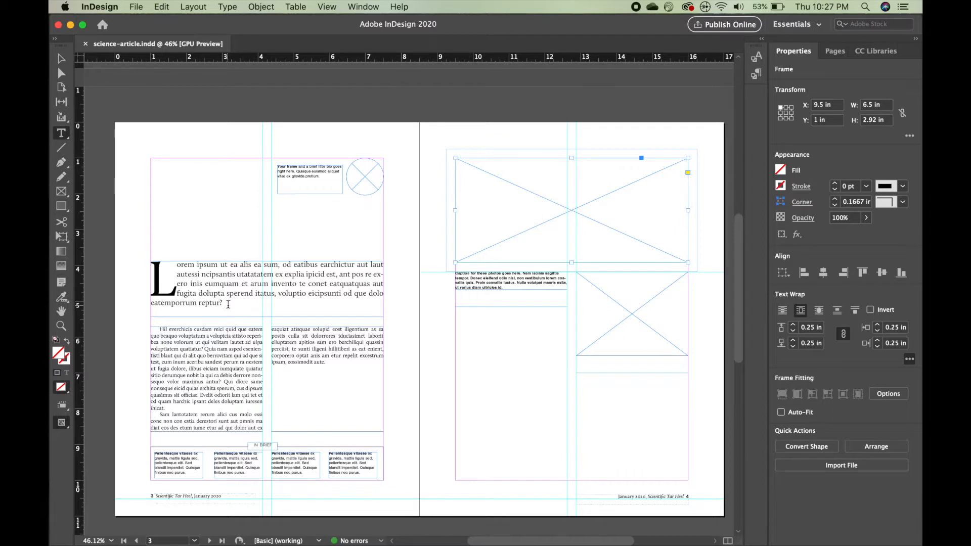
left_click_drag(224, 304, 157, 270)
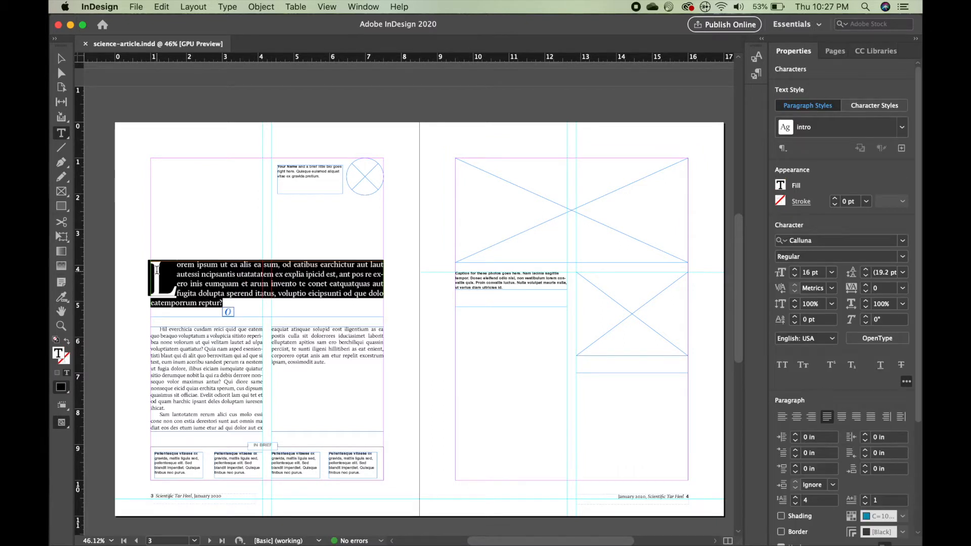
key("BackSpace")
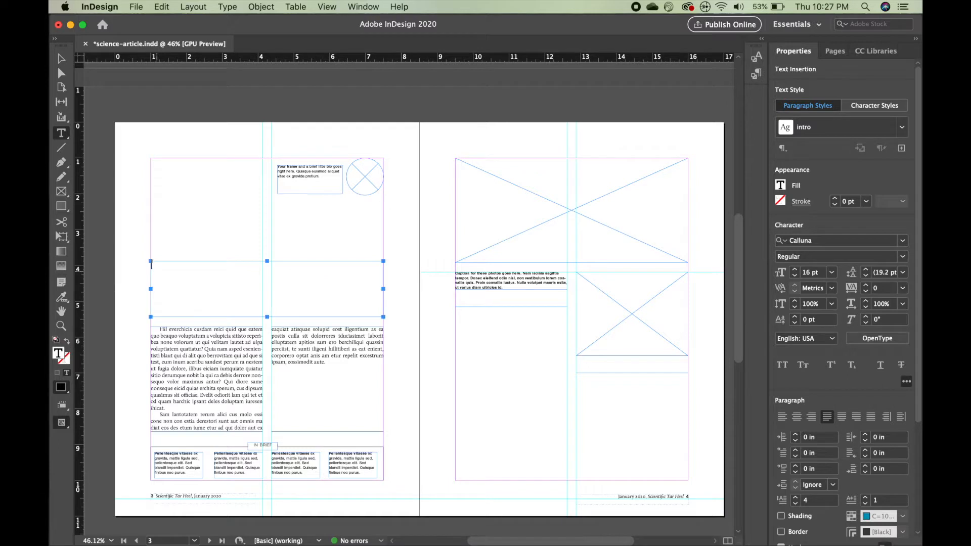
type("In the early days of the Hubble Space Telescope, astronomers, eager to see how far out in space — and how far back in time — their new instrument could peer, pointed it at an empty tract of sky. What returned was an image of space littered with what the astronomer Alan Dressler of the Carnegie Observatories called \"train wrecks\": irregular, fragmented clouds of stars known as protogalaxies.")
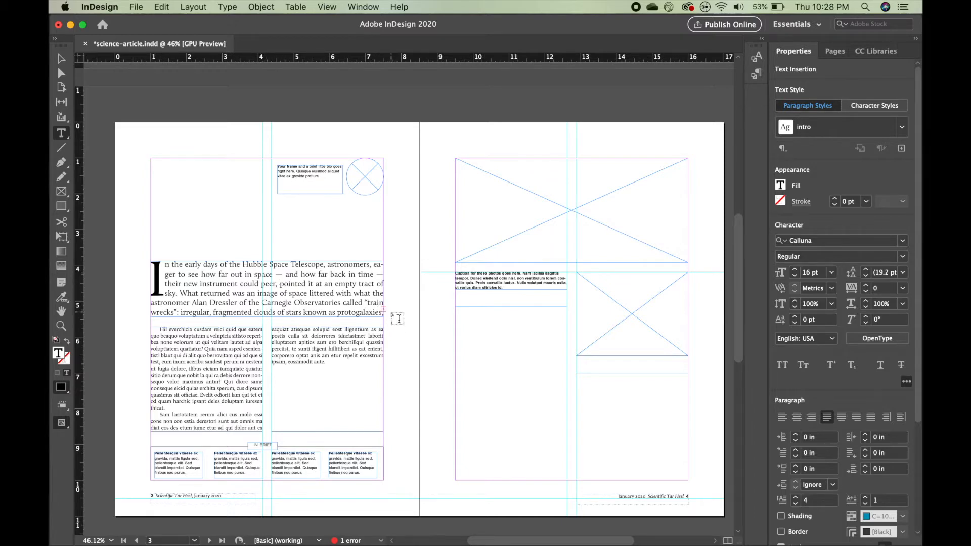
Extend the intro text frame on page 3 upward to a height of about 2.16 in so the overset text fits.
scroll(398, 319, "up", 1)
scroll(398, 318, "up", 5)
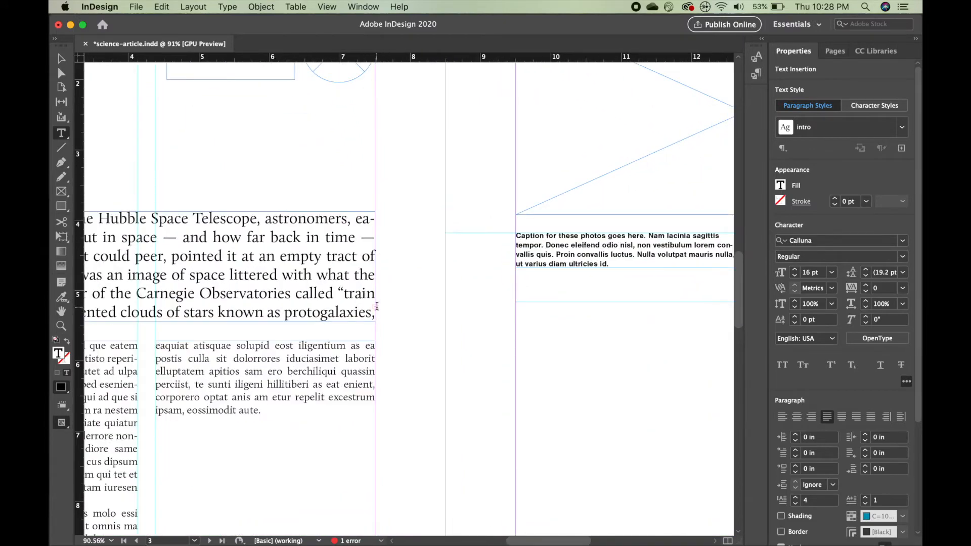
scroll(386, 318, "down", 5)
scroll(377, 306, "down", 1)
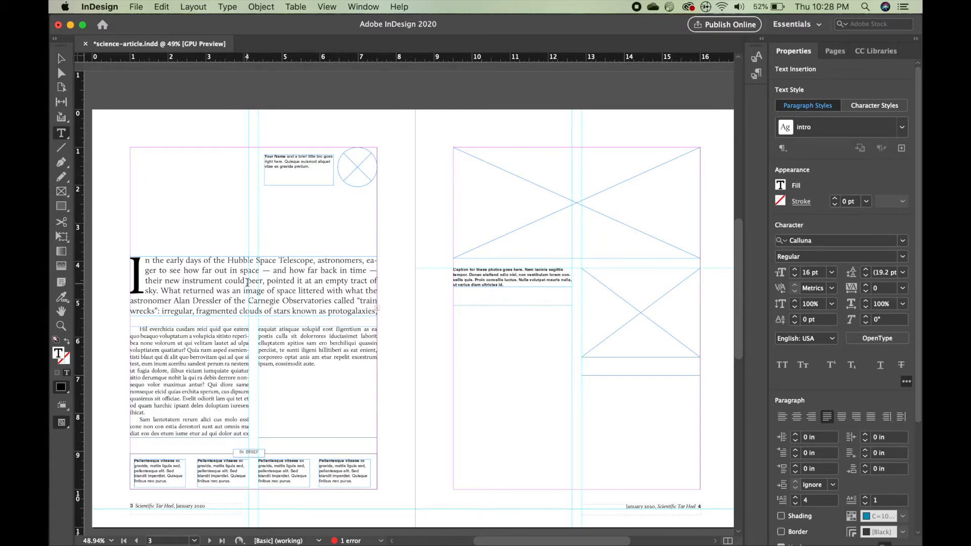
left_click(62, 59)
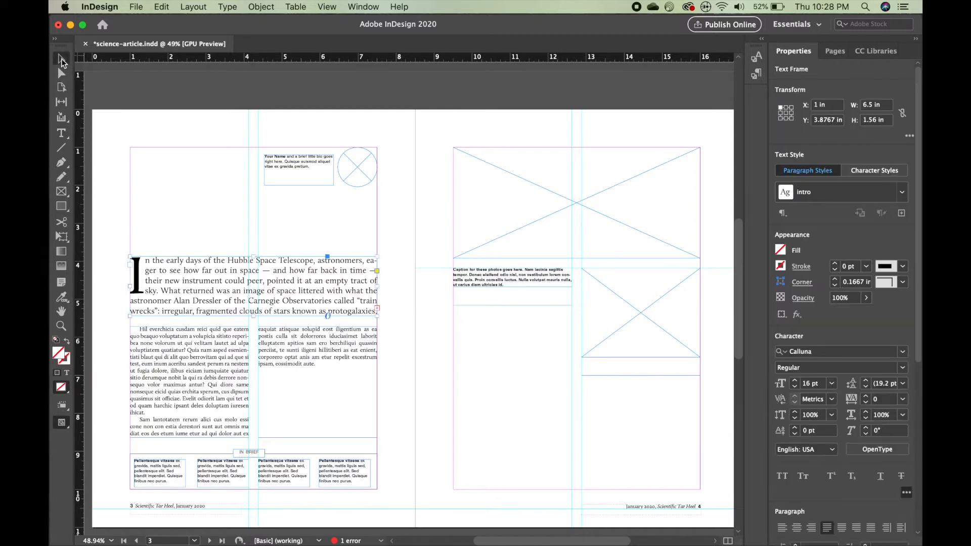
left_click_drag(256, 257, 255, 233)
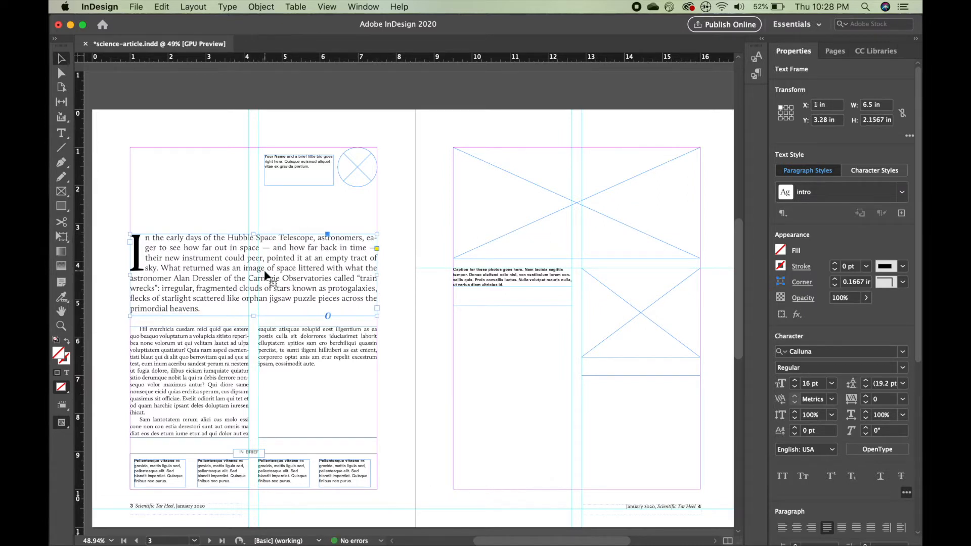
Switch to Word, copy the main text from "The scene fit nicely" through "a long sought galaxy", and go back to InDesign.
key("super+Tab")
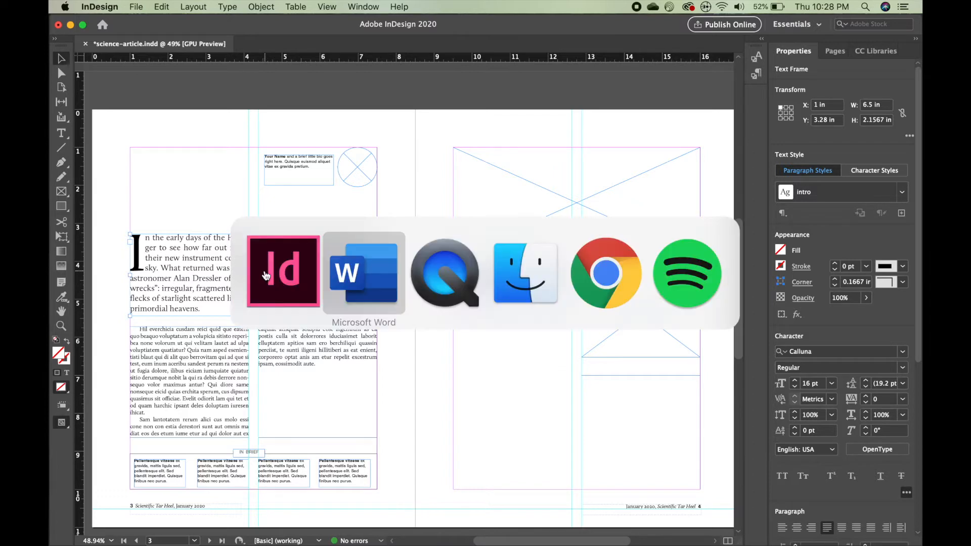
scroll(239, 421, "down", 2)
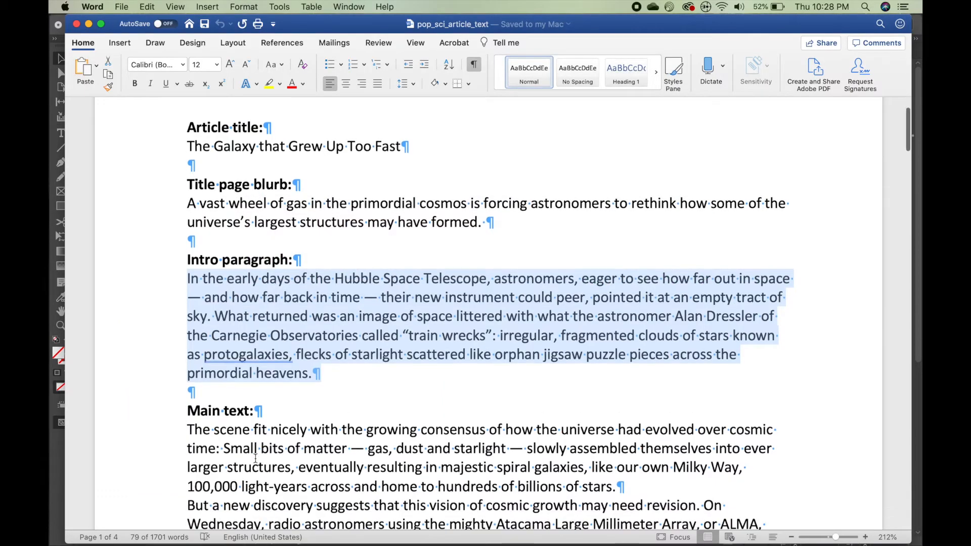
left_click(239, 422)
left_click_drag(188, 408, 336, 485)
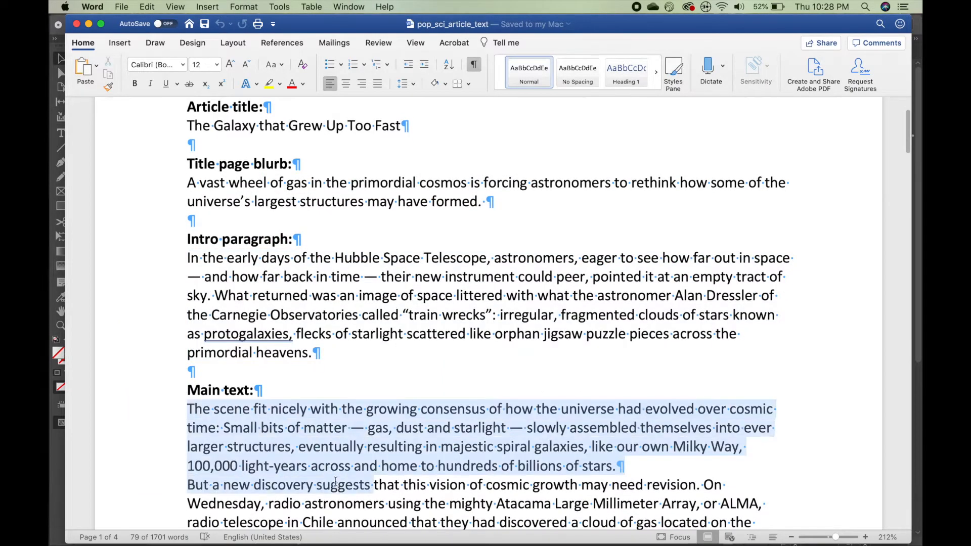
scroll(336, 485, "down", 1)
scroll(336, 485, "down", 20)
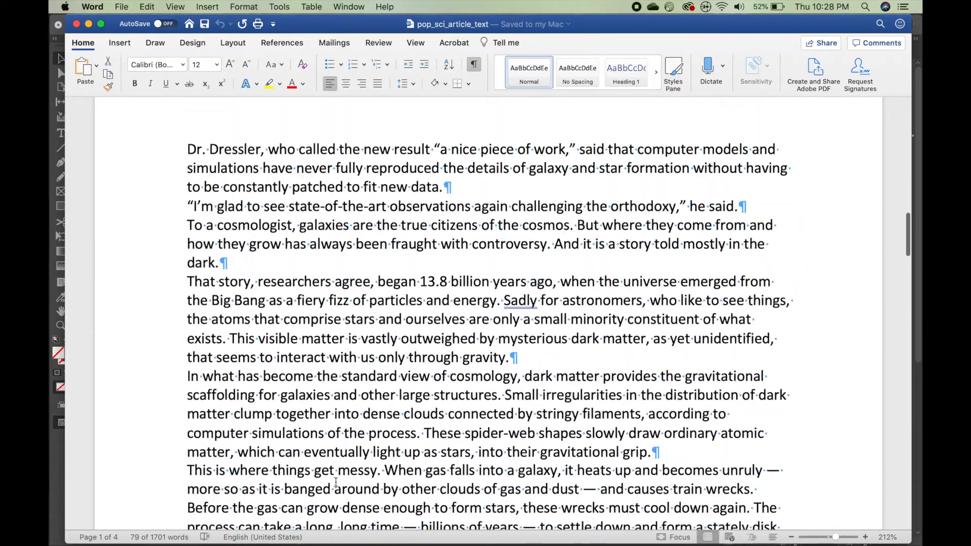
scroll(336, 483, "down", 15)
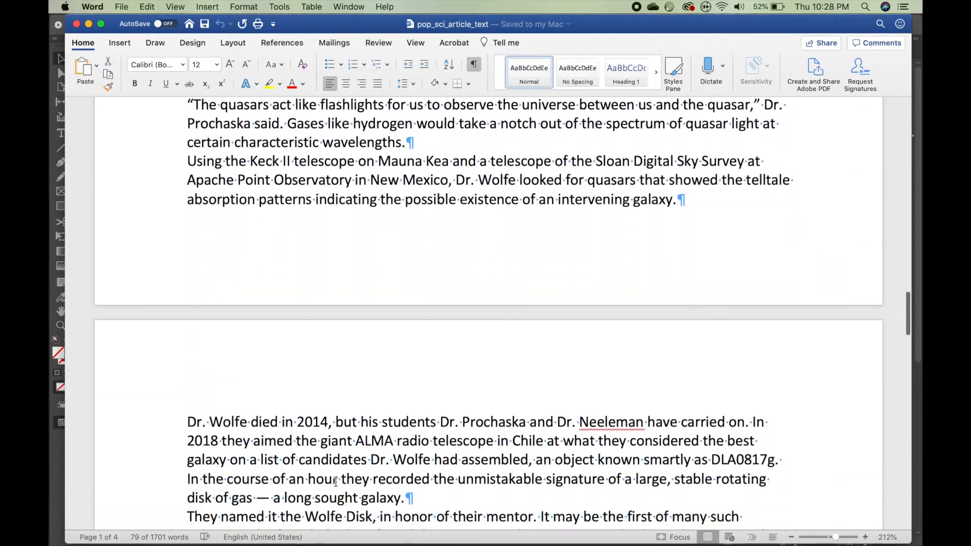
scroll(336, 482, "down", 15)
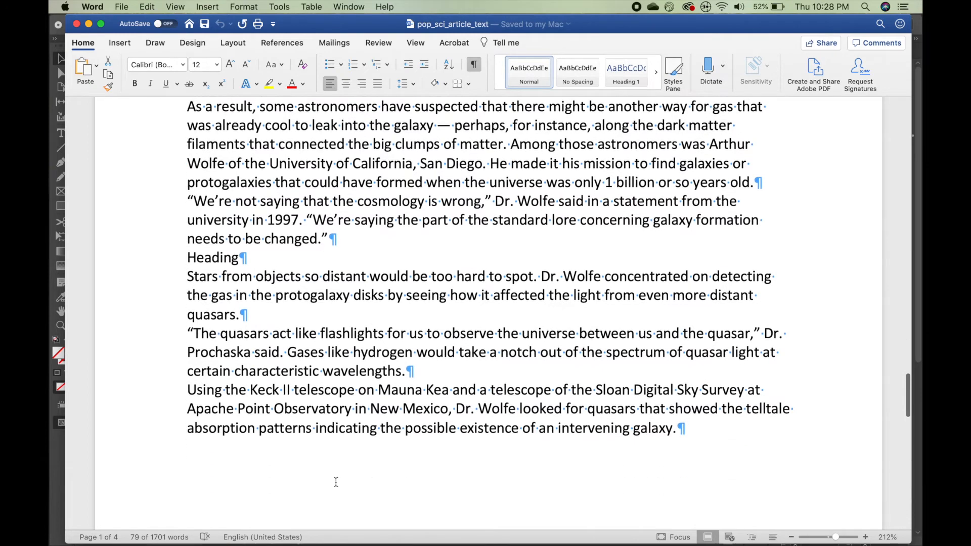
scroll(358, 476, "down", 10)
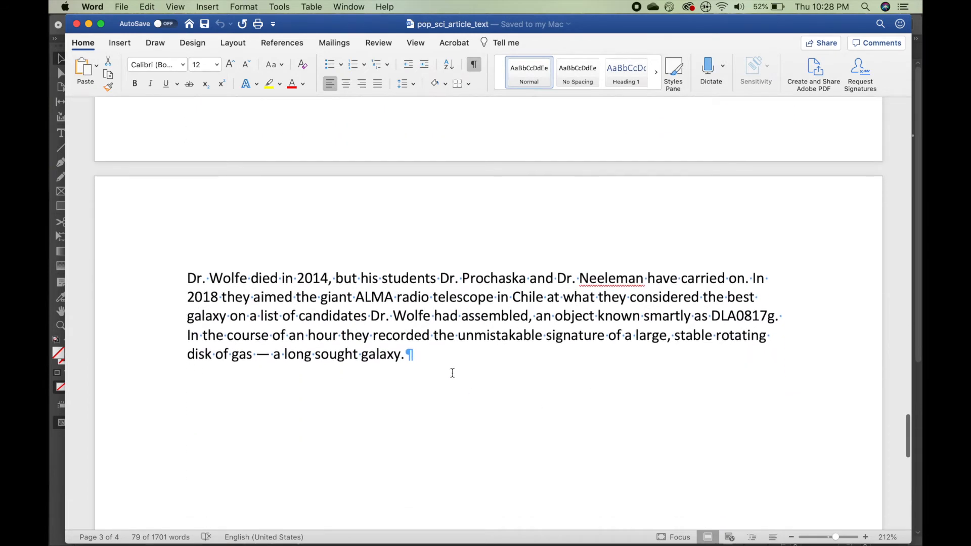
left_click(431, 360, "shift")
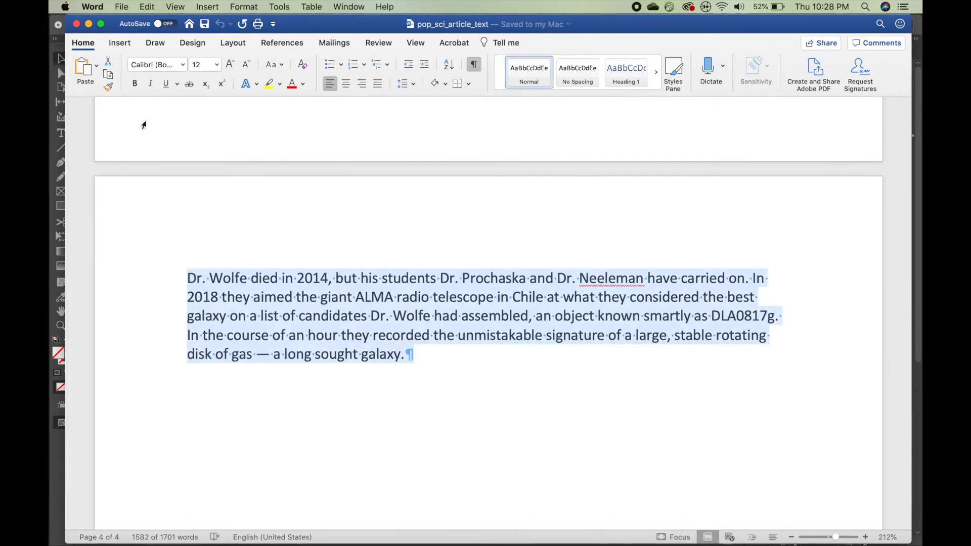
left_click(88, 24)
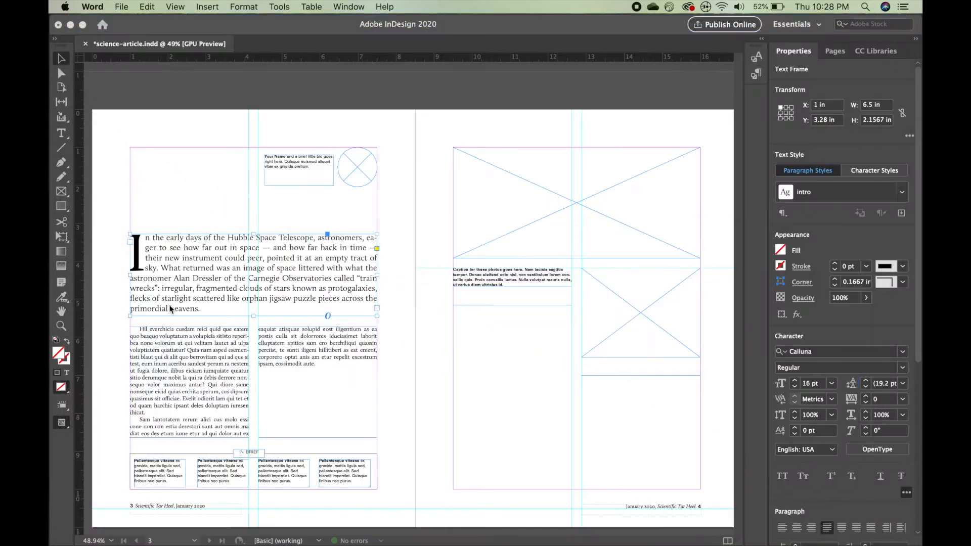
Replace the placeholder main text on page 3 with the copied article text and check its flow through the threaded frames.
left_click(62, 134)
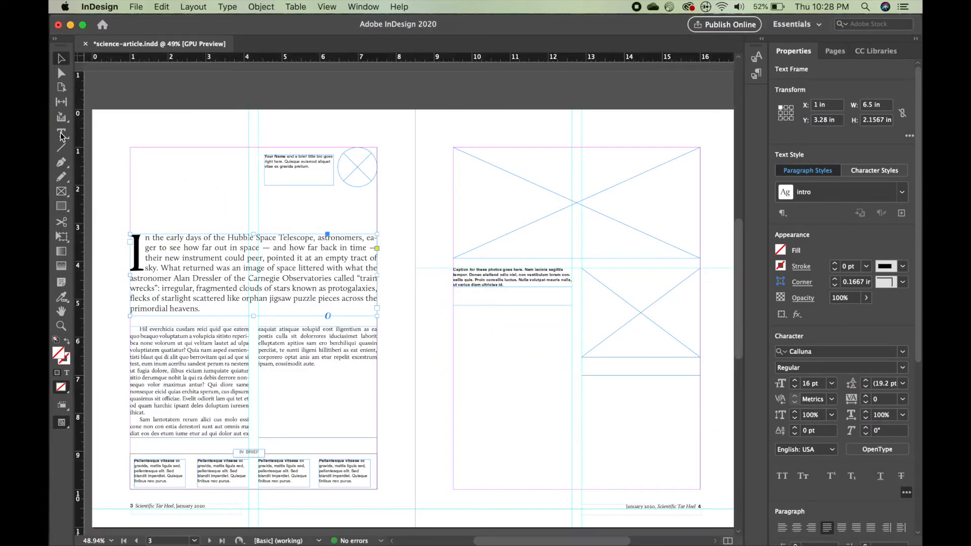
left_click(62, 134)
left_click_drag(320, 380, 128, 330)
key("BackSpace")
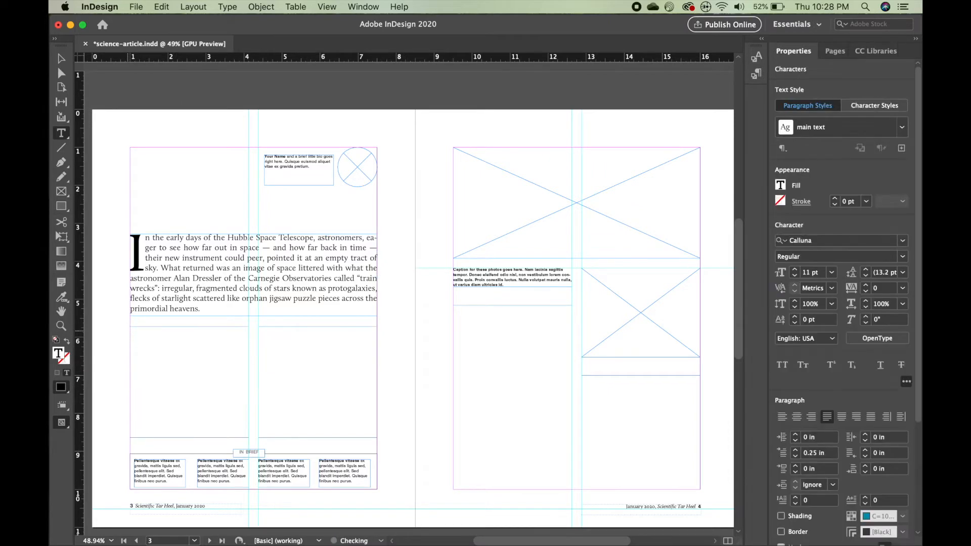
key("super+v")
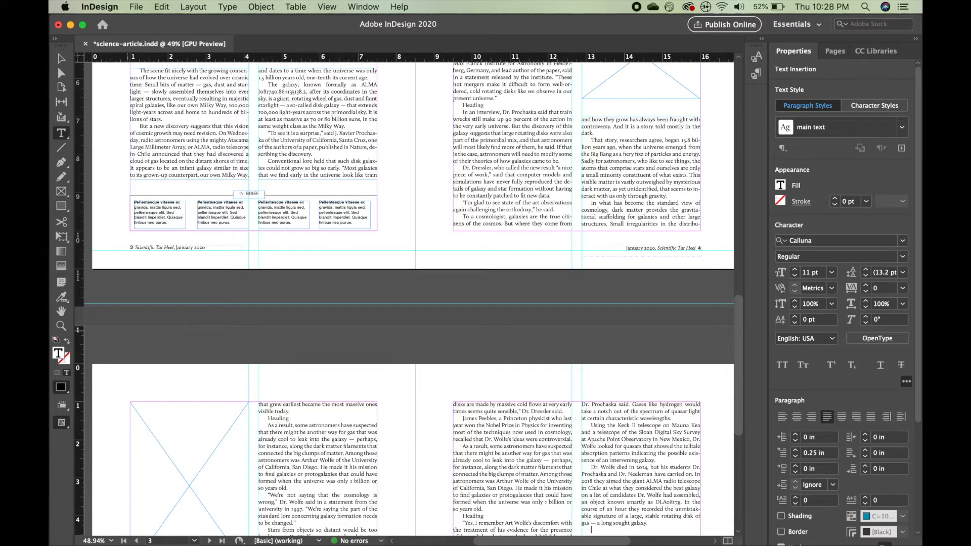
scroll(151, 373, "down", 5)
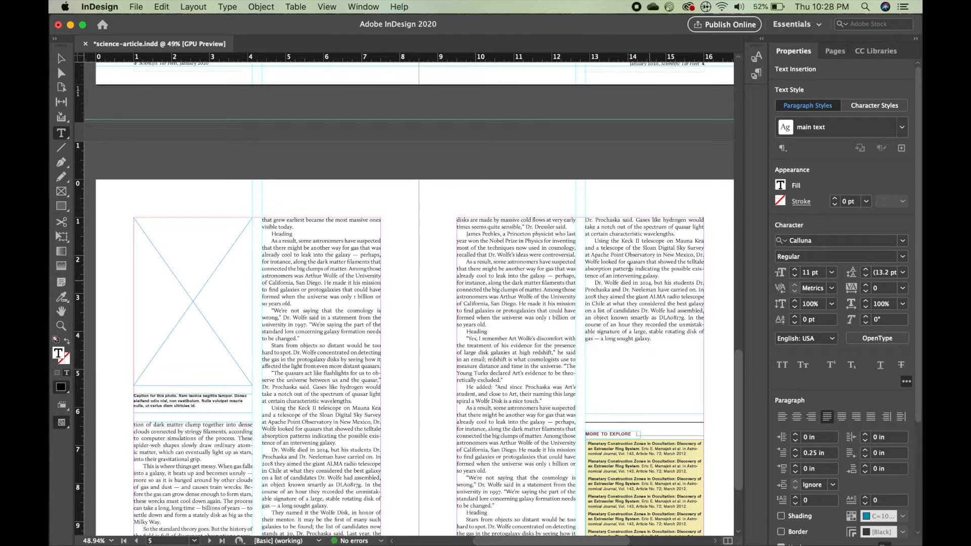
scroll(632, 352, "down", 1)
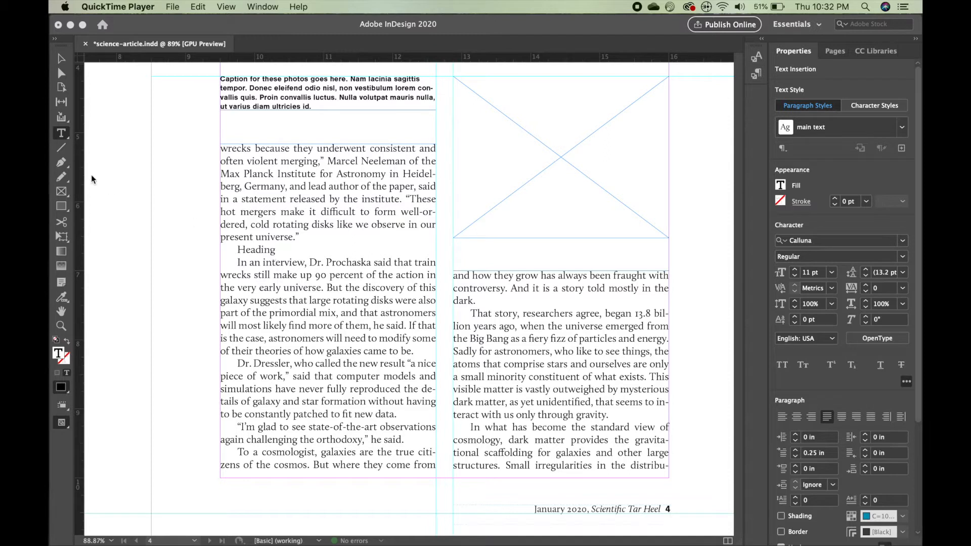
Apply the heading paragraph style to the word "Heading" in the first text column on page 4.
left_click(61, 137)
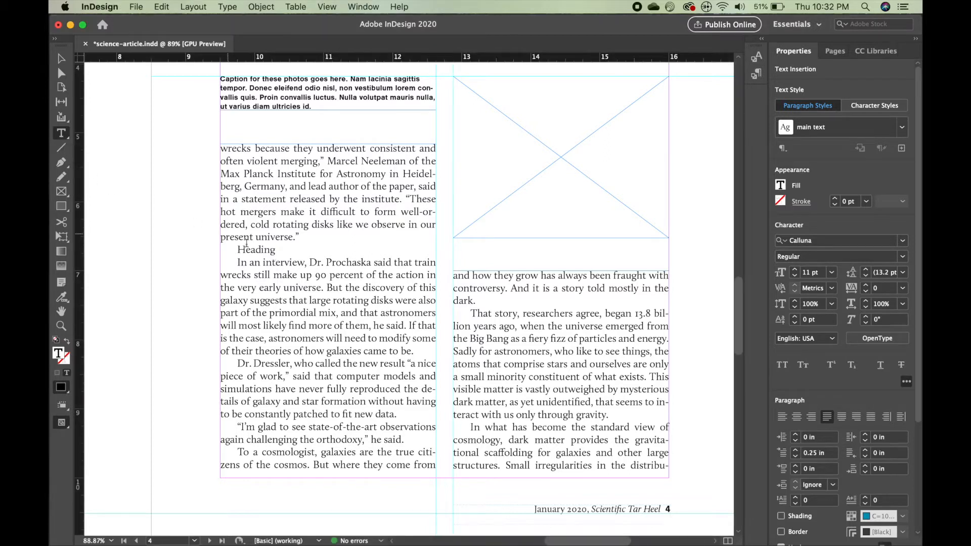
left_click_drag(278, 250, 236, 249)
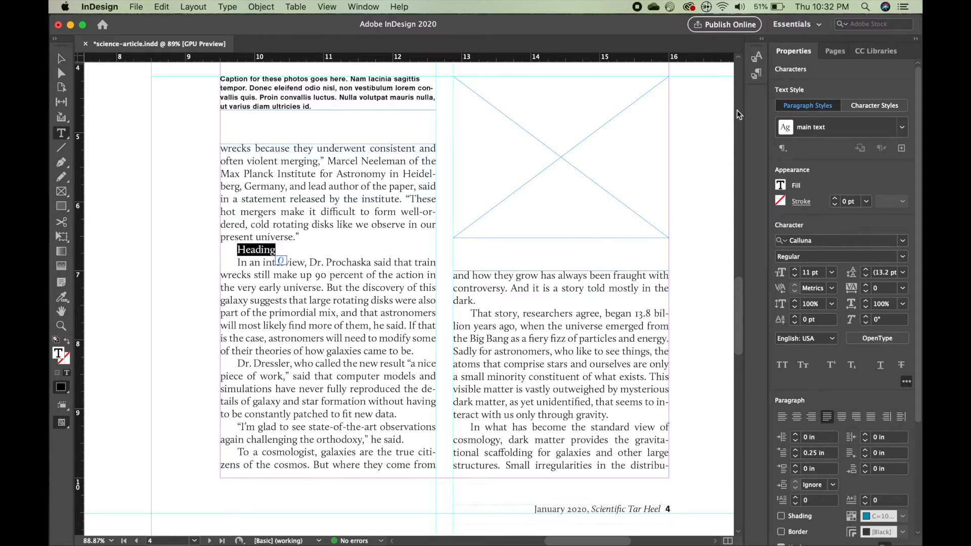
left_click(757, 75)
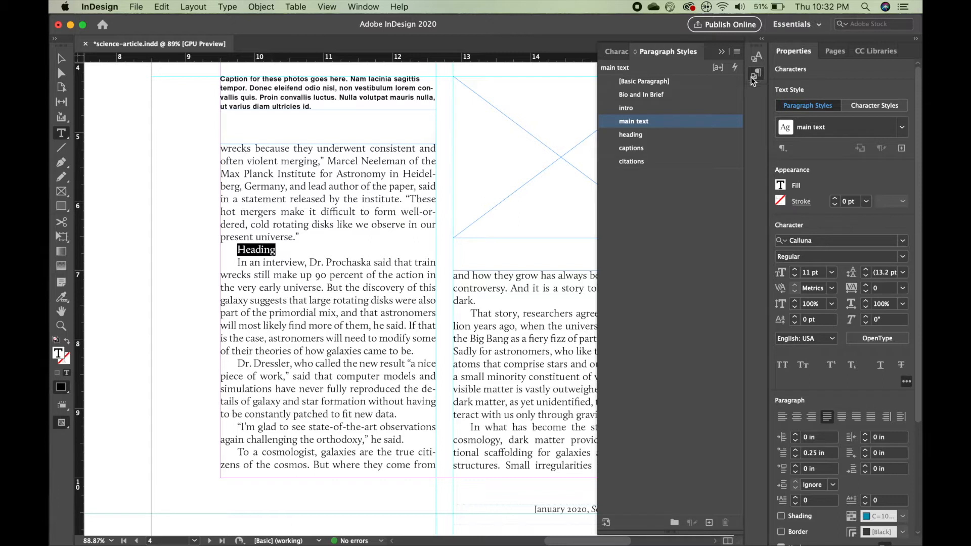
left_click(635, 136)
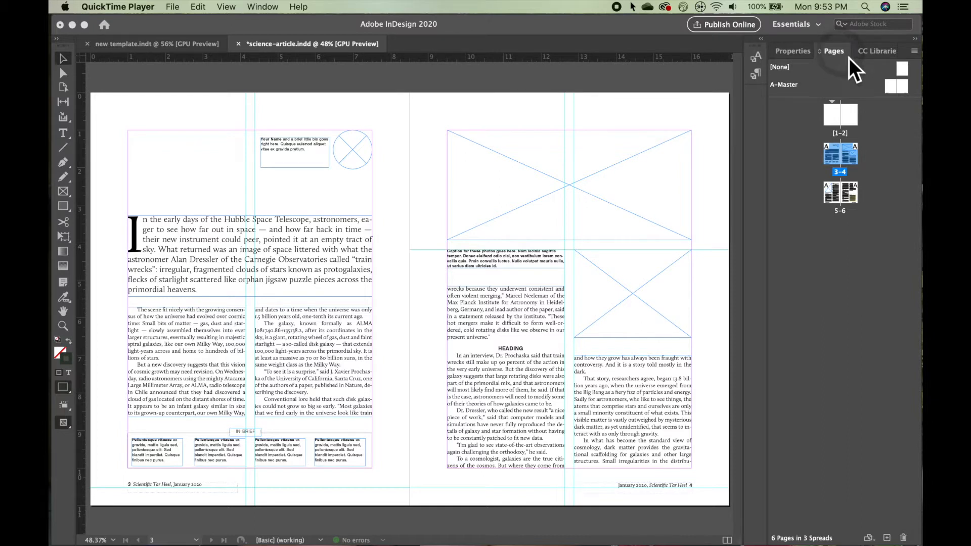
Open the A-Master spread and change the month in the left-page footer to June, so it reads "Scientific Tar Heel, June 2020".
double_click(897, 87)
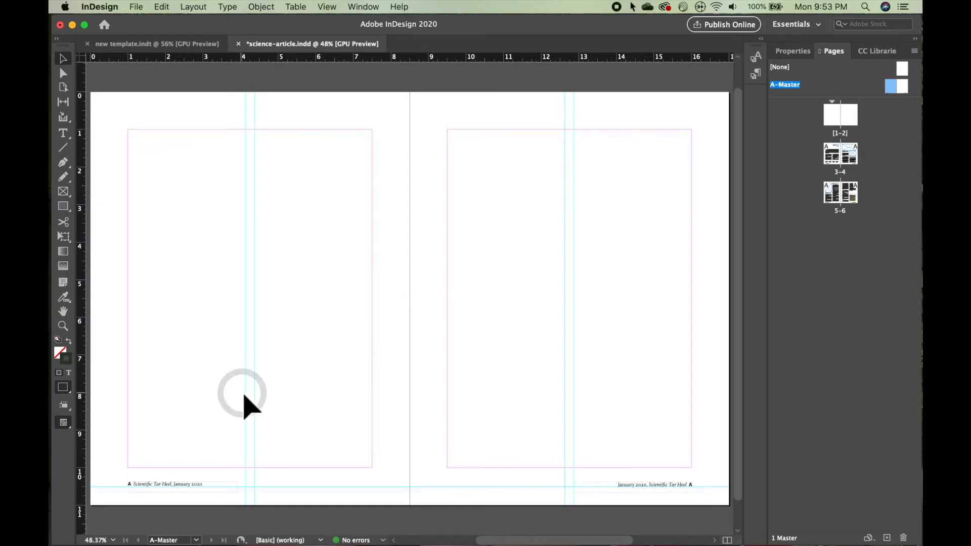
scroll(243, 403, "up", 5)
scroll(244, 396, "up", 4)
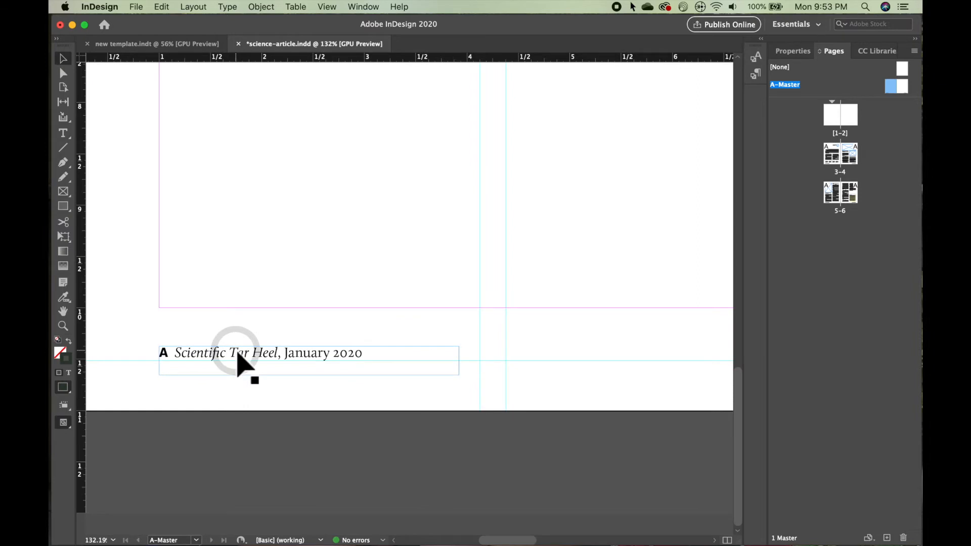
double_click(239, 357)
left_click(132, 314)
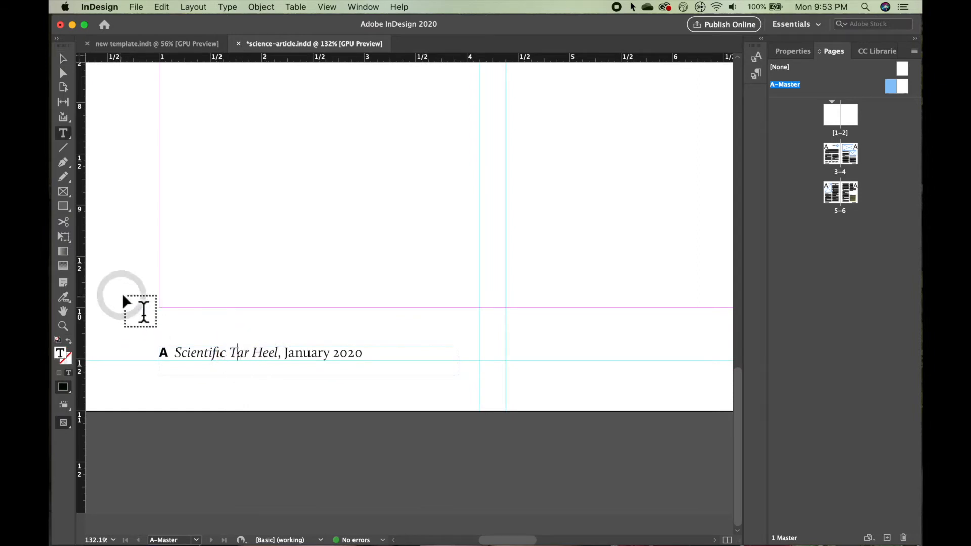
left_click(64, 133)
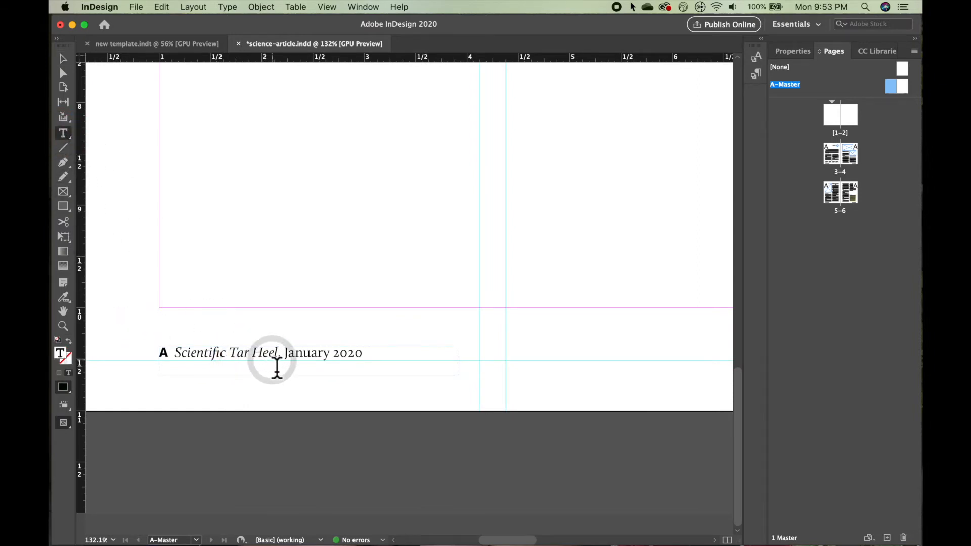
double_click(331, 364)
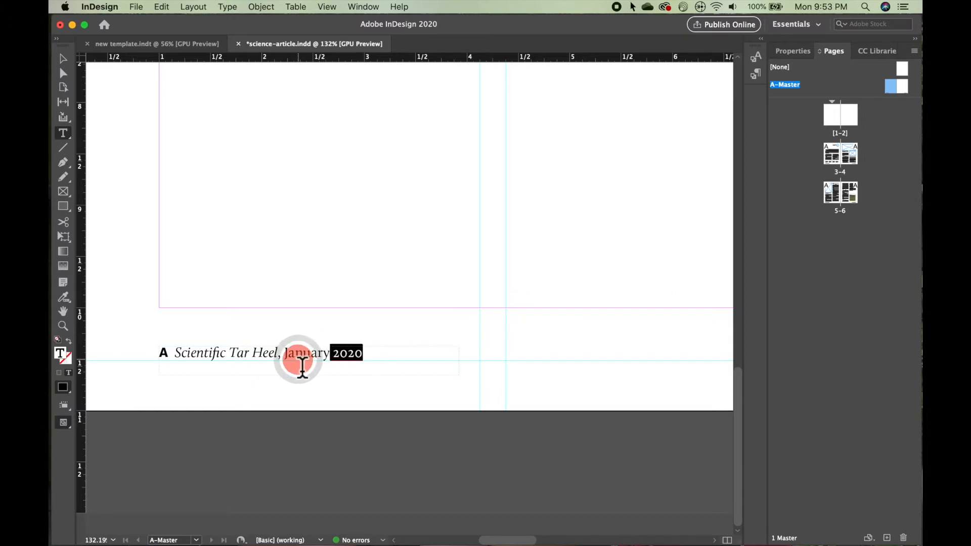
left_click(312, 369)
left_click(331, 364)
key("BackSpace")
key("BackSpace")
key("BackSpace")
key("BackSpace")
key("BackSpace")
key("BackSpace")
type("une")
left_click(423, 362)
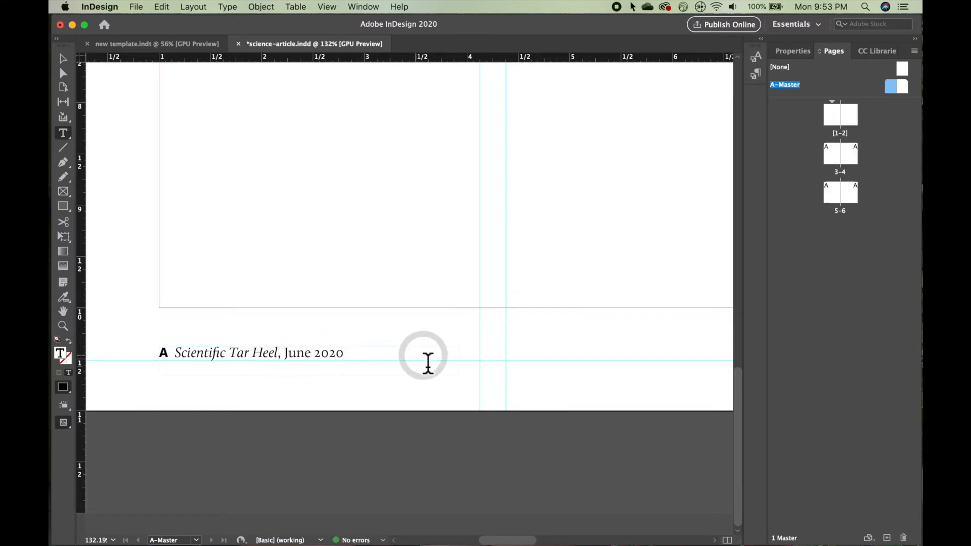
Change the month in the A-Master right-page footer to June, so it reads "June 2020, Scientific Tar Heel".
scroll(429, 363, "right", 10)
scroll(429, 364, "right", 10)
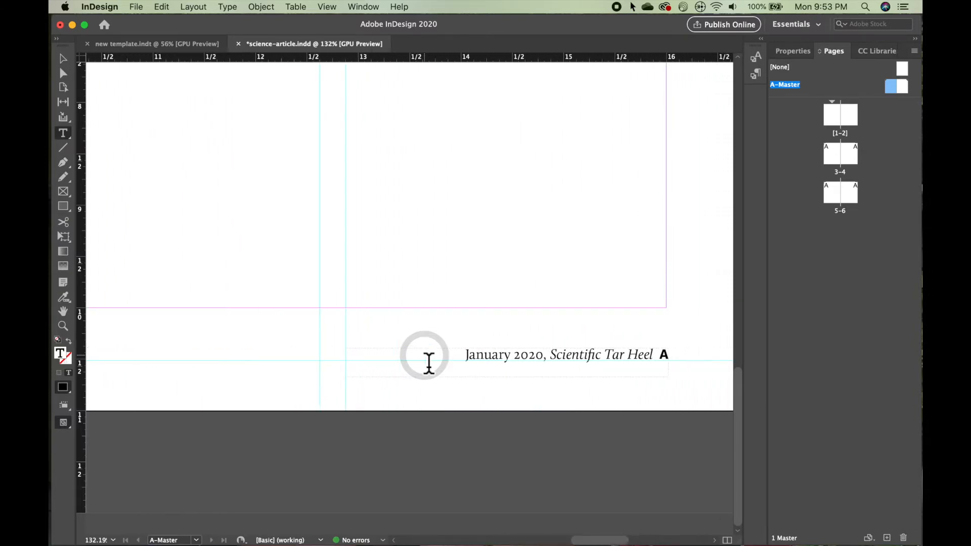
left_click(511, 365)
key("BackSpace")
key("BackSpace")
key("BackSpace")
key("BackSpace")
key("BackSpace")
key("BackSpace")
key("BackSpace")
type("une")
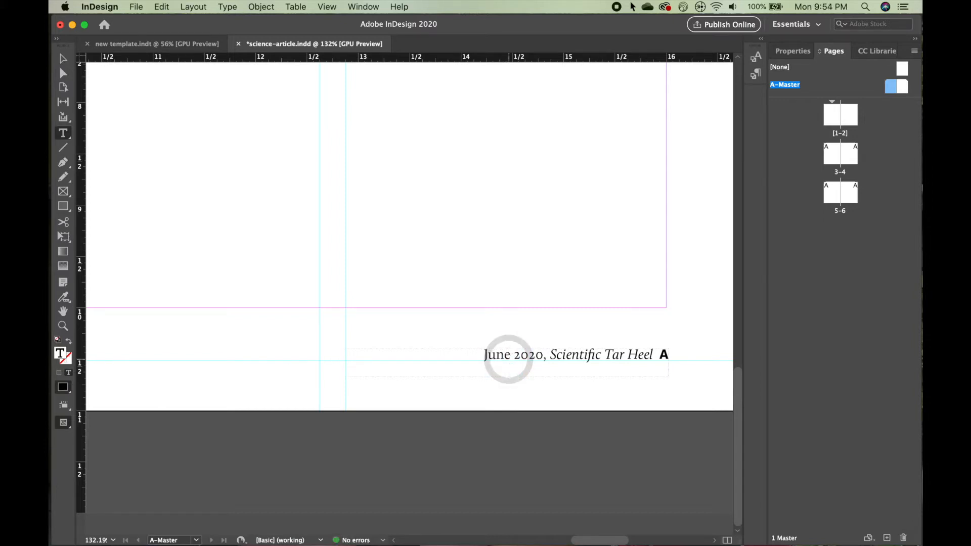
Fit the master spread in view and return to the page 3–4 document spread.
key("super+alt+0")
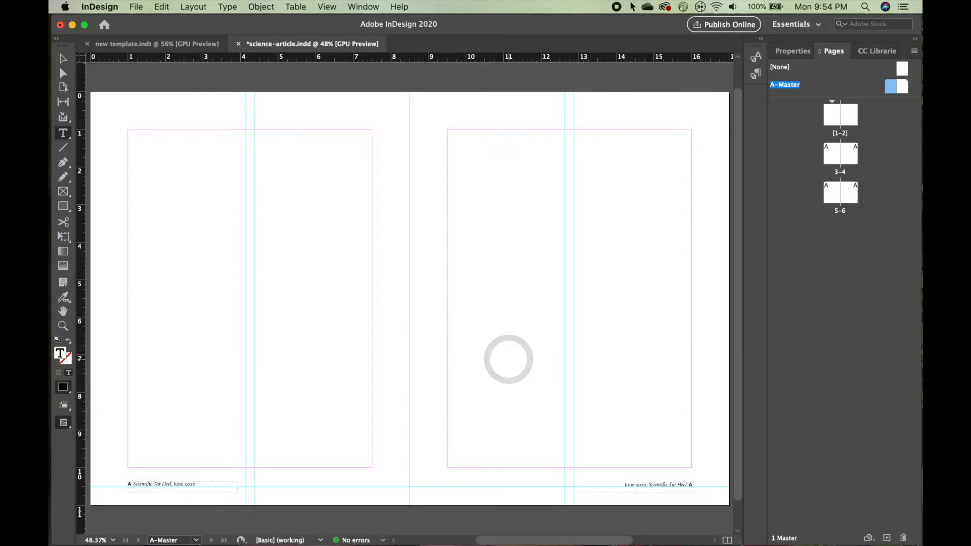
left_click(848, 122)
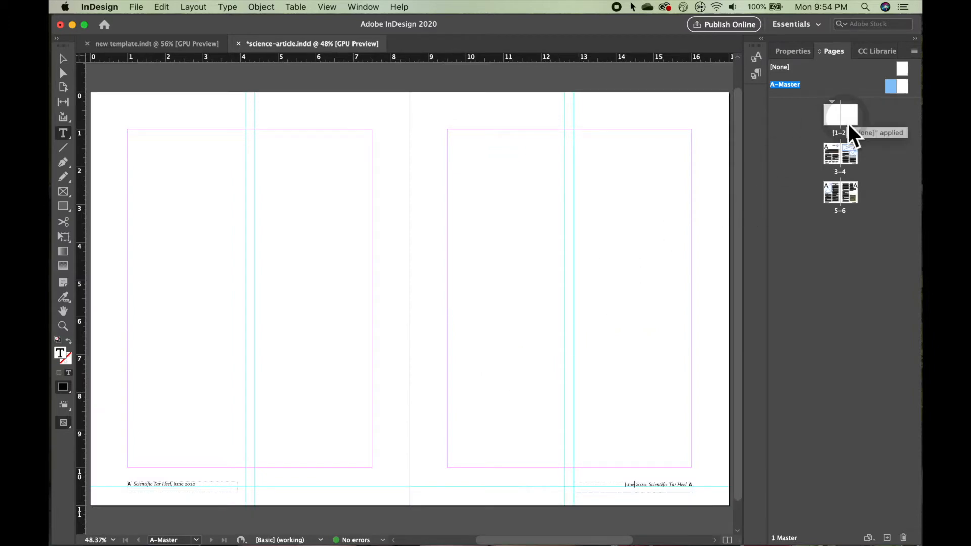
double_click(835, 158)
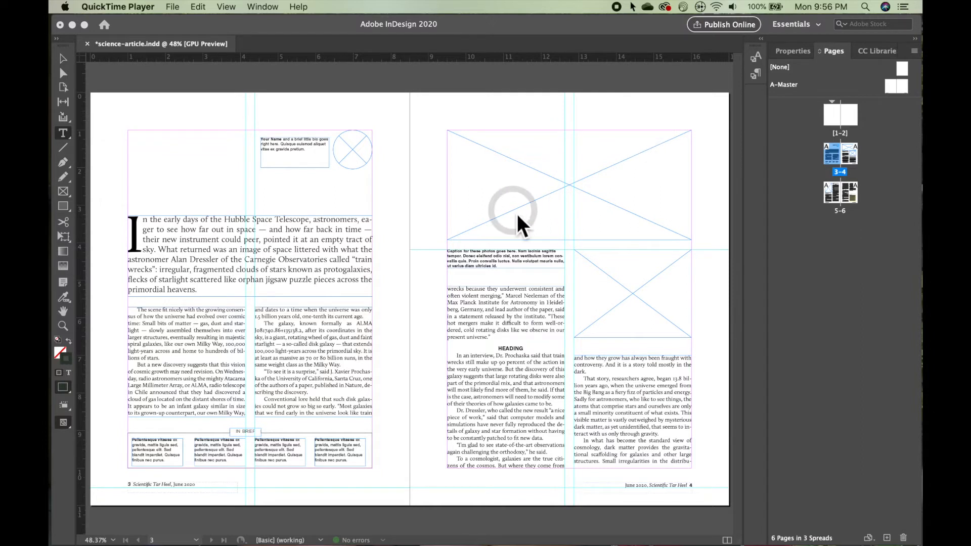
Place carina-nebula.jpg from the popular science article images folder into the large empty picture frame on page 4.
left_click(64, 60)
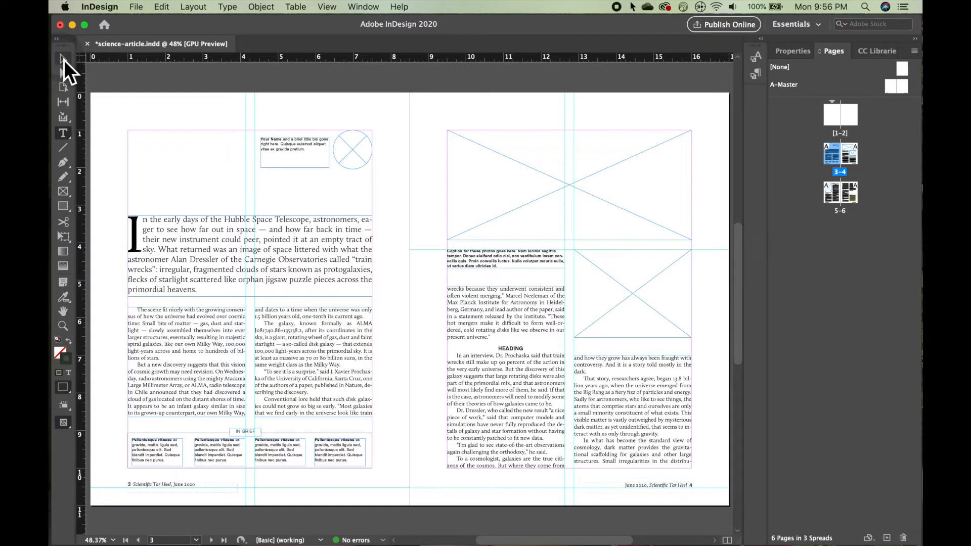
left_click(65, 60)
left_click(533, 187)
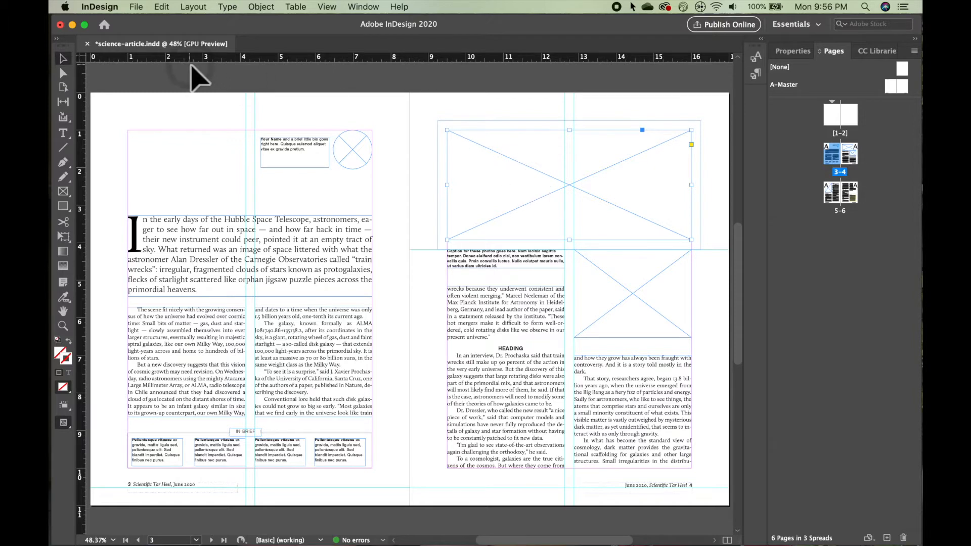
left_click(137, 8)
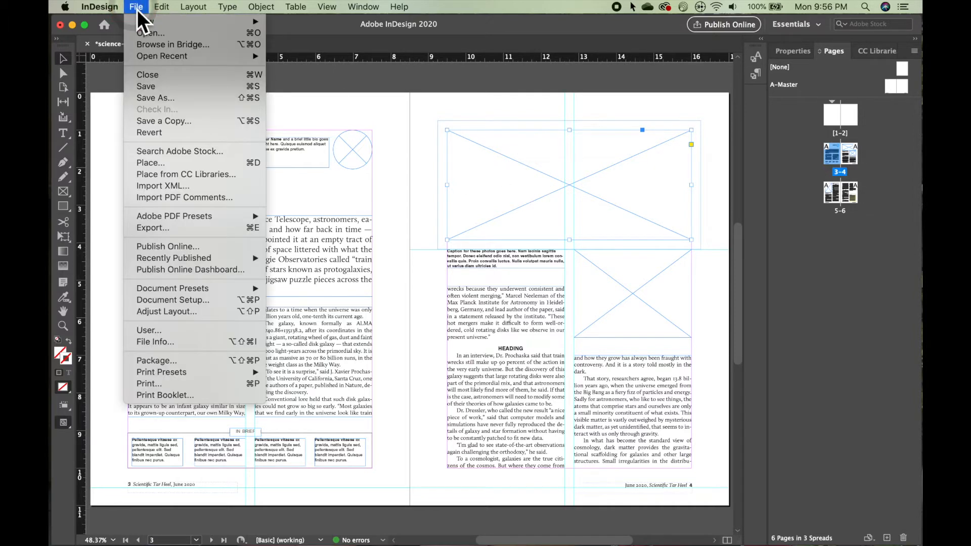
left_click(166, 162)
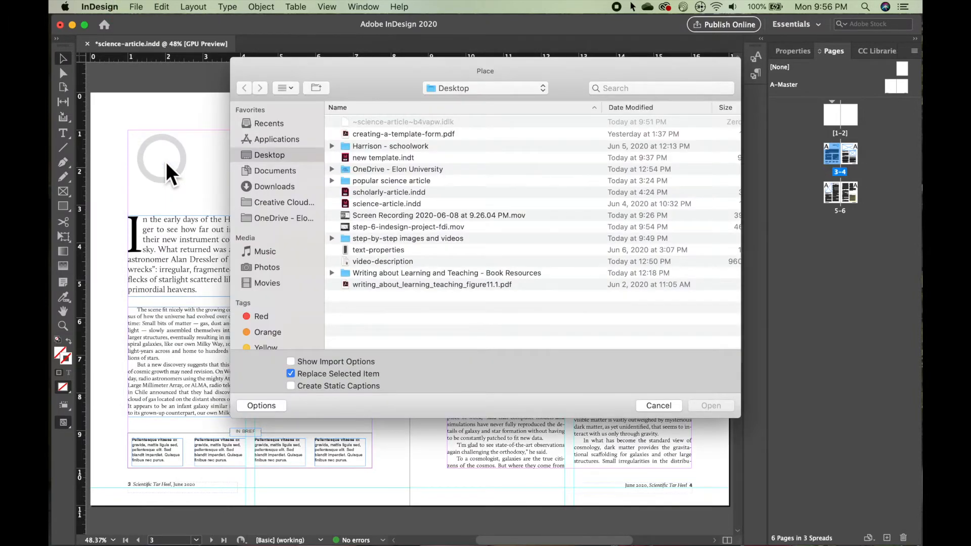
double_click(383, 182)
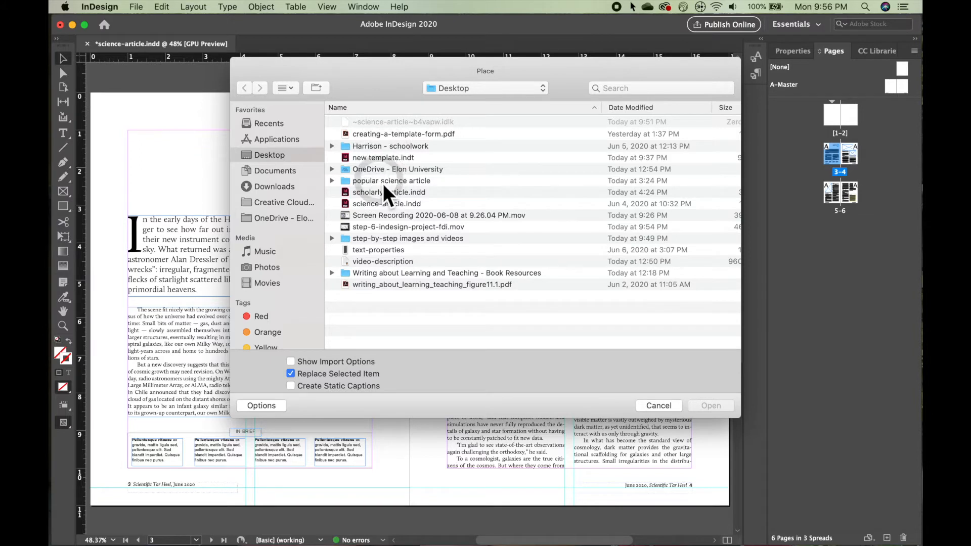
double_click(363, 124)
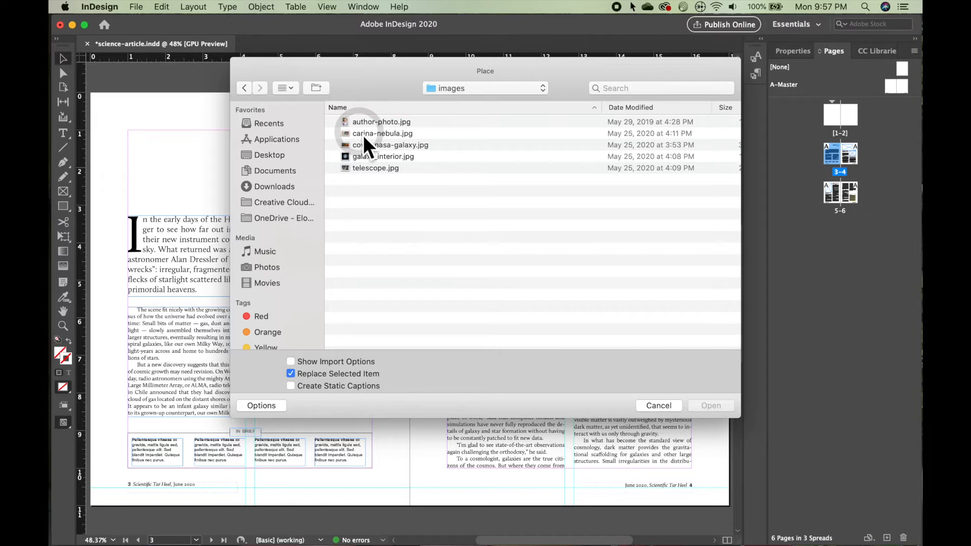
left_click(363, 133)
left_click(717, 411)
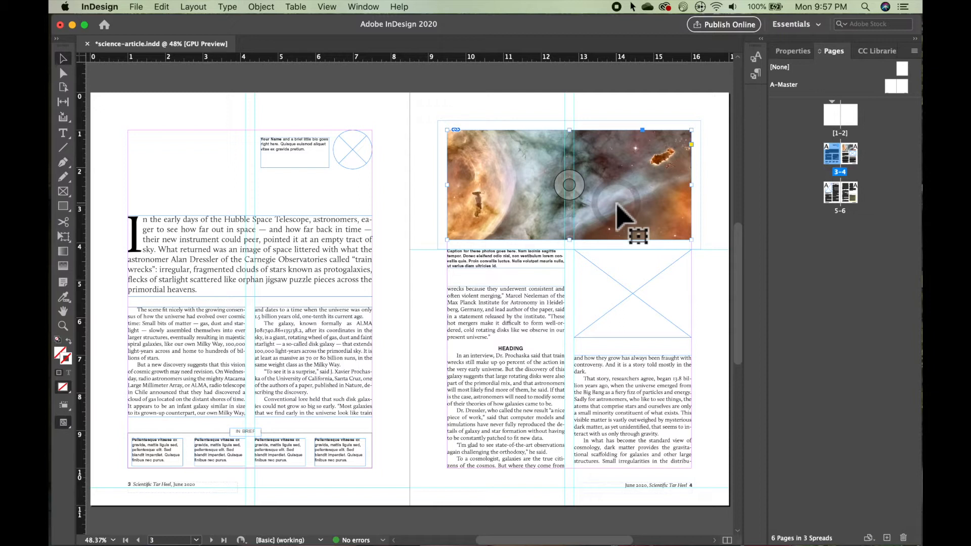
Delete the smaller empty picture frame on page 4 and align the tops of both text columns at about 6.4 in.
left_click(635, 297)
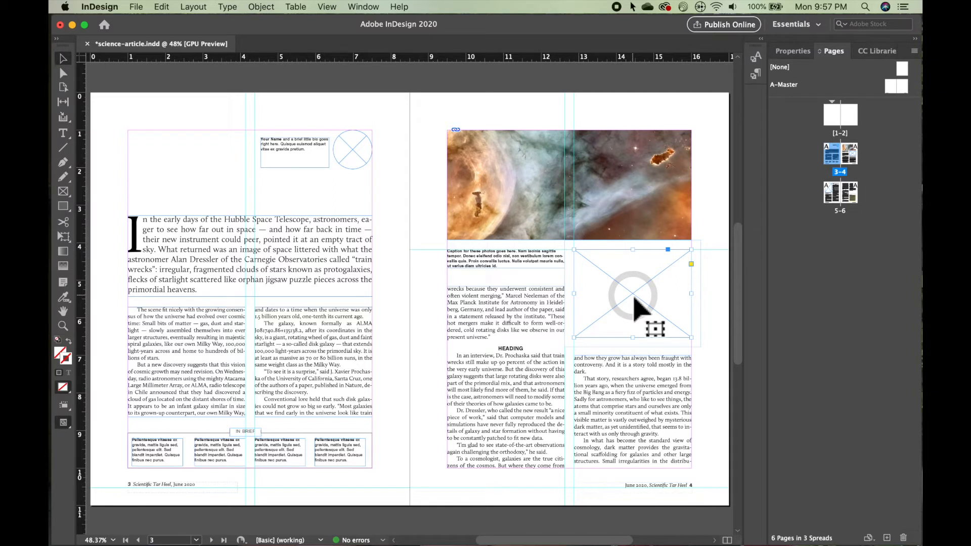
key("Delete")
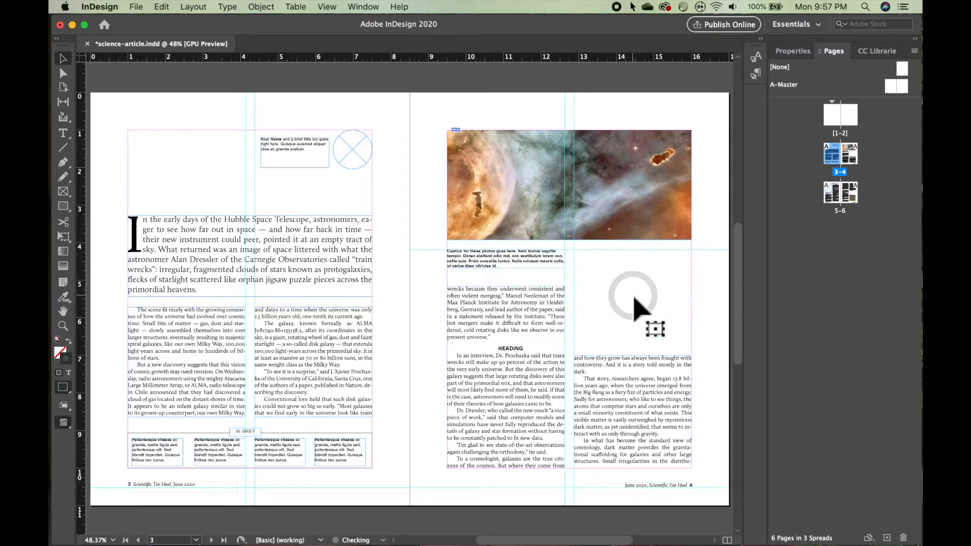
left_click(518, 293)
left_click_drag(517, 291, 515, 342)
left_click(640, 380)
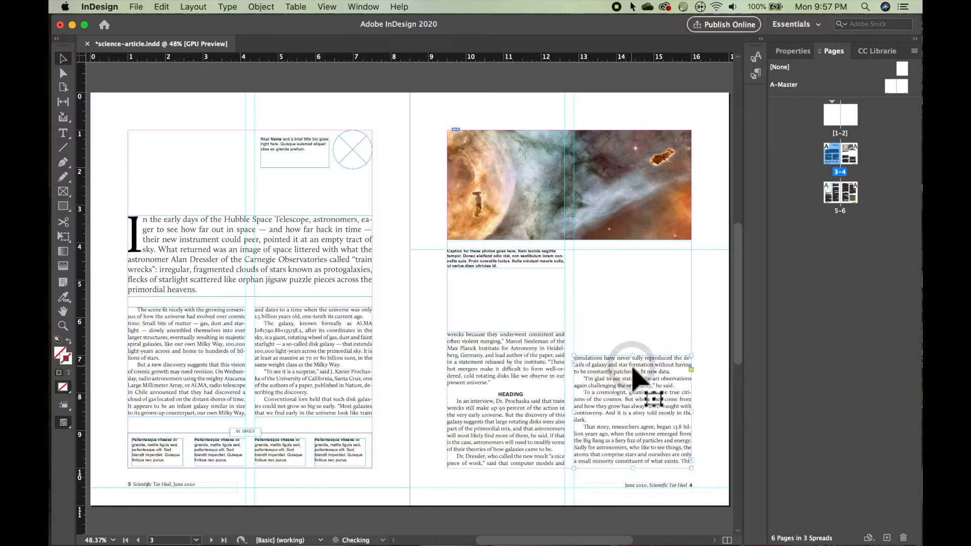
left_click_drag(633, 356, 632, 332)
Move the page 4 caption just above the text columns, widen it across both, and extend the nebula picture frame down toward it.
left_click_drag(493, 265, 492, 320)
left_click_drag(565, 321, 692, 322)
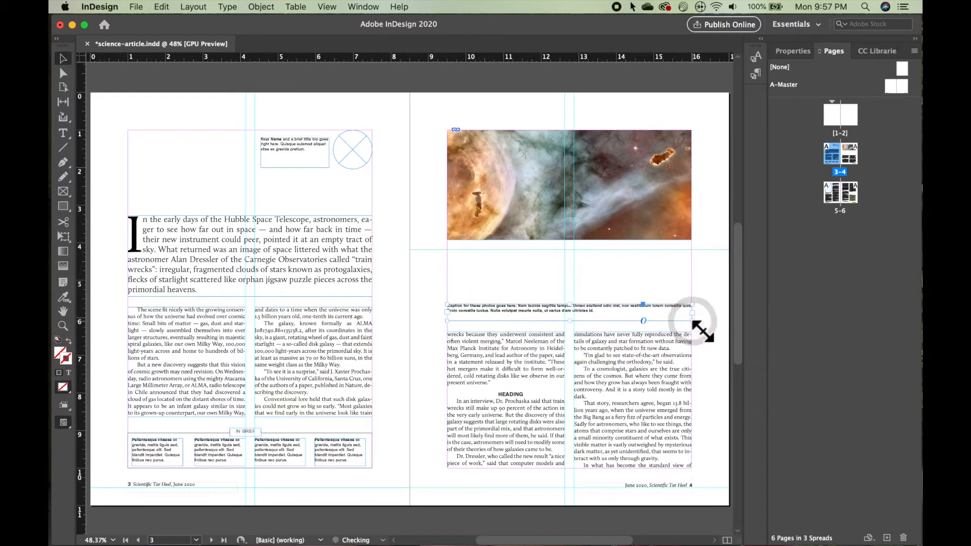
left_click(665, 218)
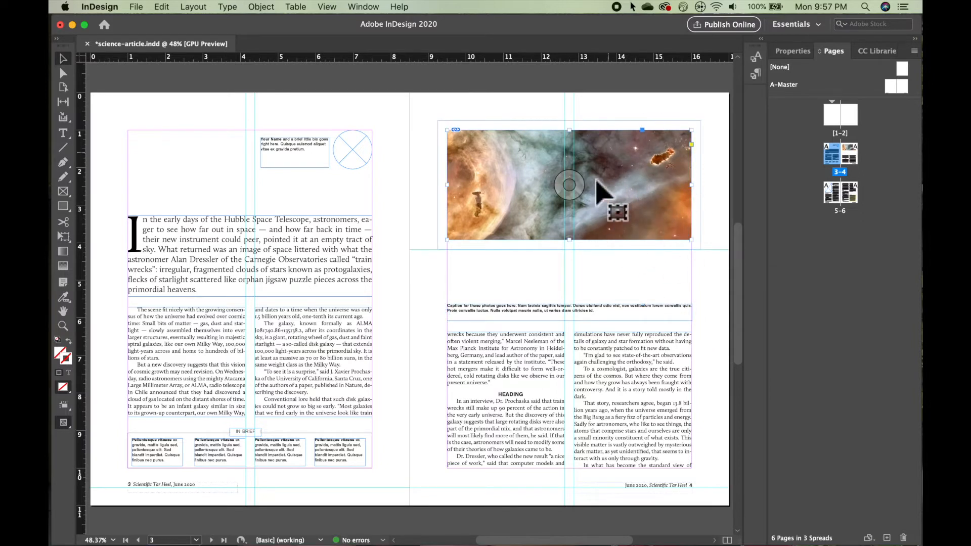
left_click_drag(577, 247, 570, 290)
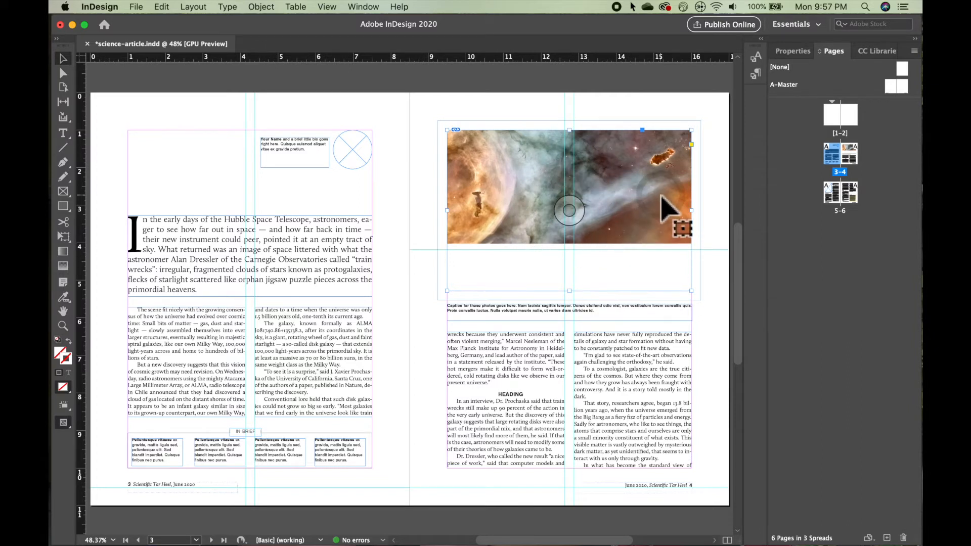
Enlarge and reposition the nebula image within its frame on page 4 so it fills the whole frame.
left_click(569, 210)
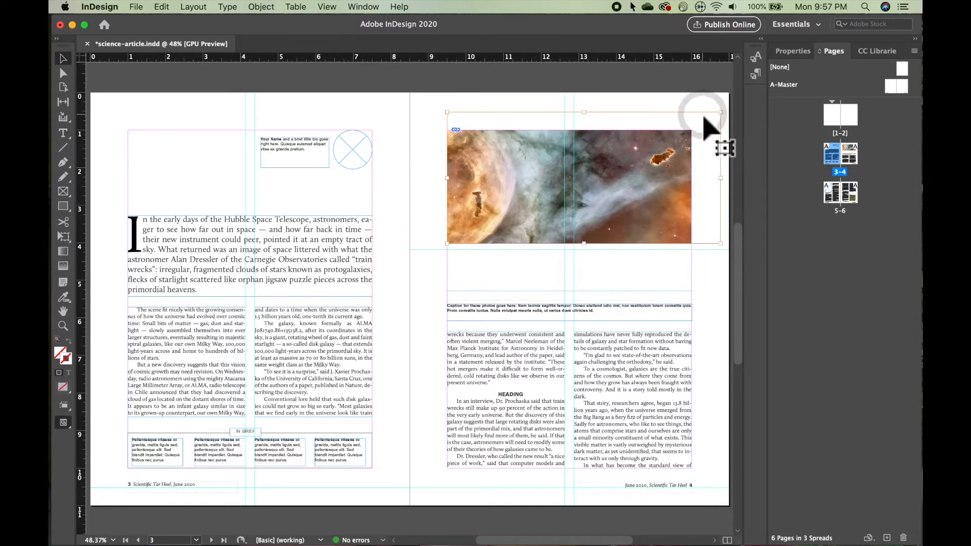
scroll(712, 219, "right", 2)
scroll(712, 219, "up", 1)
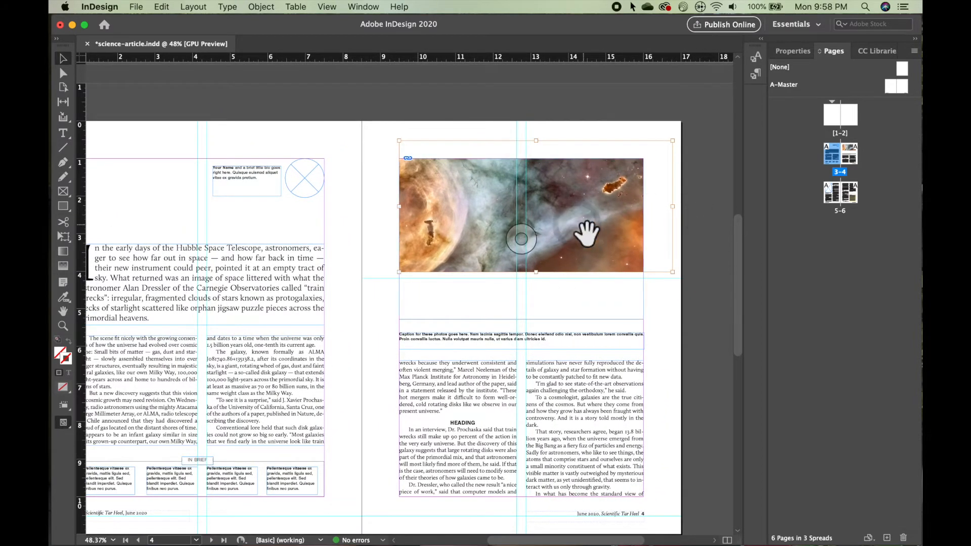
left_click_drag(573, 213, 602, 220)
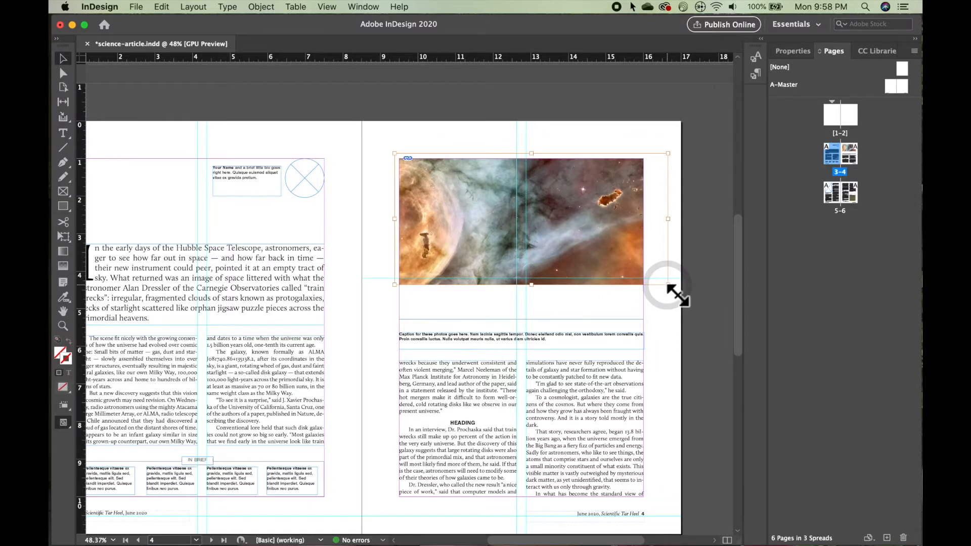
left_click_drag(670, 287, 690, 320)
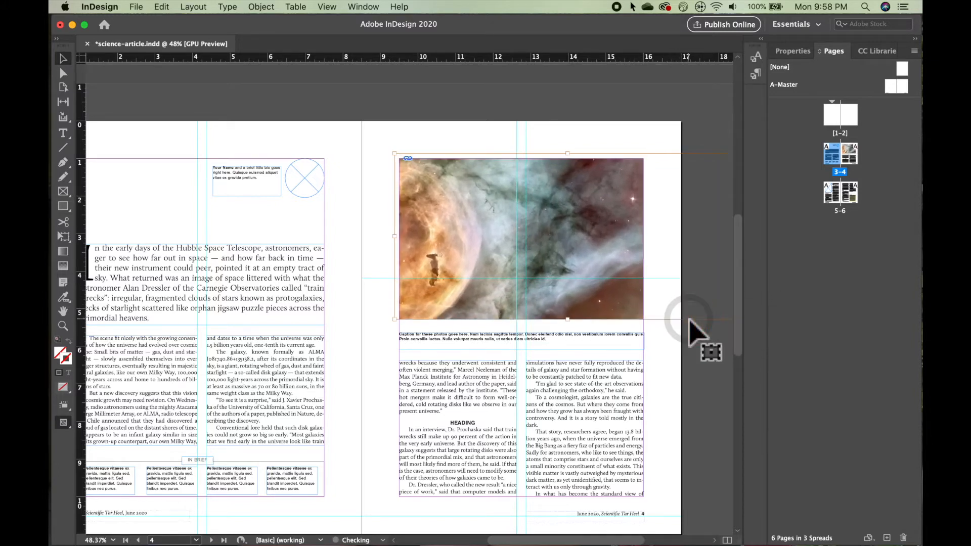
scroll(691, 331, "right", 3)
scroll(691, 331, "up", 2)
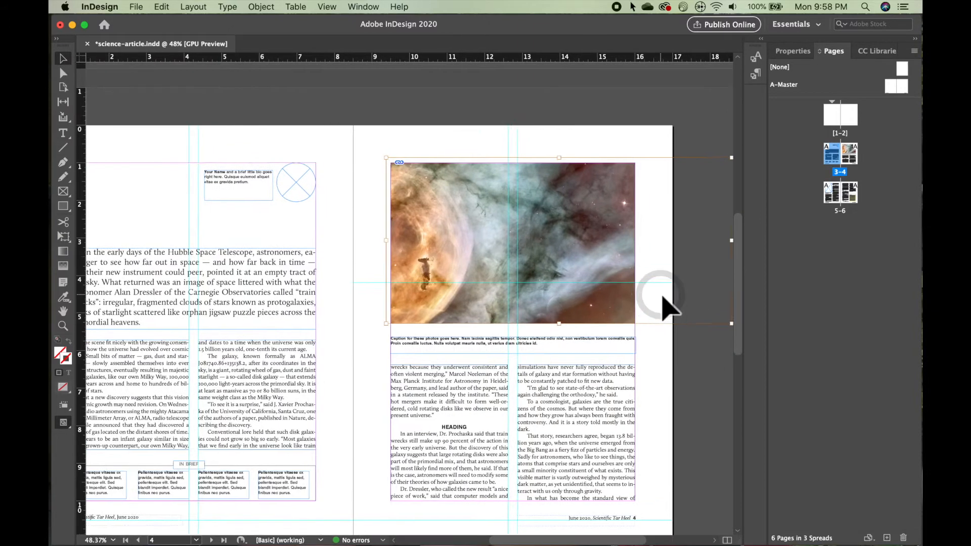
left_click_drag(689, 188, 715, 167)
left_click(310, 240)
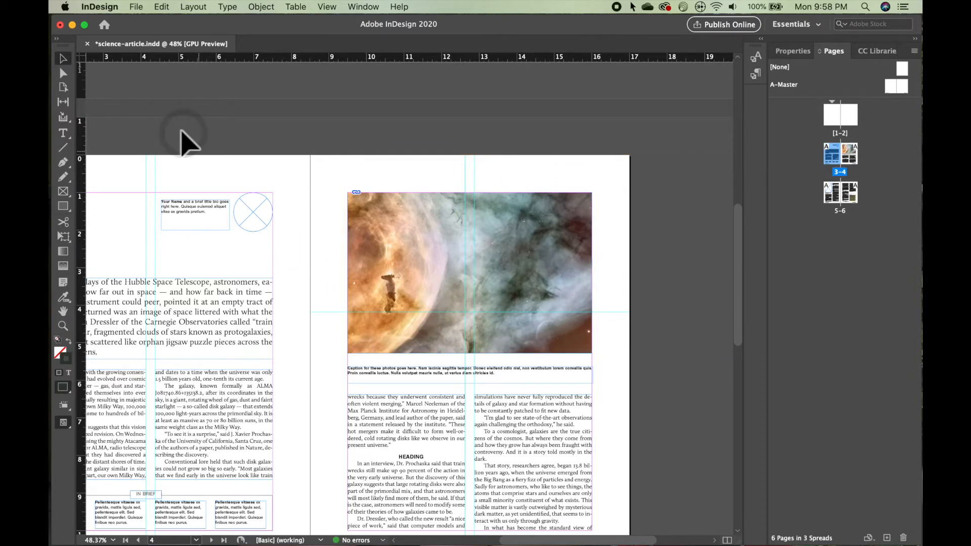
Place author-photo.jpg from the images folder into the round picture frame beside the author bio on page 3.
left_click(251, 213)
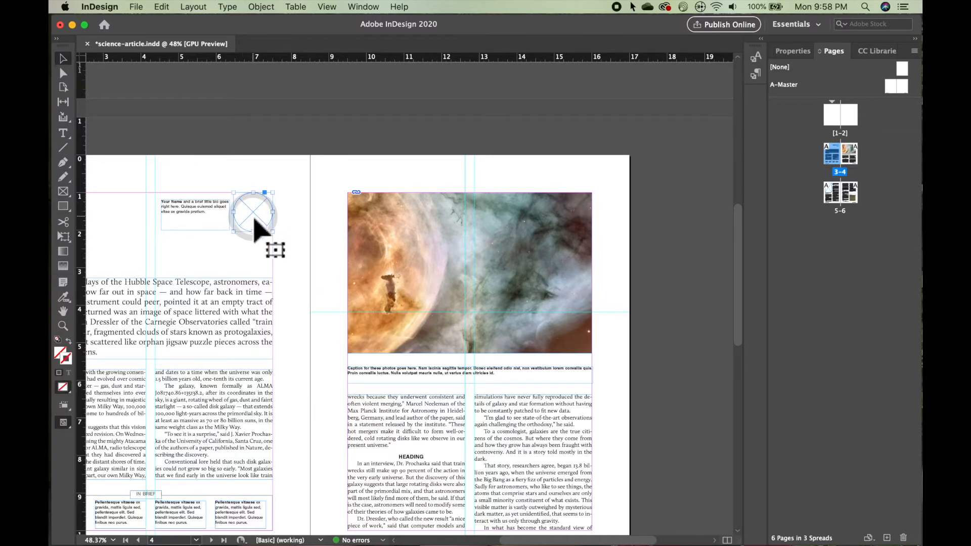
left_click(139, 8)
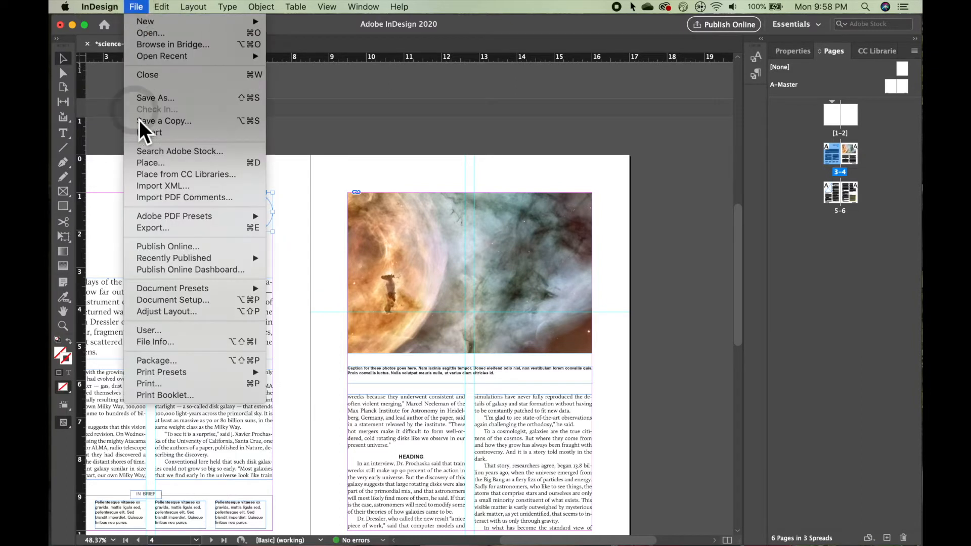
left_click(153, 164)
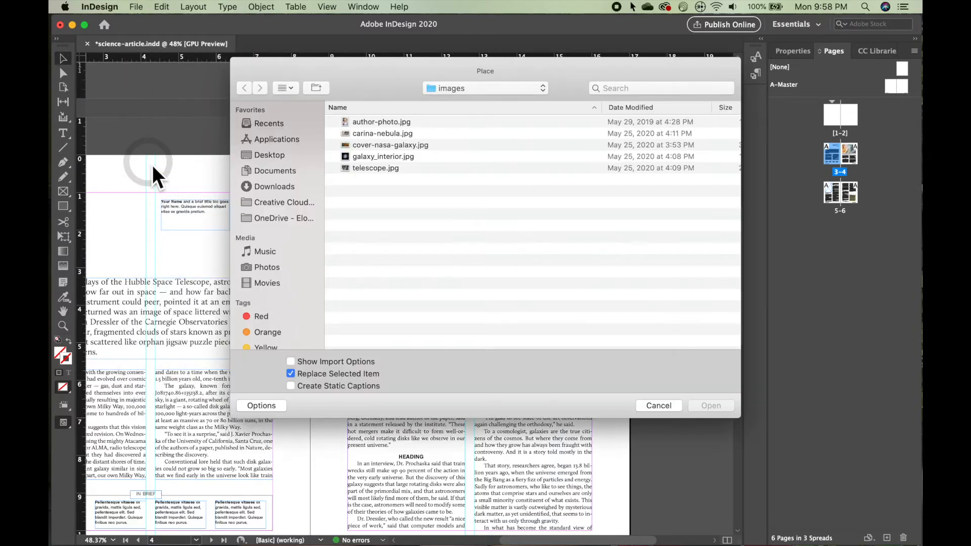
left_click(380, 124)
left_click(710, 406)
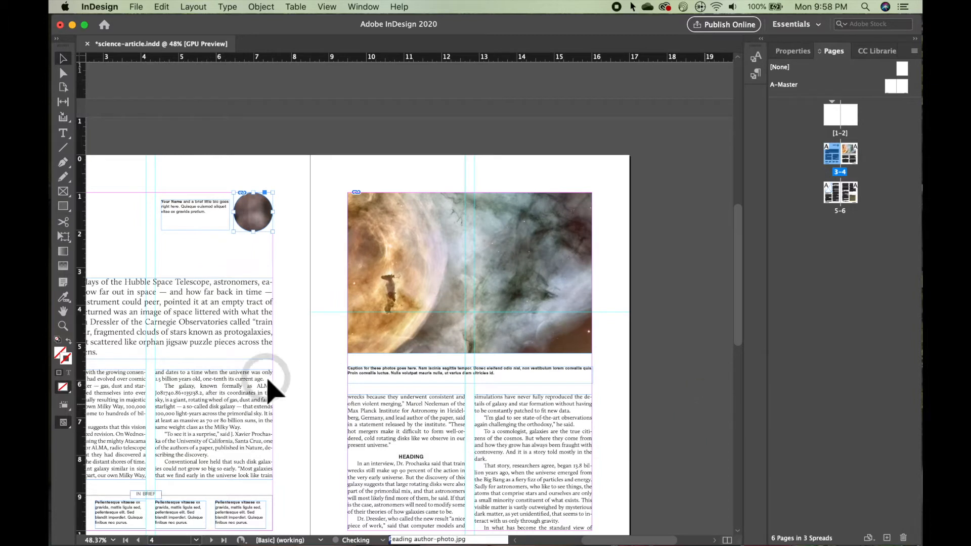
Fit the author photo to its round frame on page 3 with Fill Frame Proportionally.
left_click(255, 213)
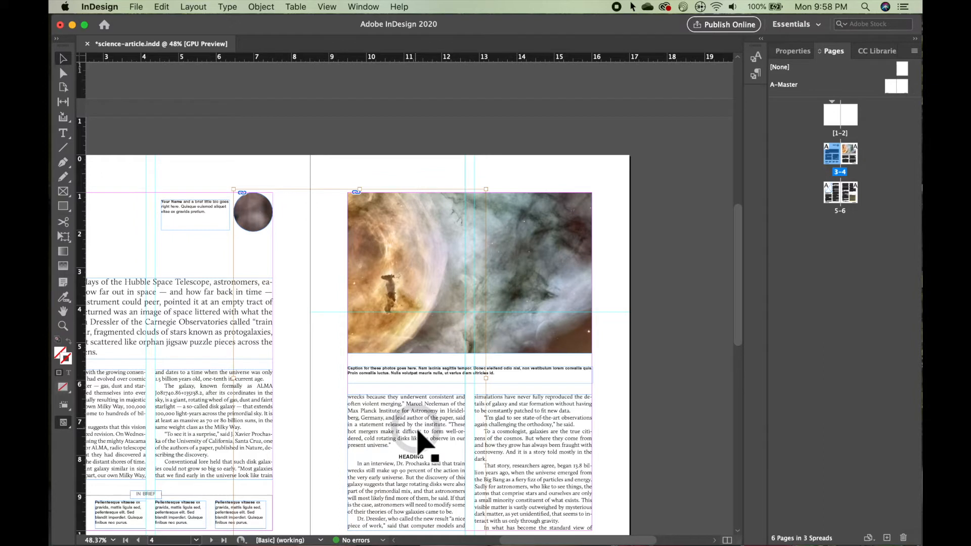
left_click(256, 212)
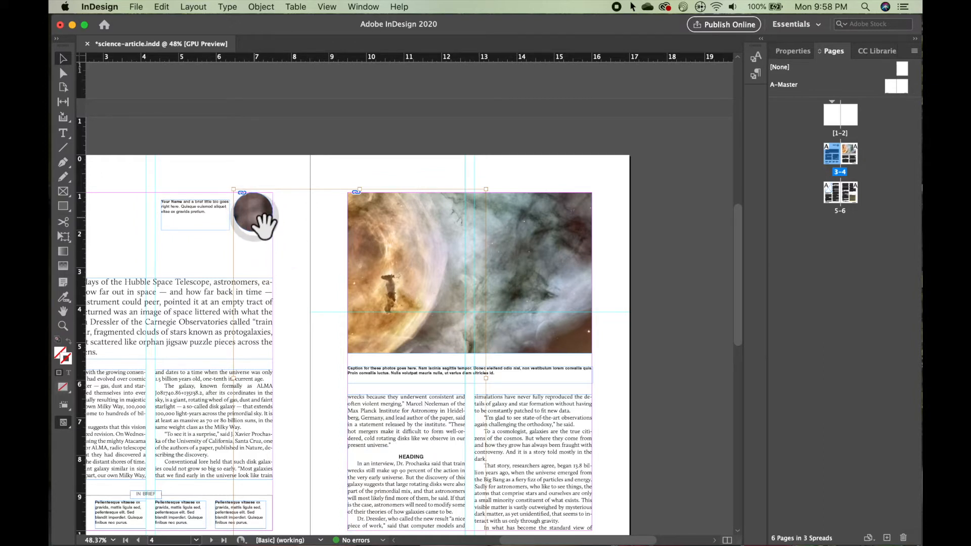
right_click(259, 221)
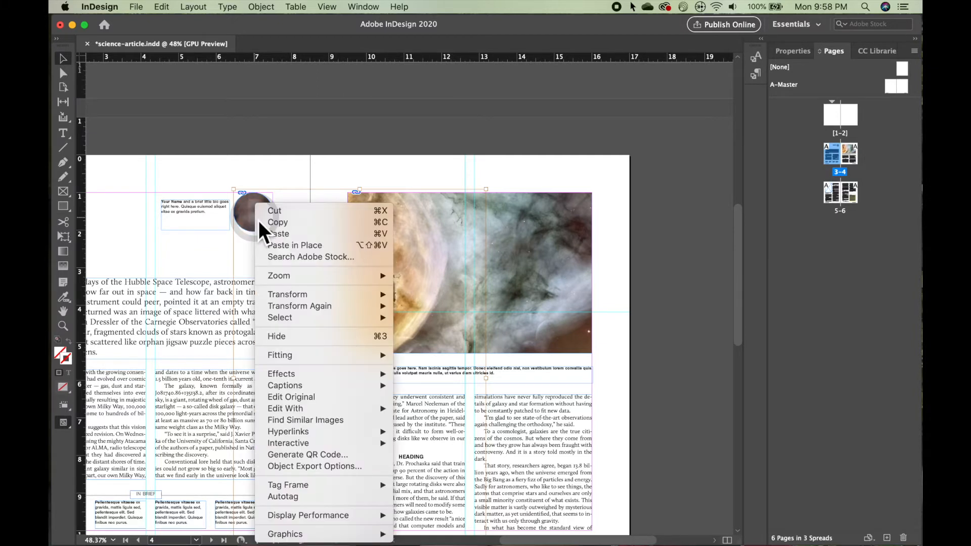
left_click(280, 356)
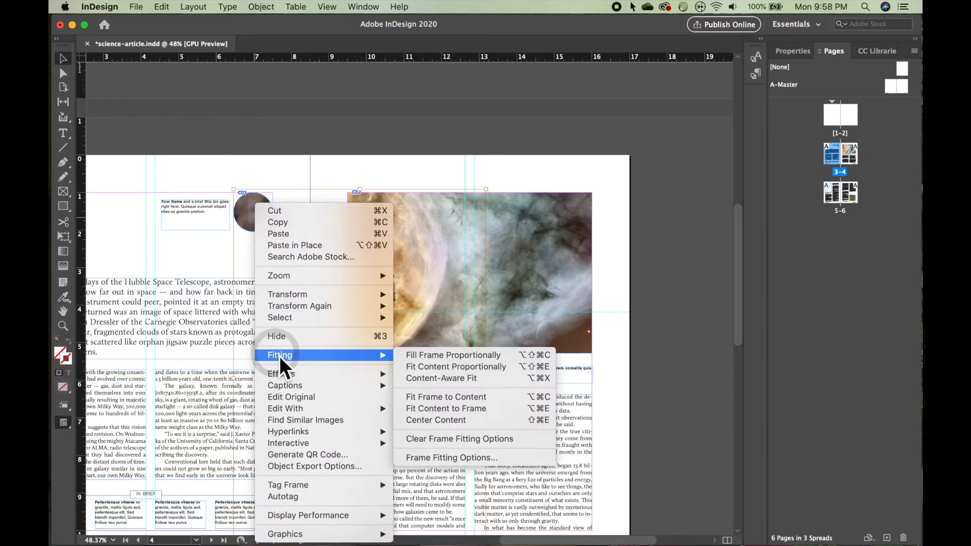
left_click(434, 356)
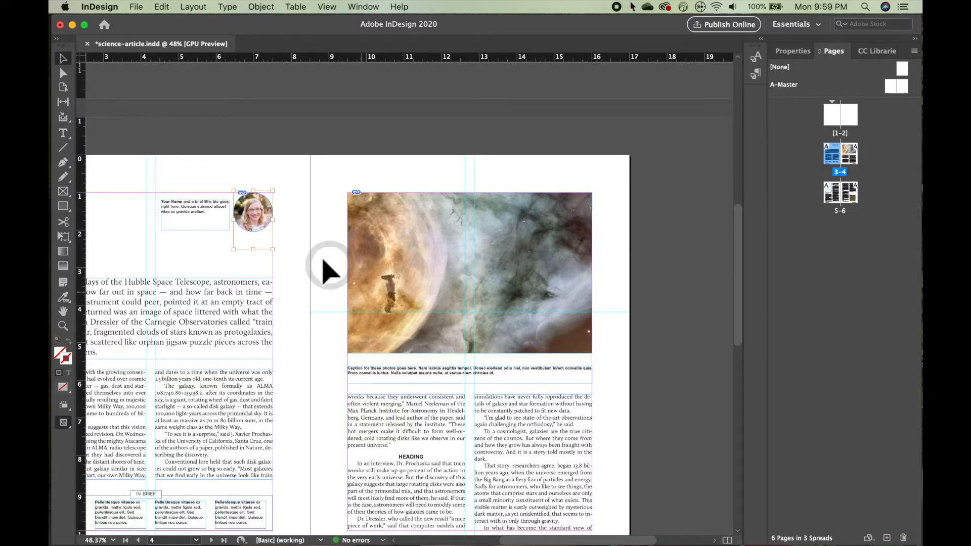
left_click(310, 209)
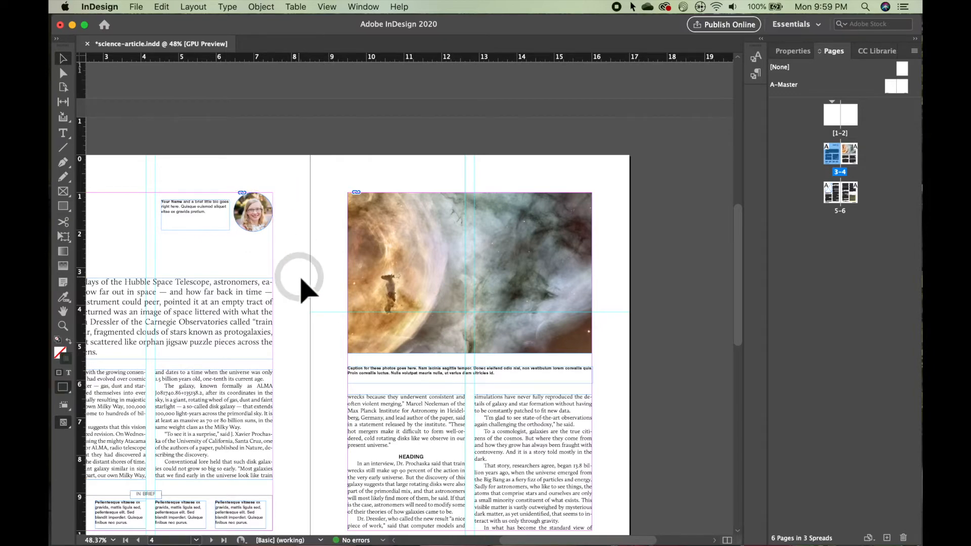
Look over the empty picture frame and text columns on page 5 and the layout of pages 3 and 4.
scroll(304, 284, "down", 10)
scroll(304, 283, "left", 5)
scroll(304, 303, "down", 2)
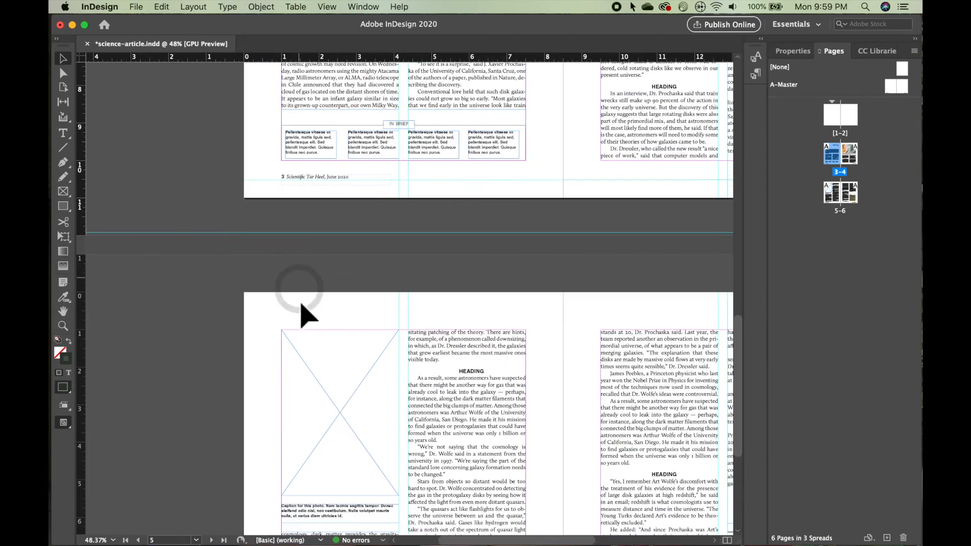
left_click(327, 415)
scroll(335, 389, "up", 1)
scroll(335, 389, "right", 2)
scroll(329, 357, "left", 3)
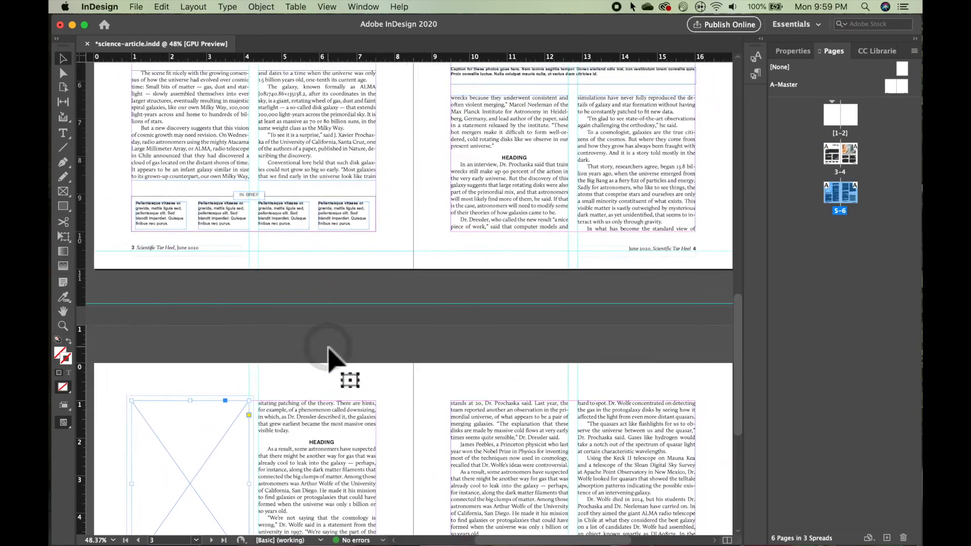
scroll(329, 356, "up", 6)
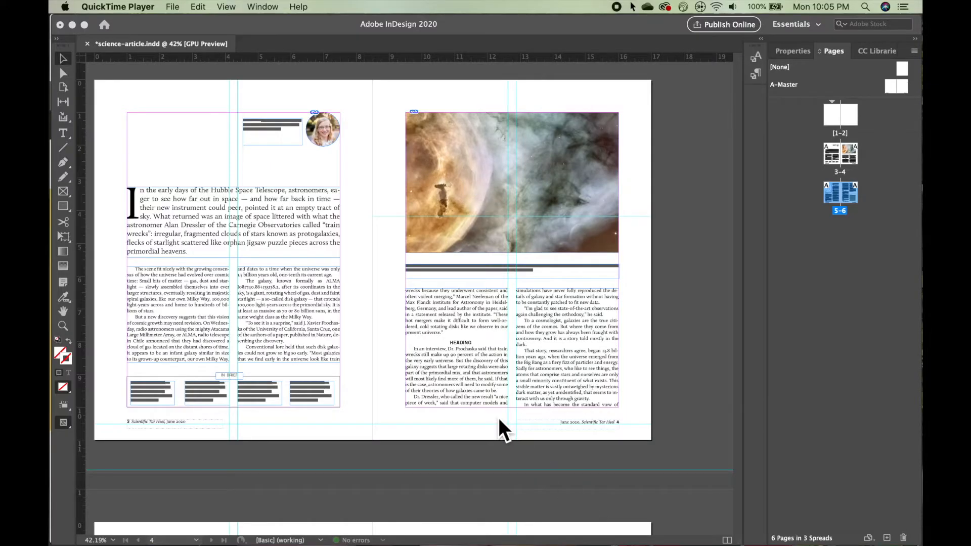
Place cover-nasa-galaxy.jpg across the blank spread of pages 1 and 2, large enough to extend past the page edges.
scroll(405, 329, "up", 10)
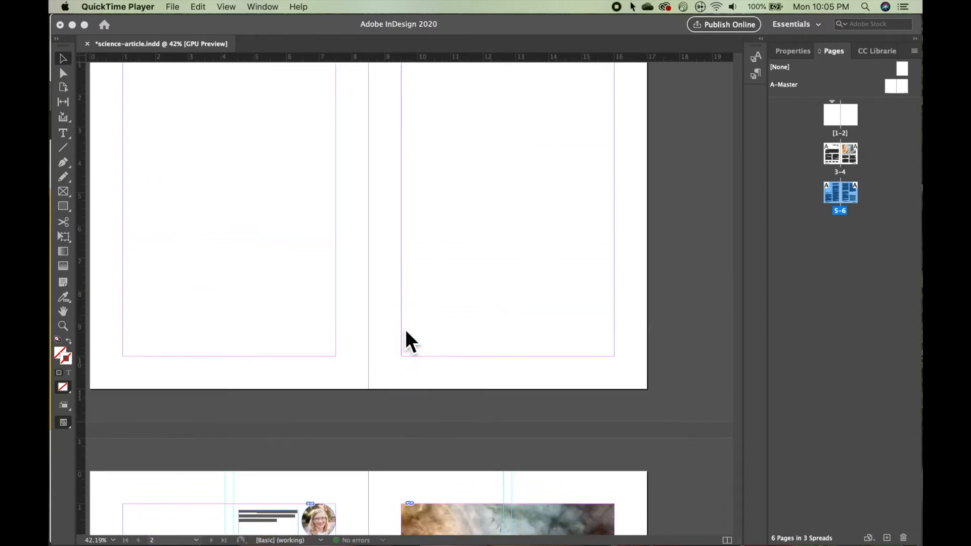
scroll(405, 329, "up", 2)
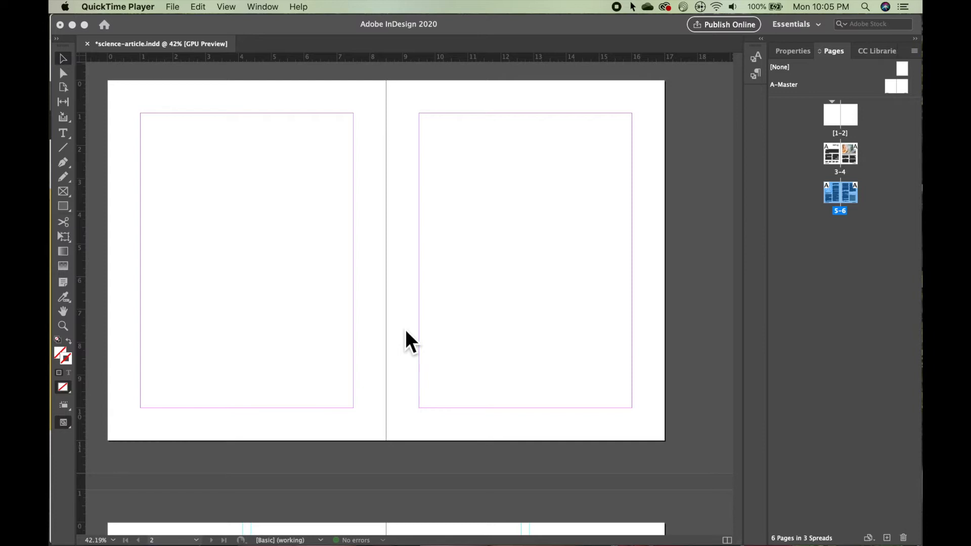
left_click(62, 71)
scroll(201, 193, "down", 2)
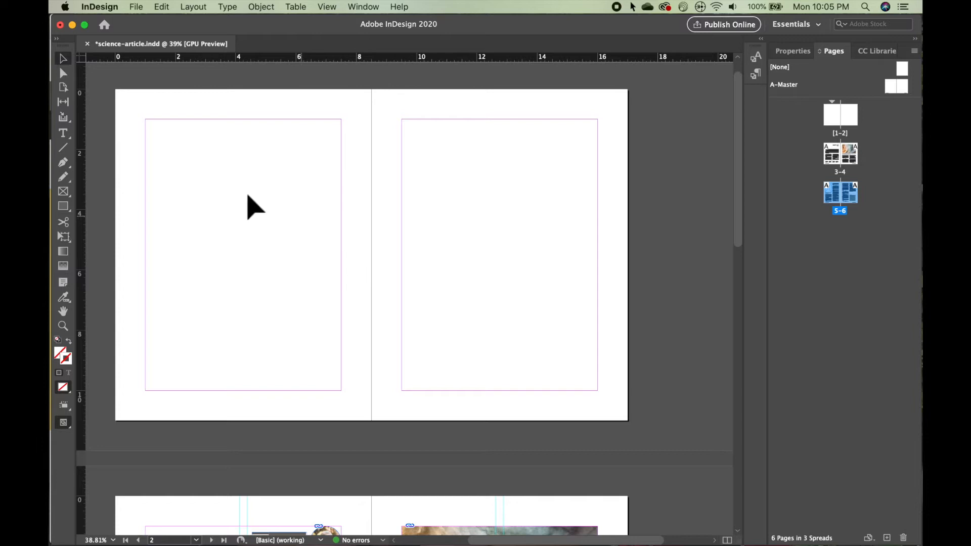
left_click(99, 144)
left_click(136, 7)
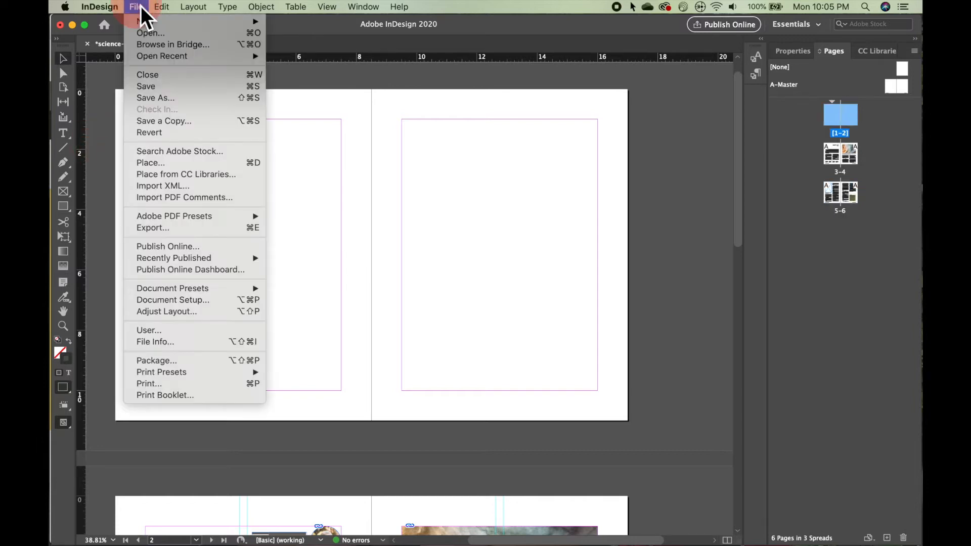
left_click(171, 165)
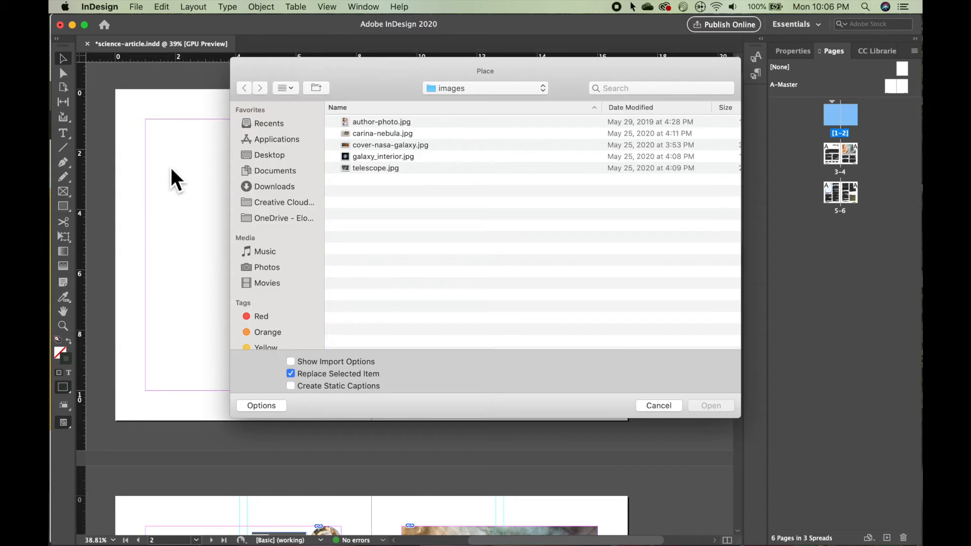
left_click(392, 146)
left_click(712, 406)
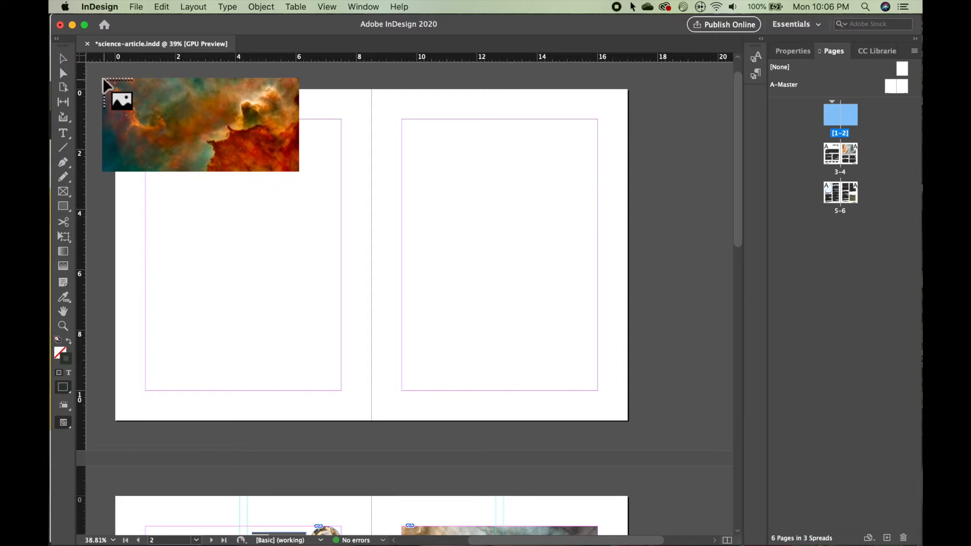
left_click_drag(103, 79, 684, 471)
Shift the cover image left across pages 1 and 2 until its right edge sits at about 20 in.
scroll(692, 484, "left", 5)
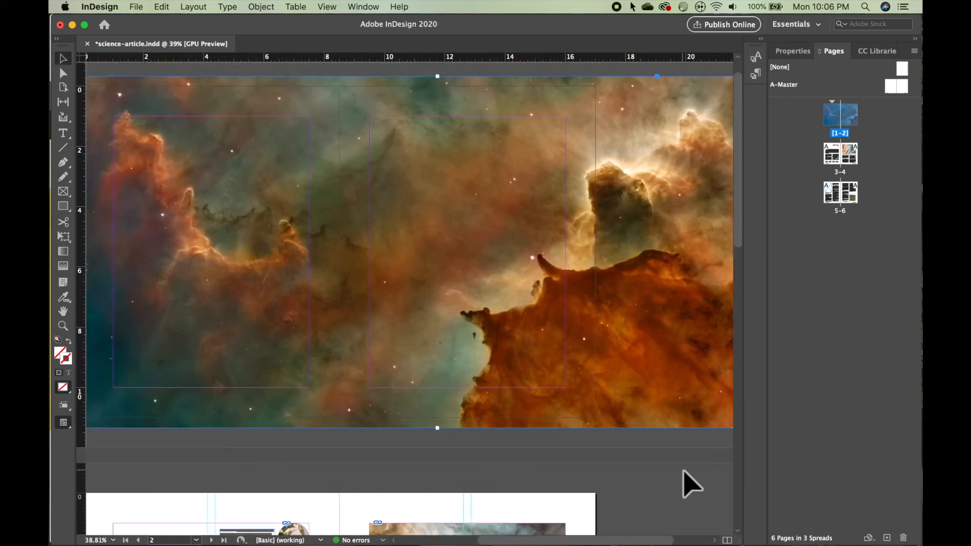
scroll(690, 484, "down", 1)
scroll(690, 484, "down", 4)
scroll(690, 484, "right", 2)
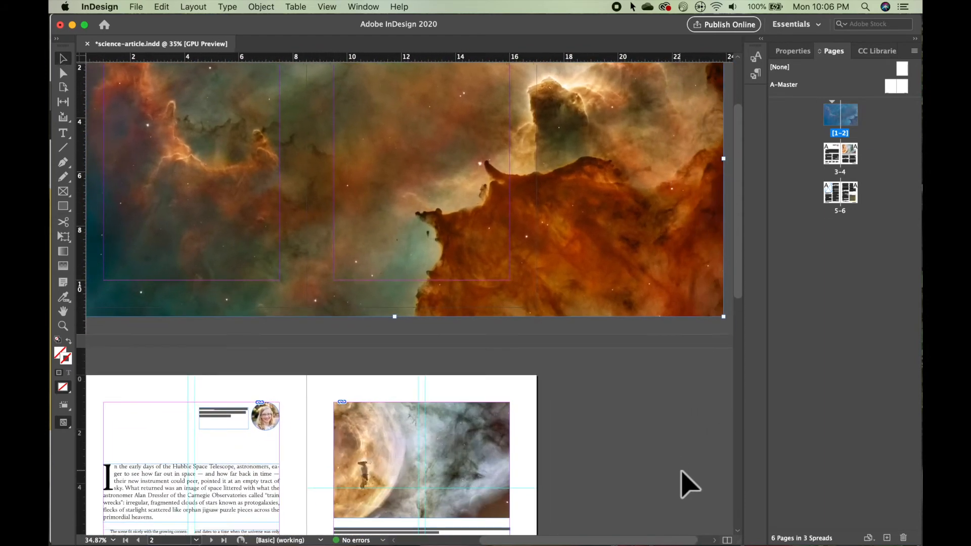
scroll(688, 506, "up", 3)
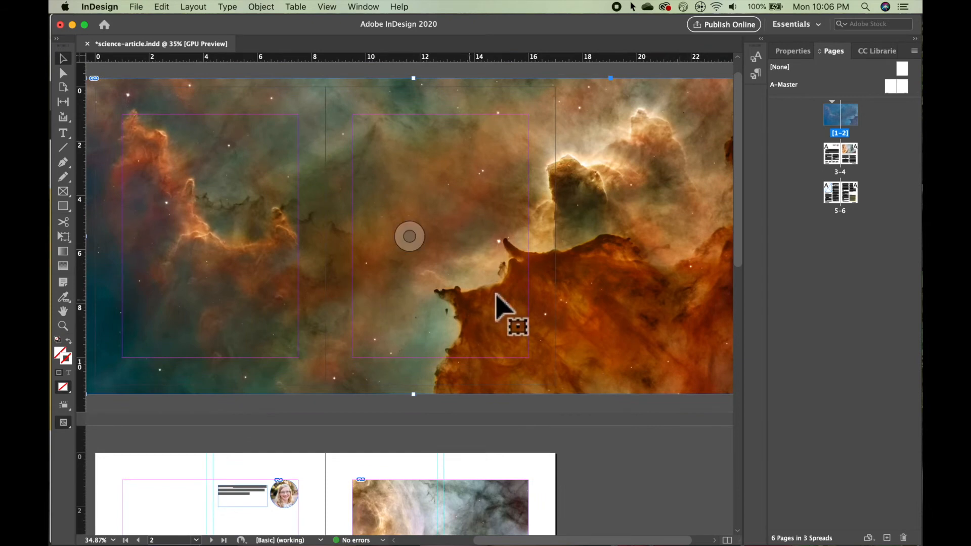
left_click(506, 238)
left_click_drag(506, 237, 387, 275)
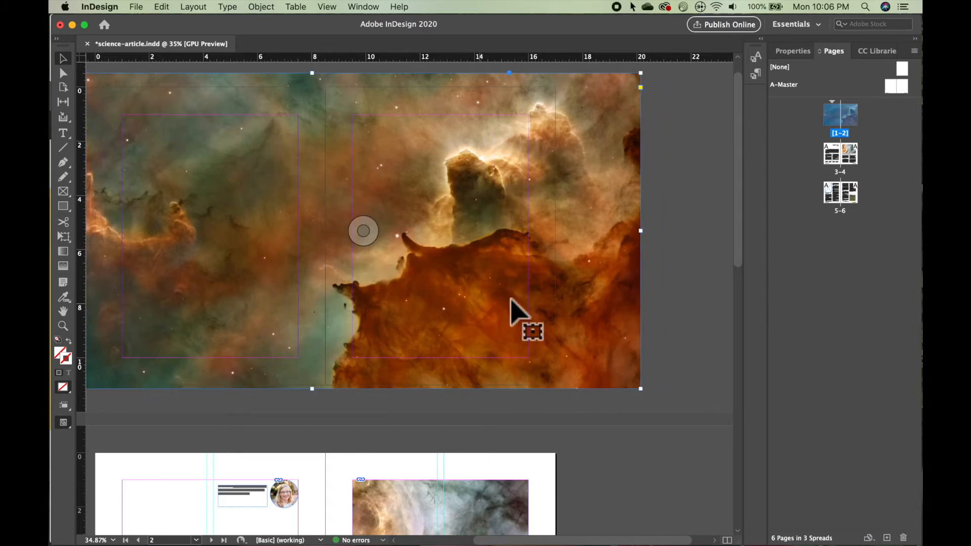
scroll(511, 286, "left", 5)
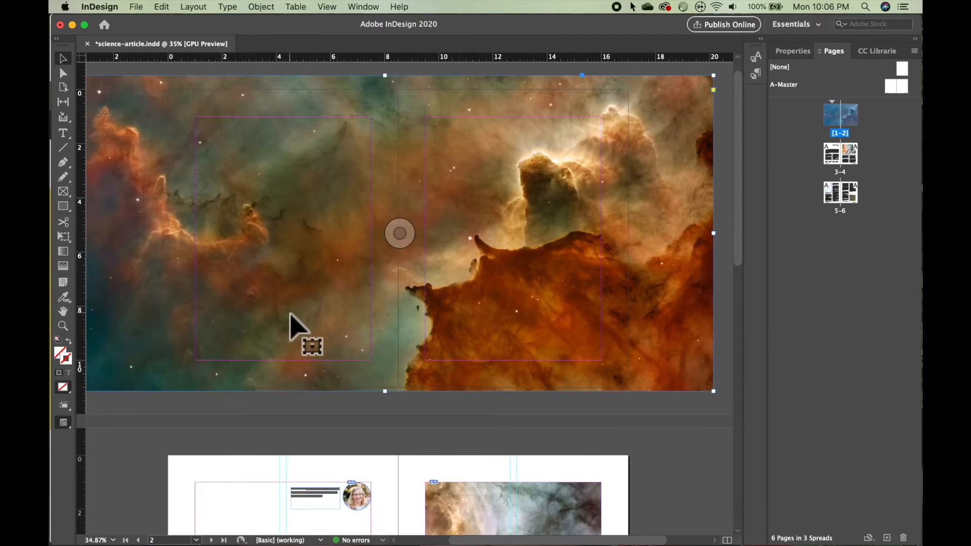
Check the opening spread in Preview mode with the image deselected, and return to Normal mode.
key("w")
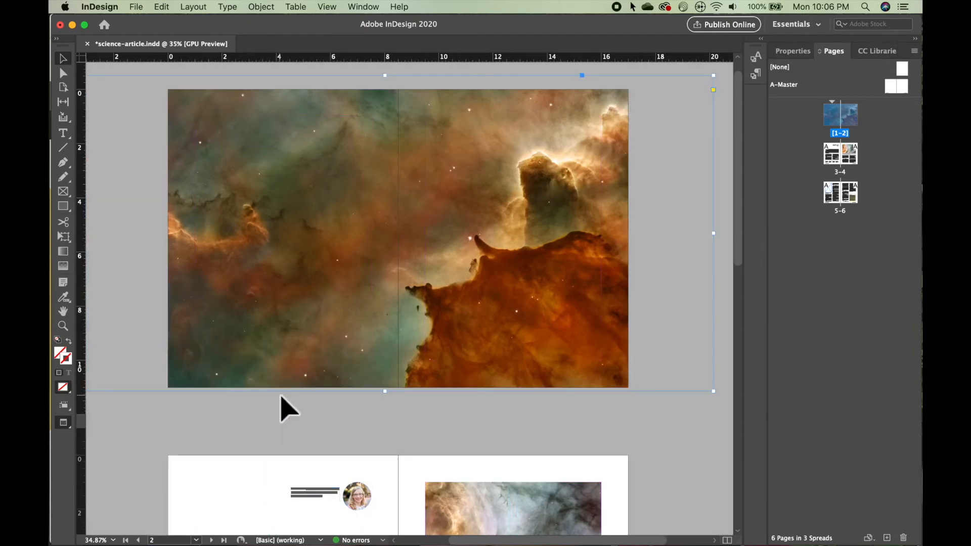
left_click(282, 419)
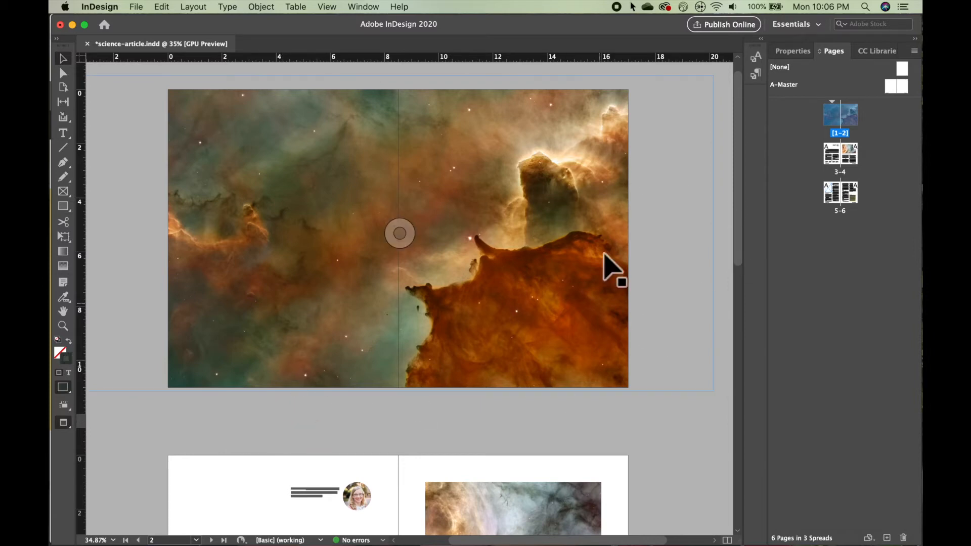
key("w")
key("w")
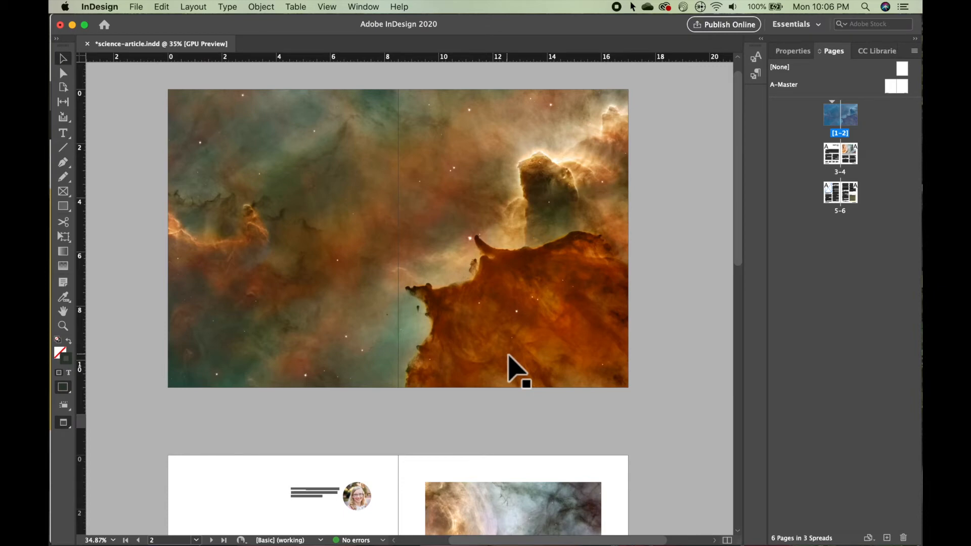
key("w")
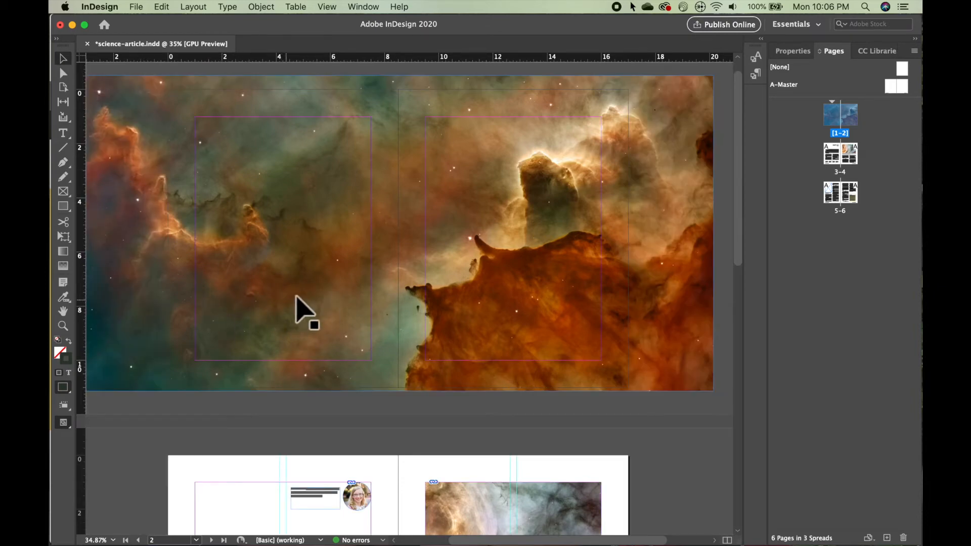
Add a text frame about 6.5 by 3.5 in at the bottom margin of page 1, enter the article title, and select it for formatting.
left_click(67, 136)
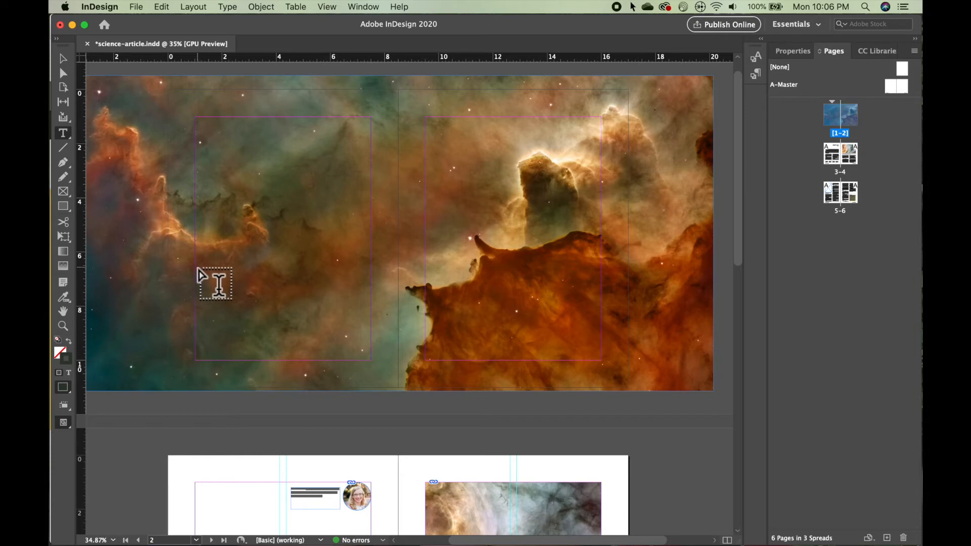
left_click_drag(195, 267, 372, 362)
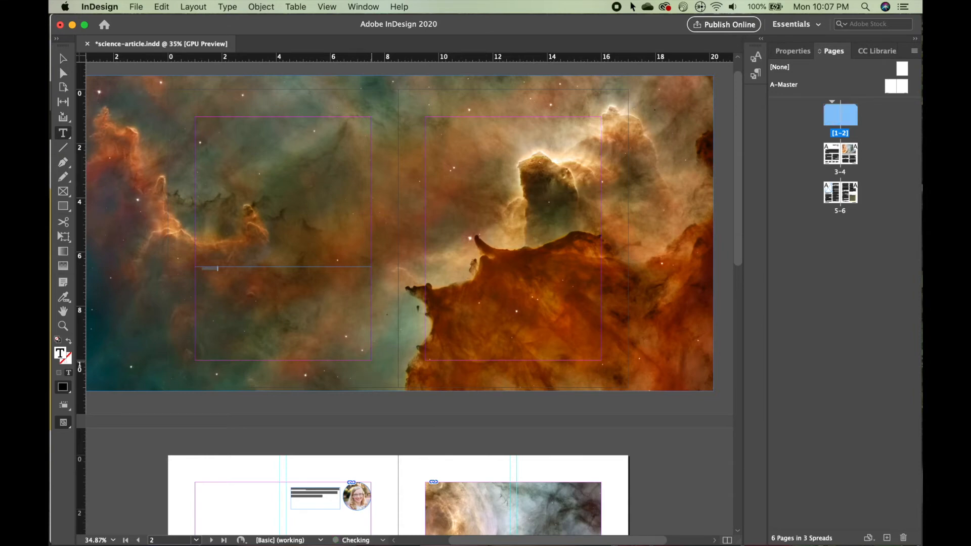
type("......")
triple_click(239, 282)
left_click(805, 52)
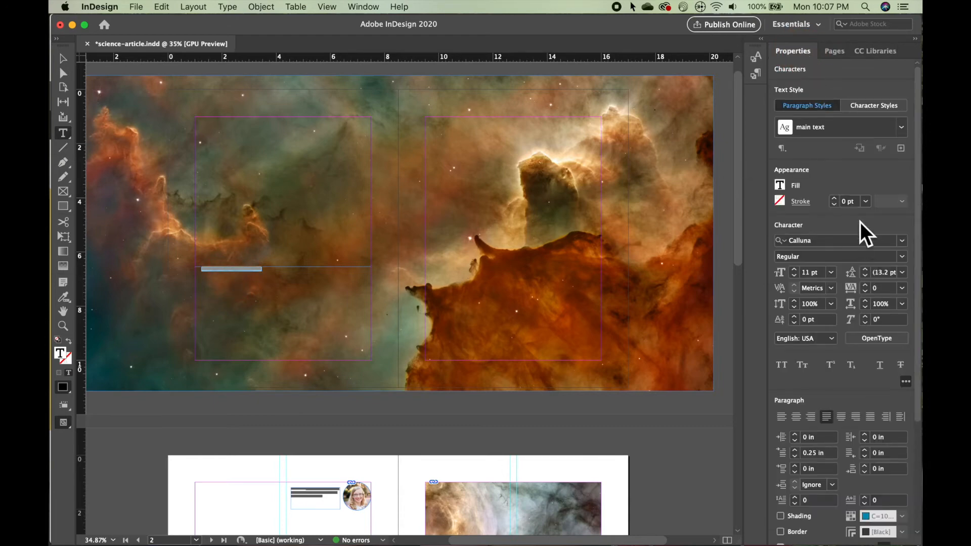
scroll(861, 223, "down", 3)
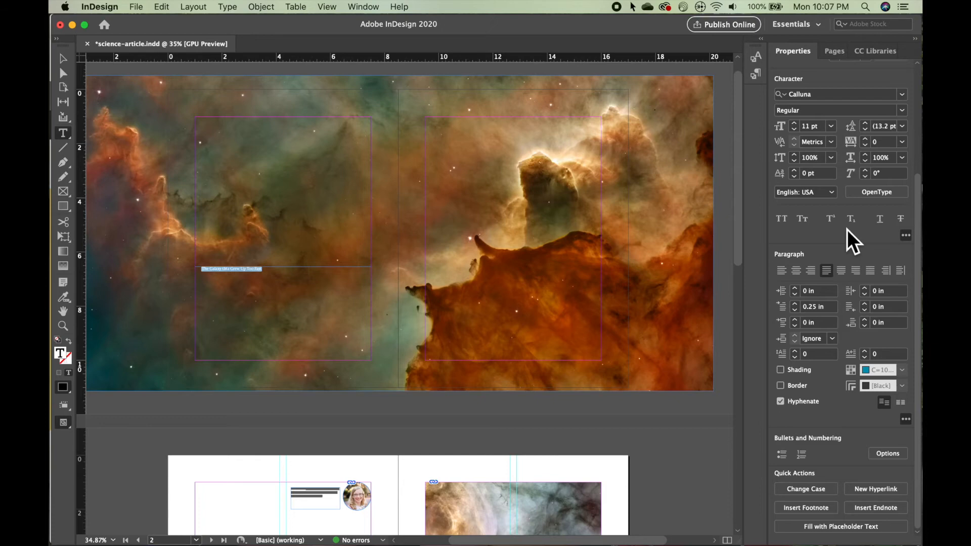
Switch to Adobe Fonts in Chrome and filter the font families by Slab Serif, Headings and the heaviest weight.
key("super+Tab")
key("super+Tab")
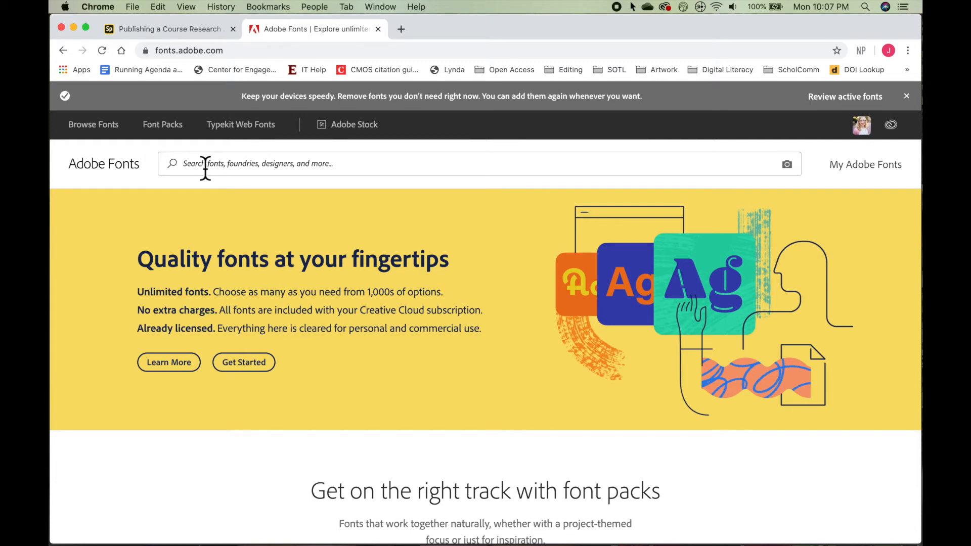
left_click(118, 138)
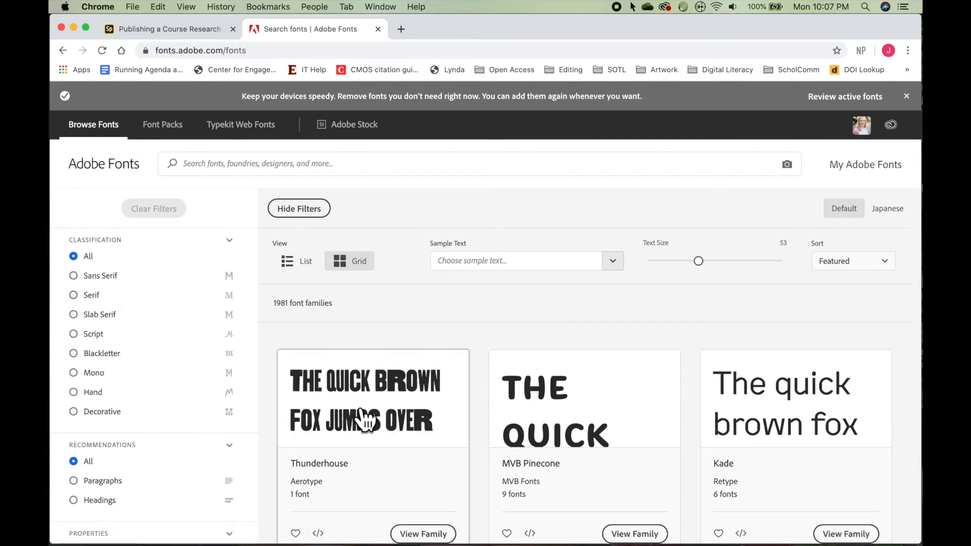
scroll(363, 419, "down", 3)
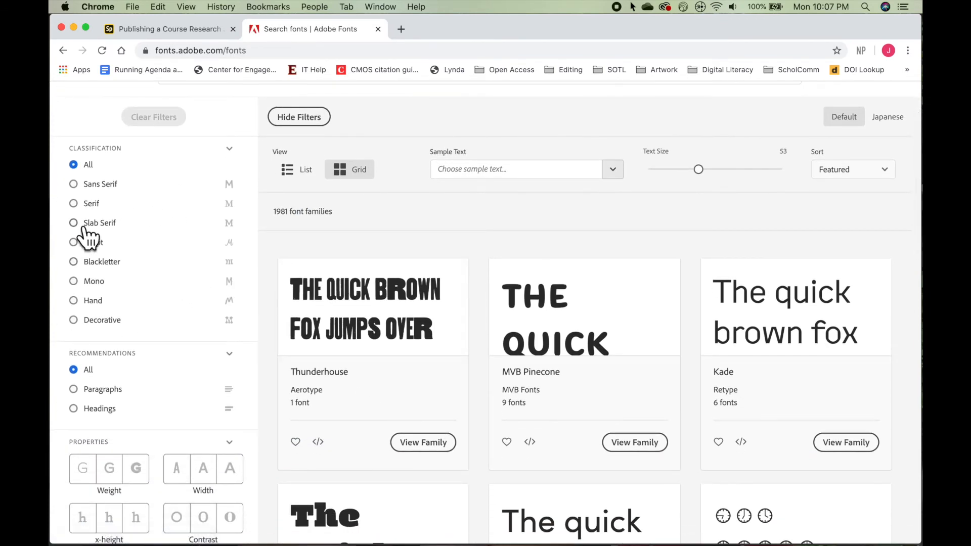
left_click(87, 223)
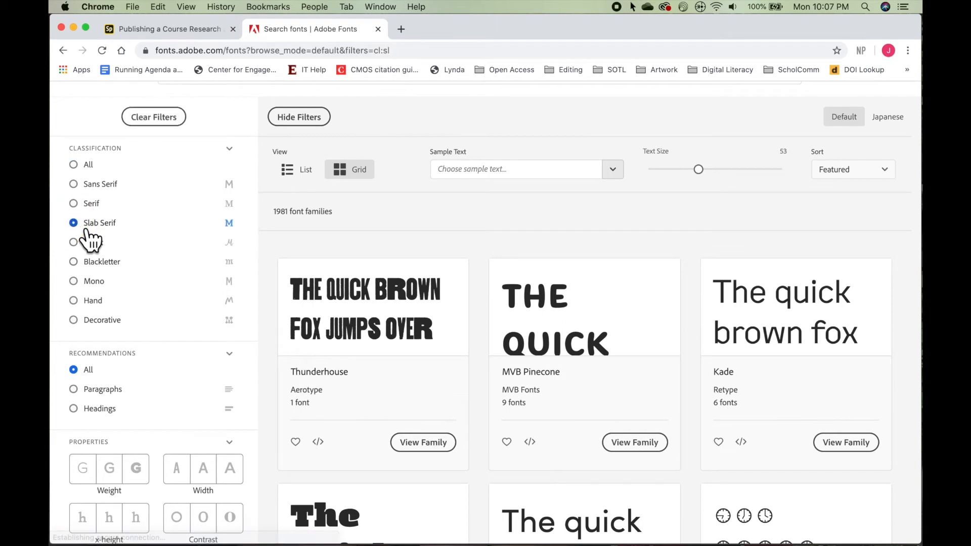
left_click(89, 409)
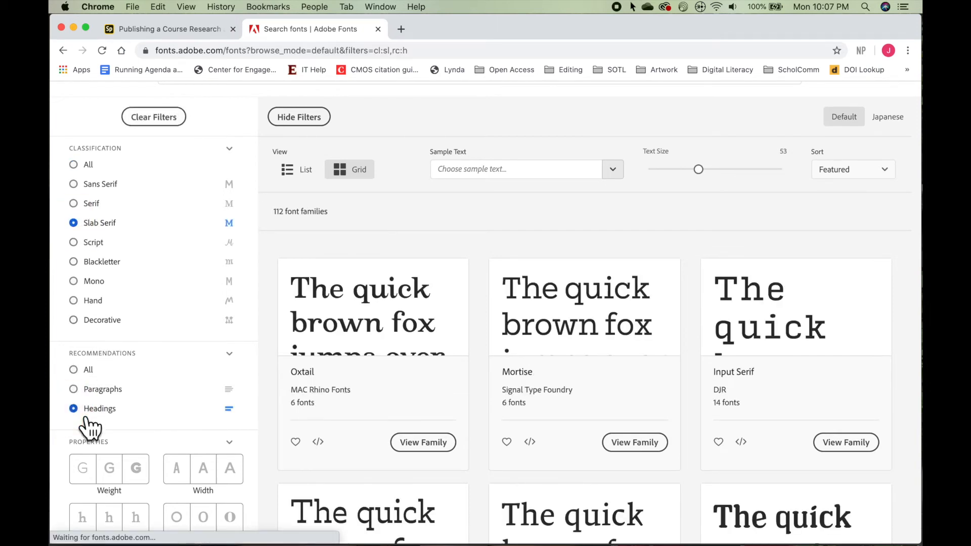
scroll(89, 420, "down", 2)
left_click(135, 397)
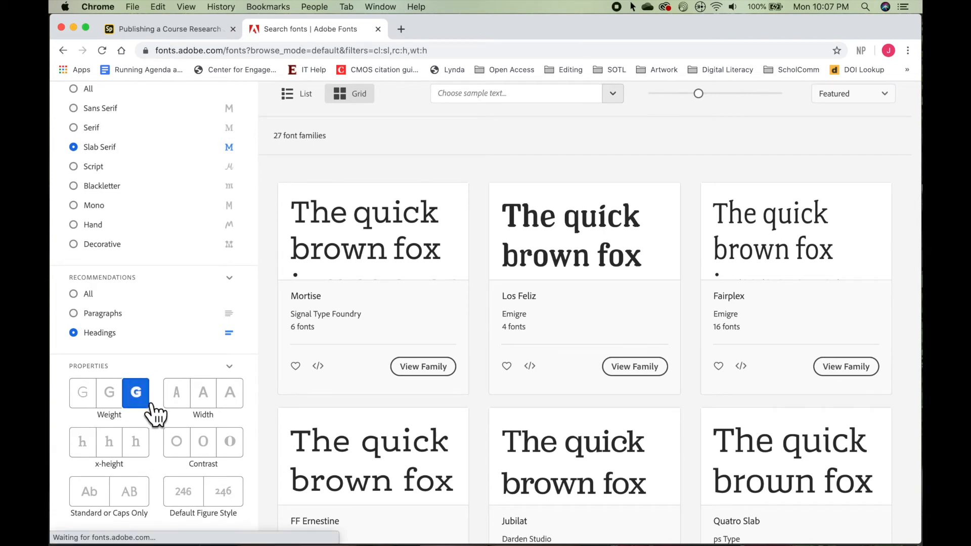
Open the Jubilat family from the filtered fonts and check that its 16 styles are activated.
scroll(429, 410, "down", 2)
mouse_move(628, 451)
scroll(629, 453, "down", 2)
left_click(600, 424)
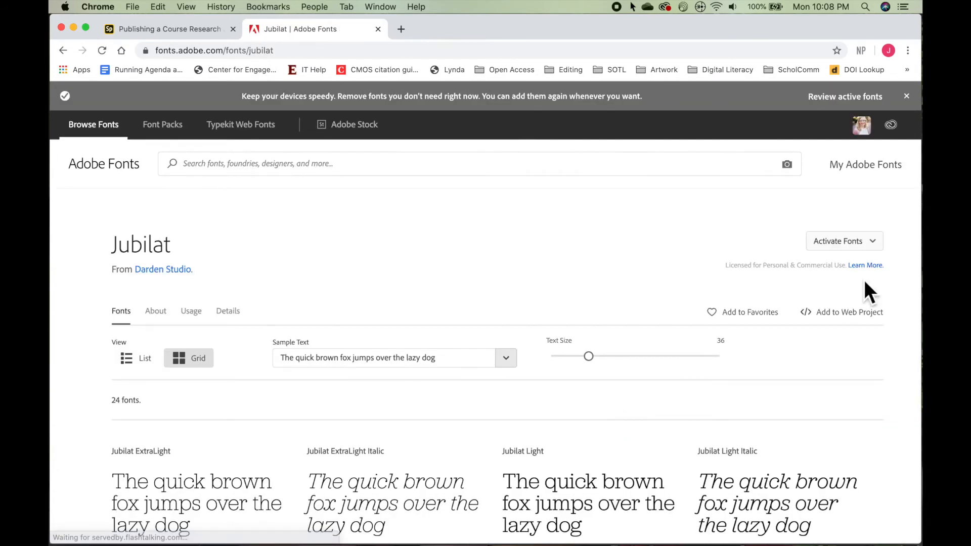
left_click(872, 242)
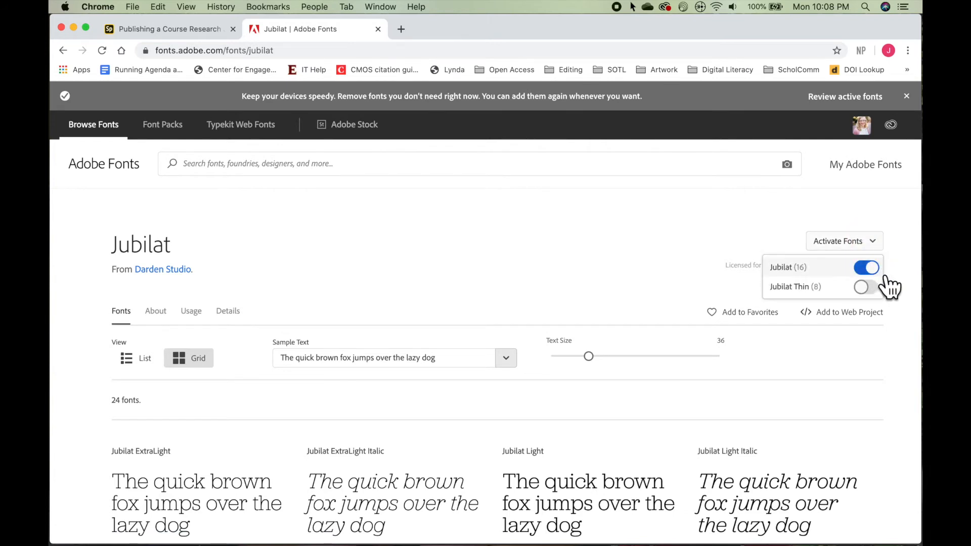
left_click(884, 247)
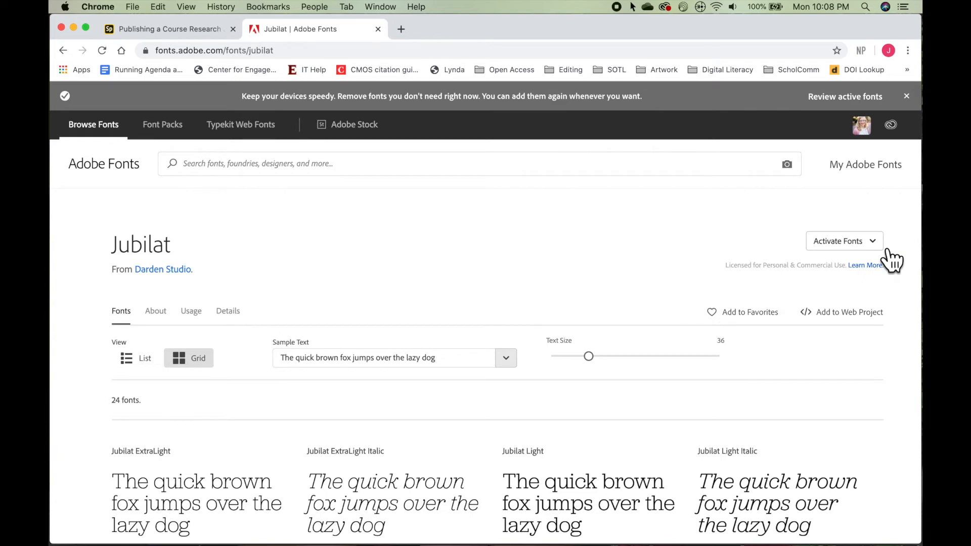
Switch back to InDesign and set the selected article title in Jubilat Bold Italic at 60 pt.
key("super+Tab")
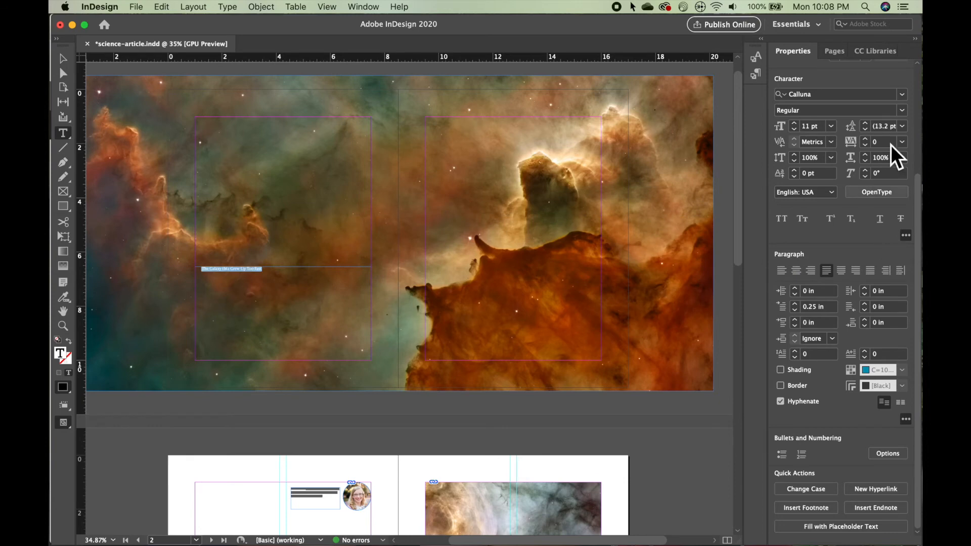
left_click(904, 95)
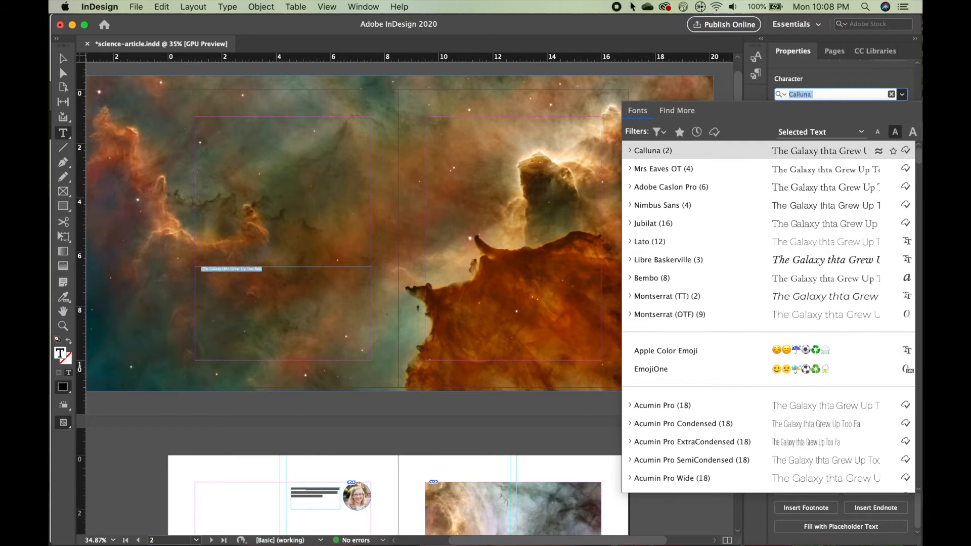
type("jub")
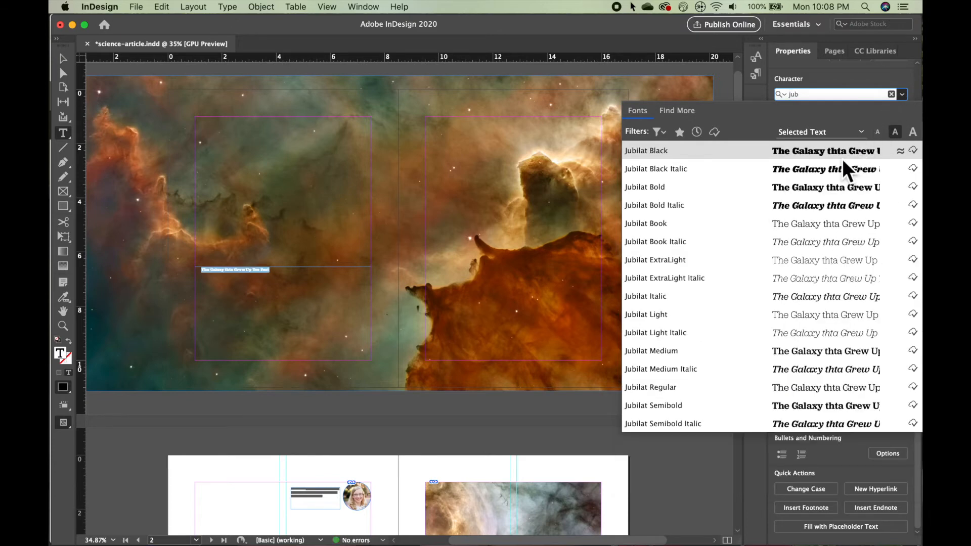
left_click(833, 210)
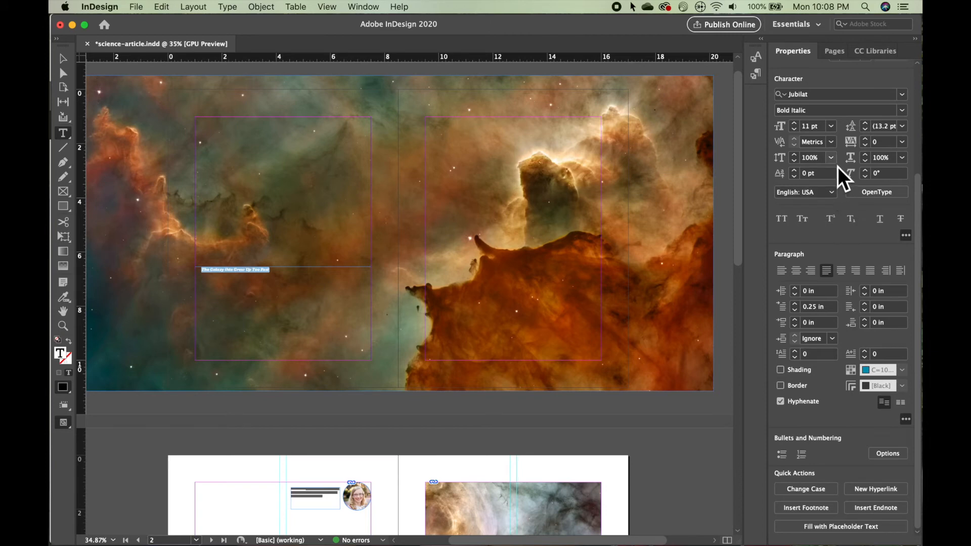
left_click(834, 128)
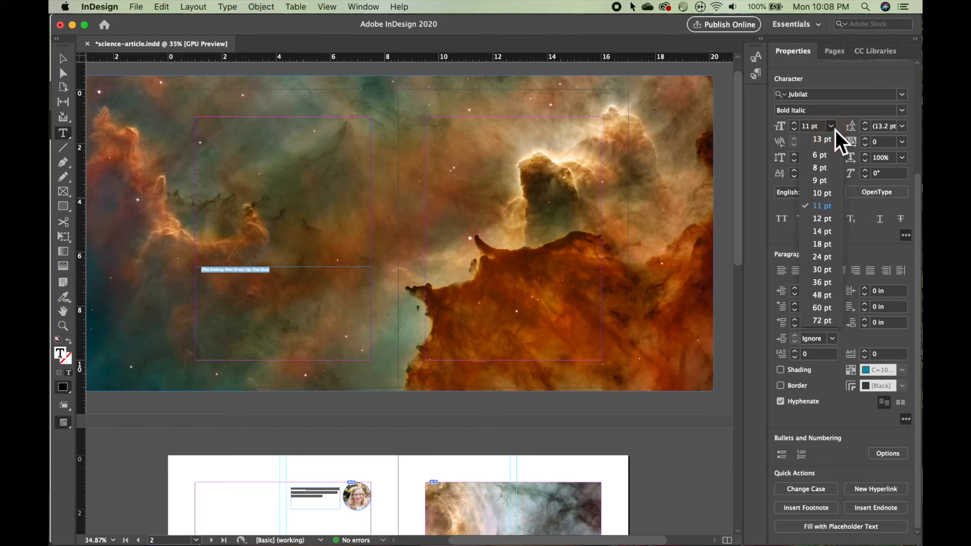
left_click(828, 308)
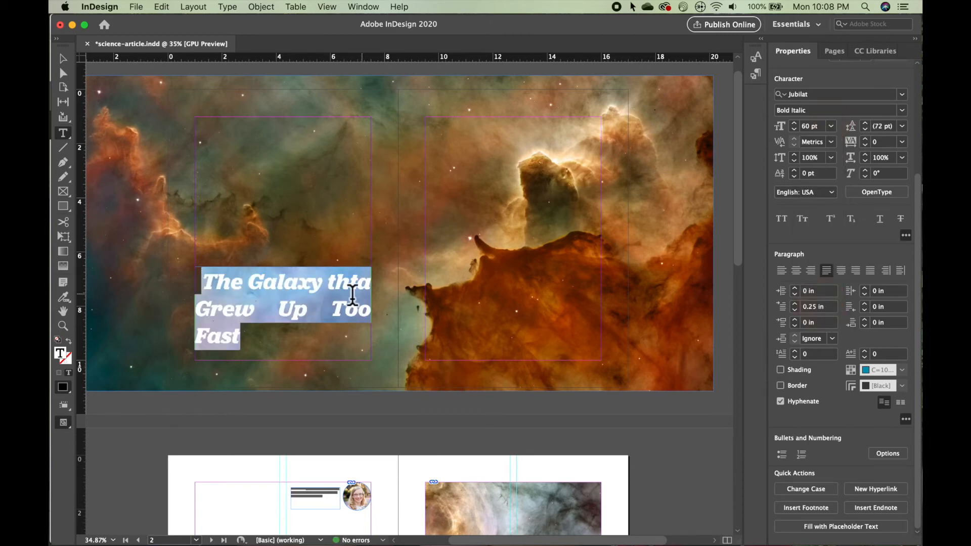
Left-align the title and set its first-line indent to 0 in.
left_click(783, 271)
left_click(796, 311)
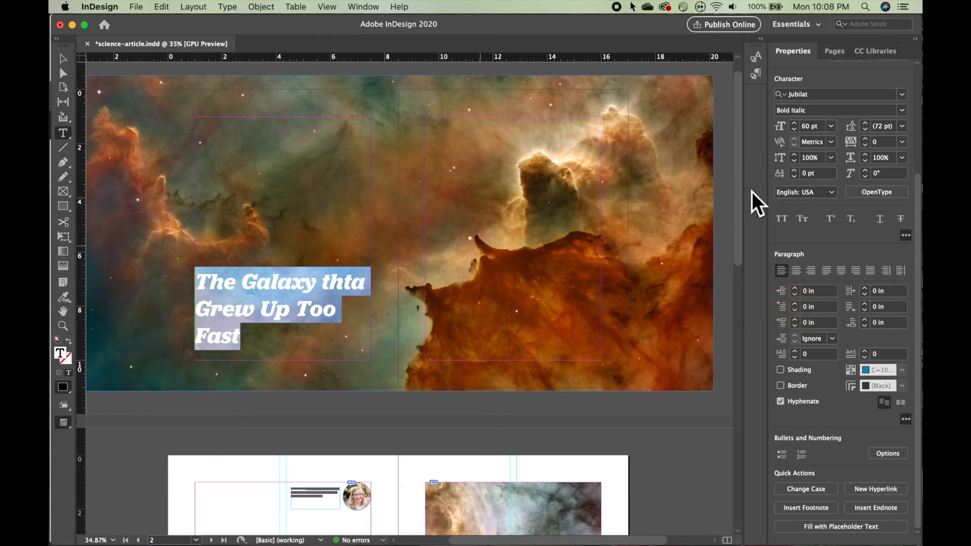
Tighten the title's leading to 61 pt.
left_click(866, 130)
left_click(867, 130)
left_click(866, 130)
left_click(867, 130)
left_click(866, 130)
left_click(866, 130)
left_click(866, 130)
left_click(866, 130)
left_click(866, 130)
left_click(866, 130)
left_click(867, 130)
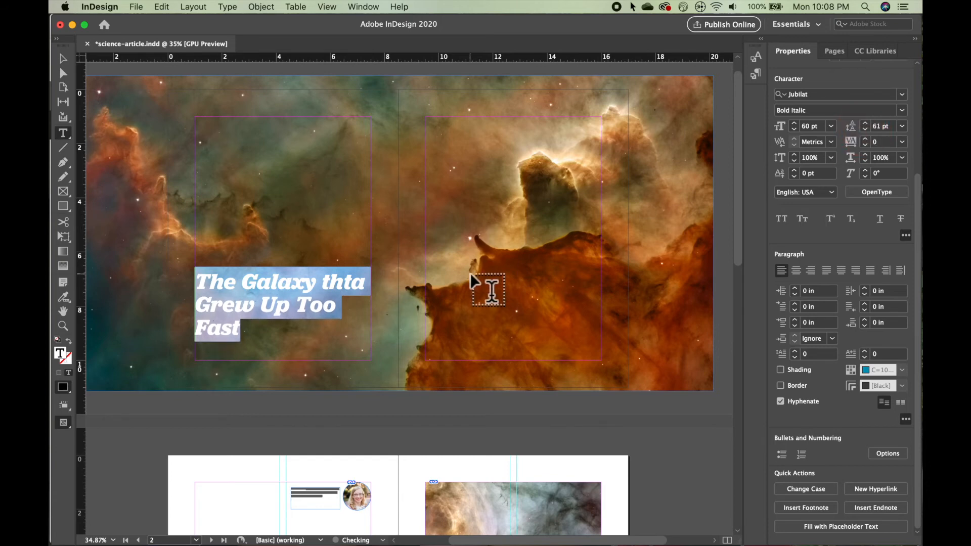
Correct the misspelled "thta" in the title to "that".
left_click(365, 295)
key("BackSpace")
key("BackSpace")
type("at")
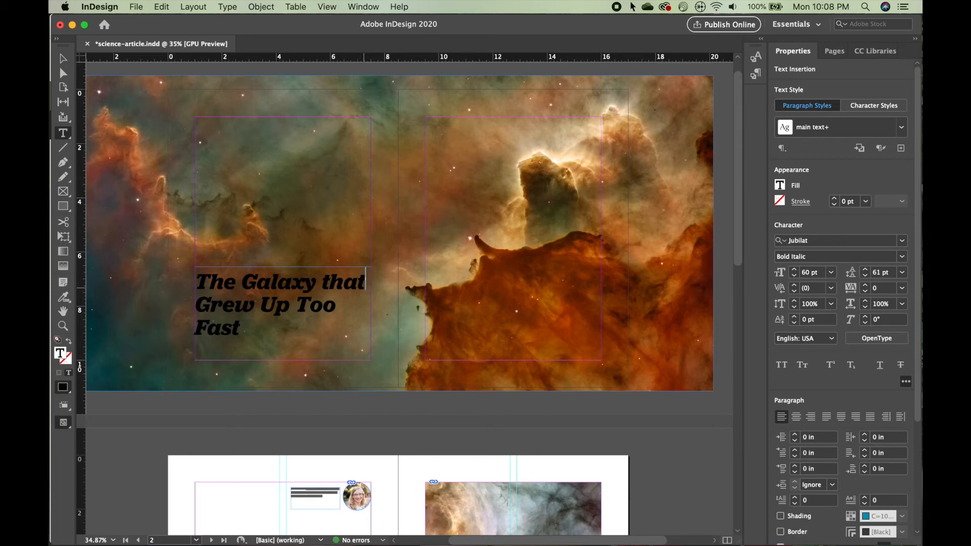
Enlarge the whole title to 71 pt and leave text editing.
left_click(247, 339)
left_click_drag(248, 338, 196, 277)
left_click(799, 271)
left_click(798, 270)
left_click(799, 271)
left_click(799, 271)
left_click(799, 271)
left_click(799, 271)
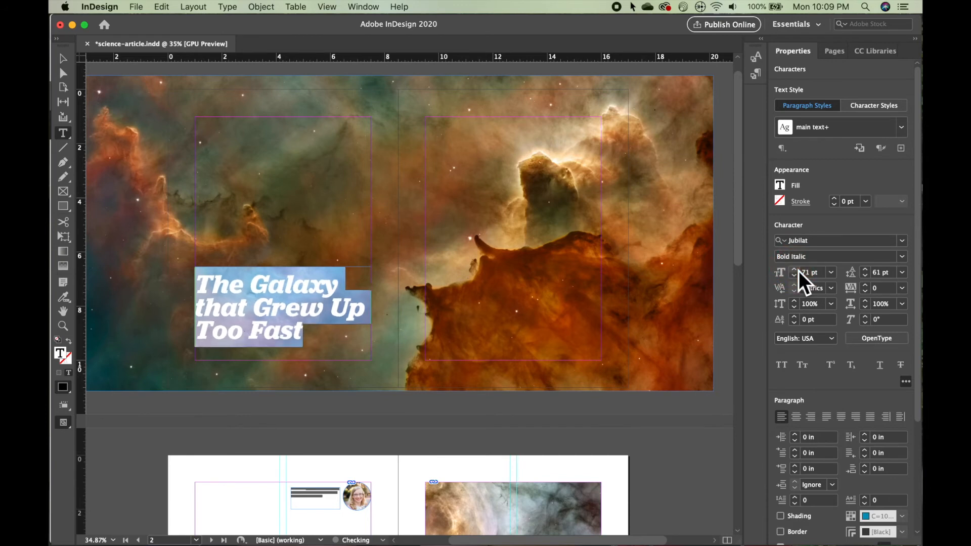
left_click(62, 59)
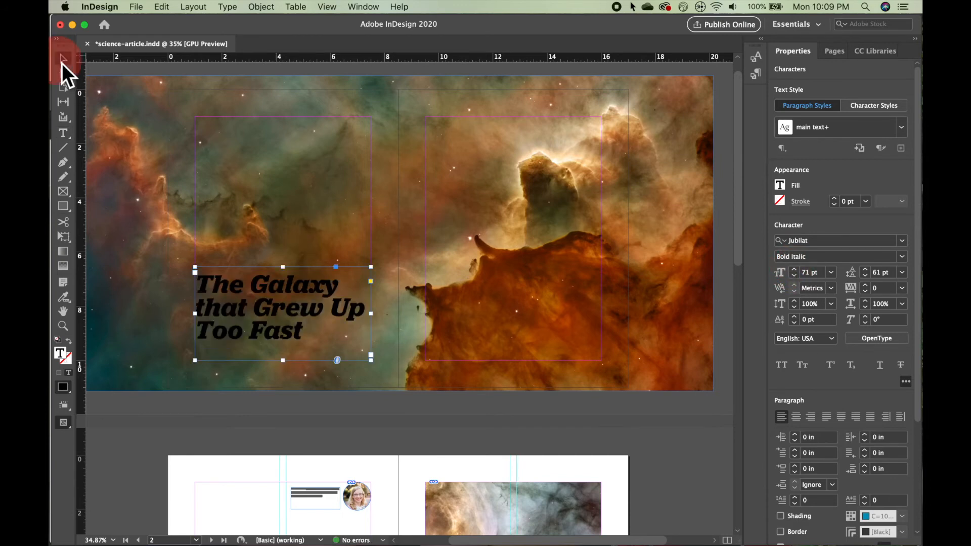
Draw a text frame about 4.4 by 2.9 in at page 1's upper-left margin corner and paste in the title page blurb from the Word document pop_sci_article_text.
left_click(63, 134)
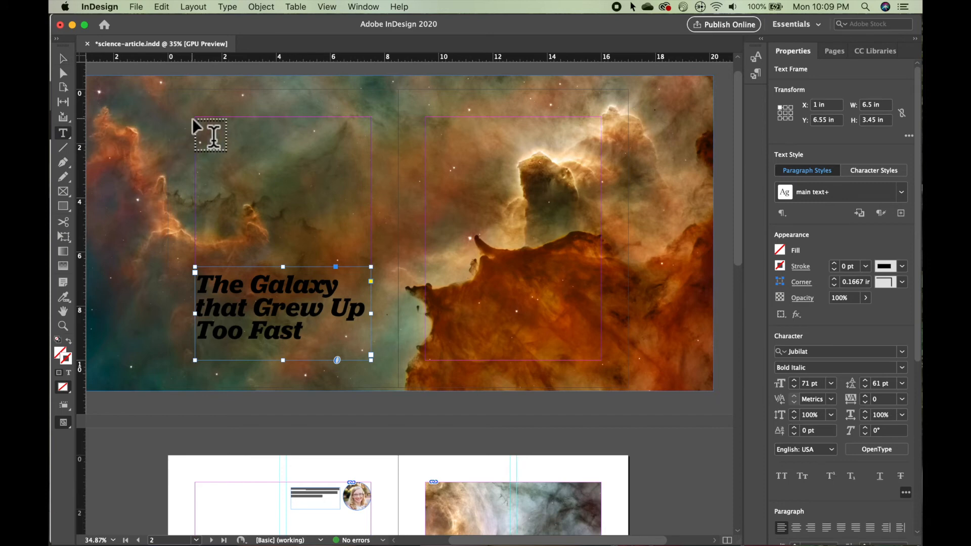
left_click_drag(199, 119, 318, 203)
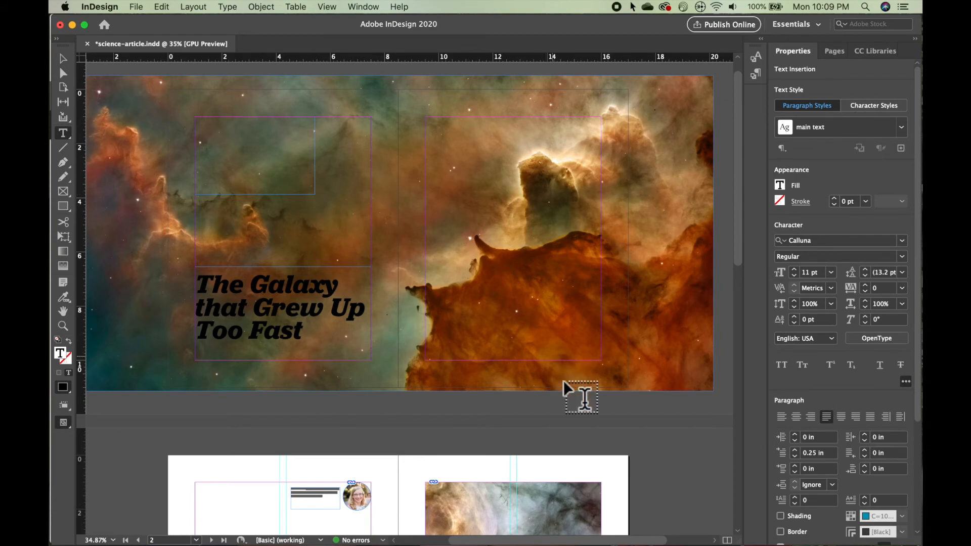
mouse_move(723, 544)
left_click(768, 541)
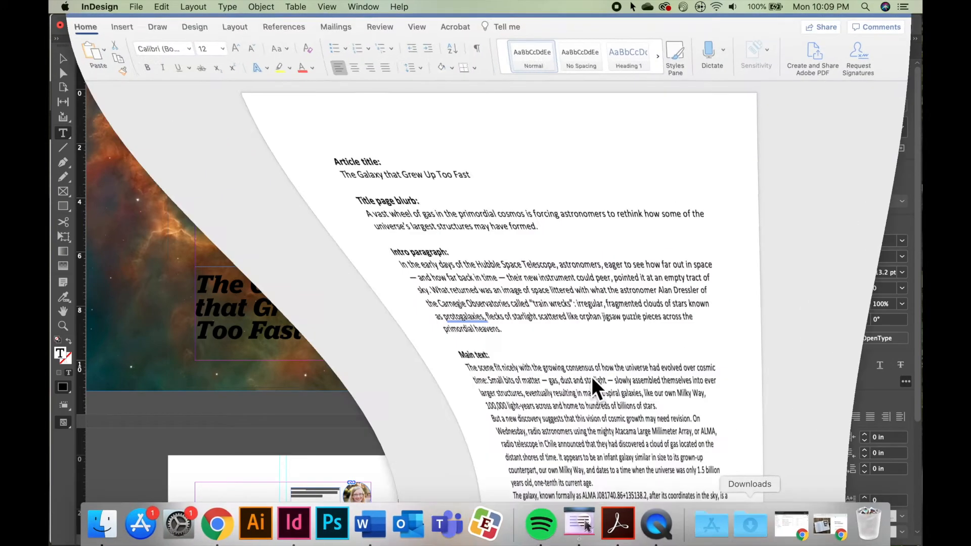
triple_click(484, 244)
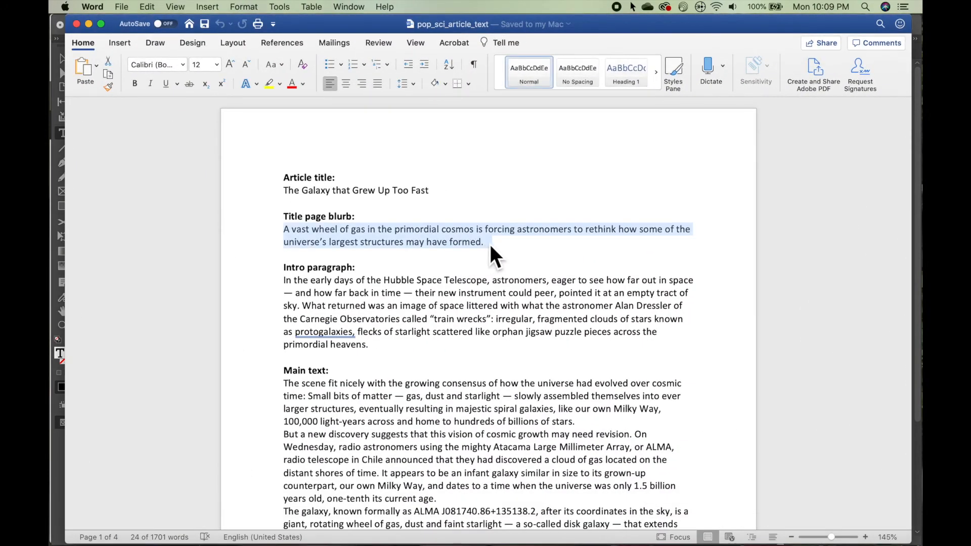
key("super+c")
key("super+Tab")
left_click(248, 158)
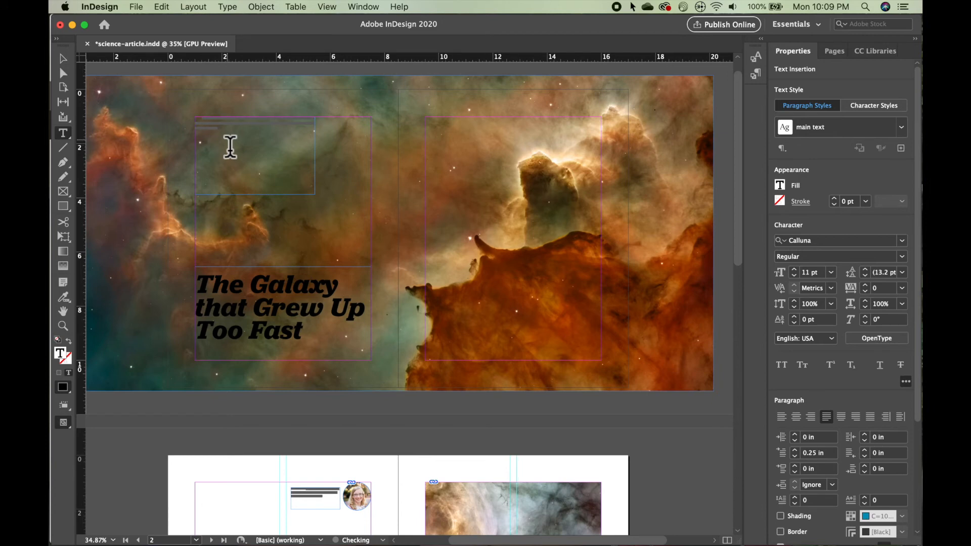
Set the whole title page blurb in Nimbus Sans Light at 24 pt.
left_click(197, 125)
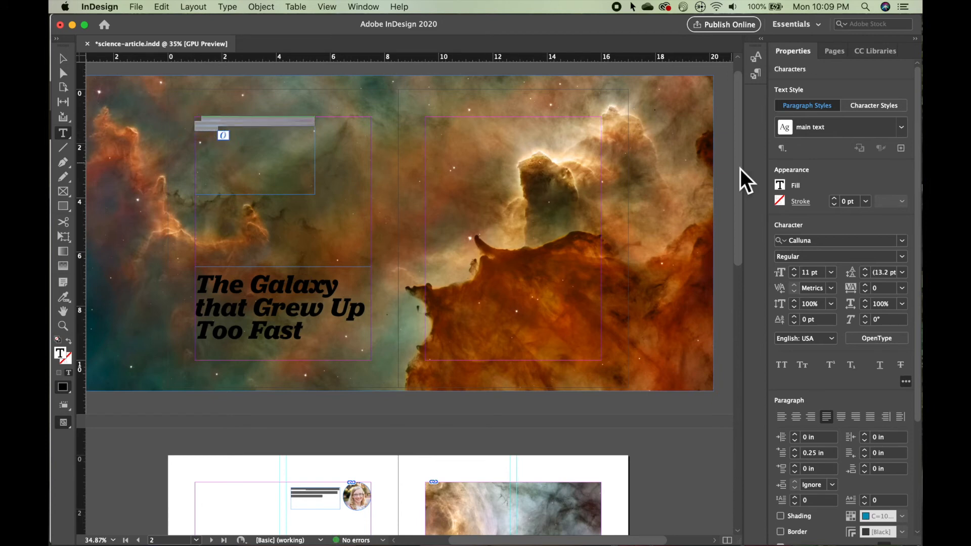
left_click(902, 241)
type("nimb")
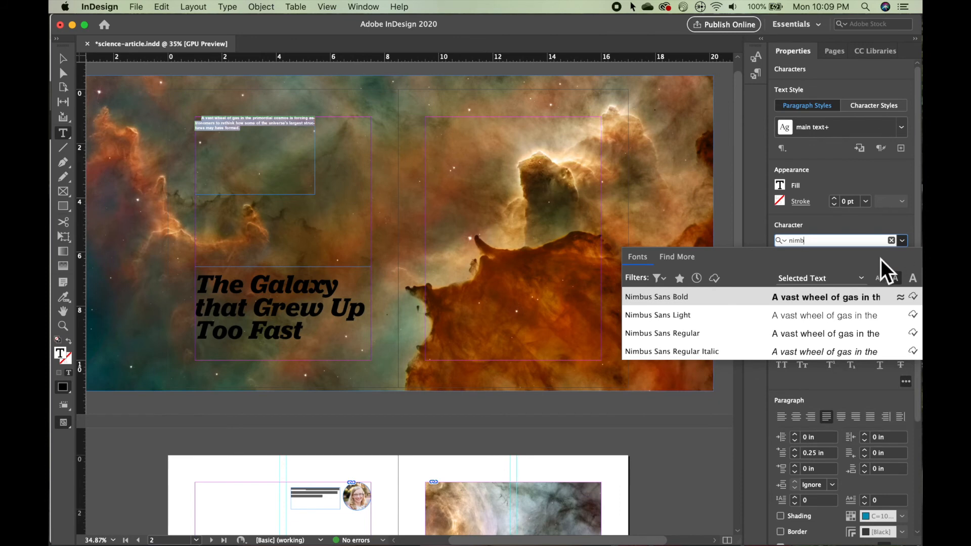
left_click(839, 314)
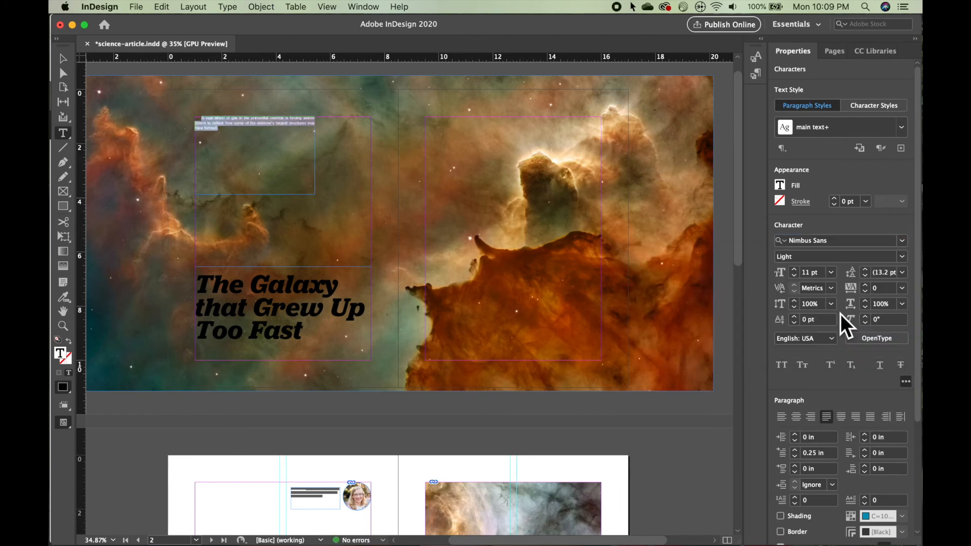
left_click(831, 274)
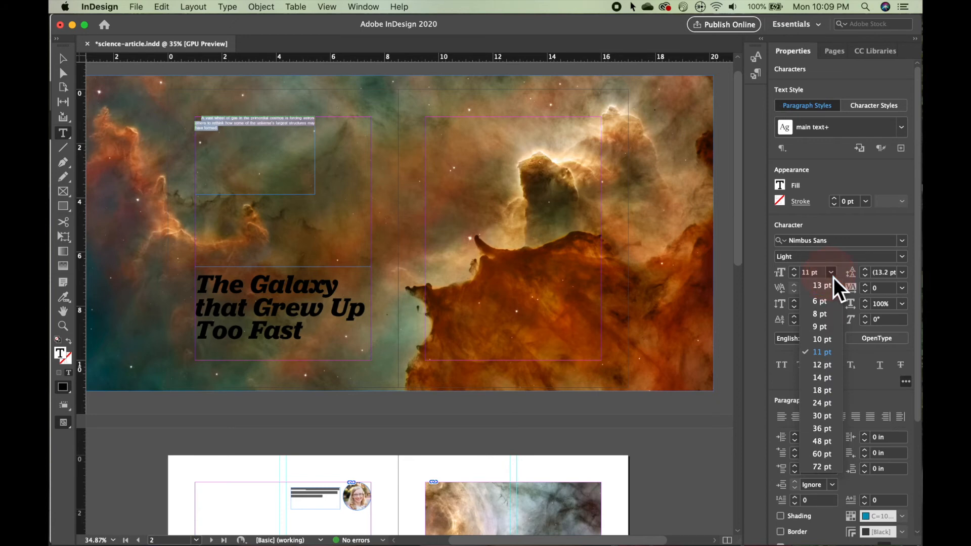
left_click(828, 408)
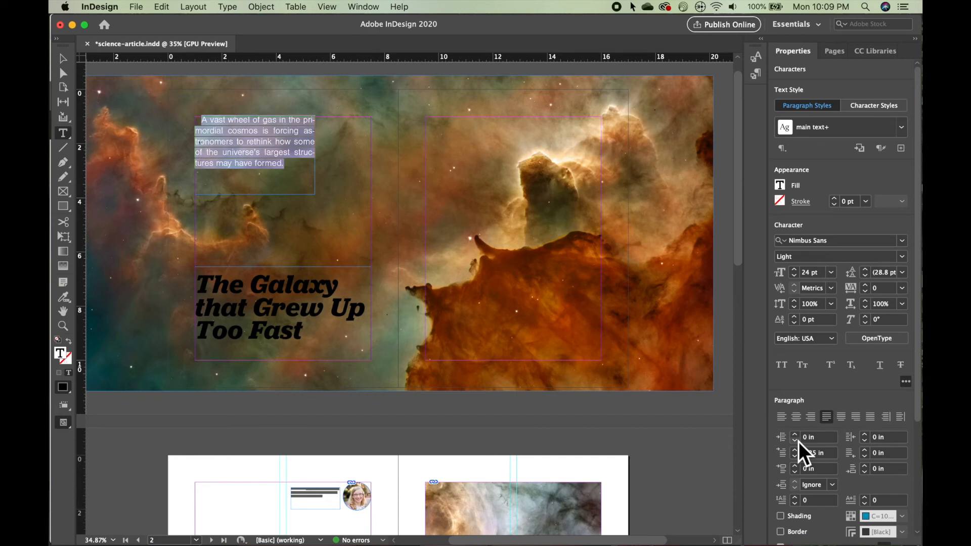
Left-align the blurb with a first-line indent of 0.0625 in and turn off its hyphenation.
left_click(795, 459)
left_click(795, 458)
left_click(795, 458)
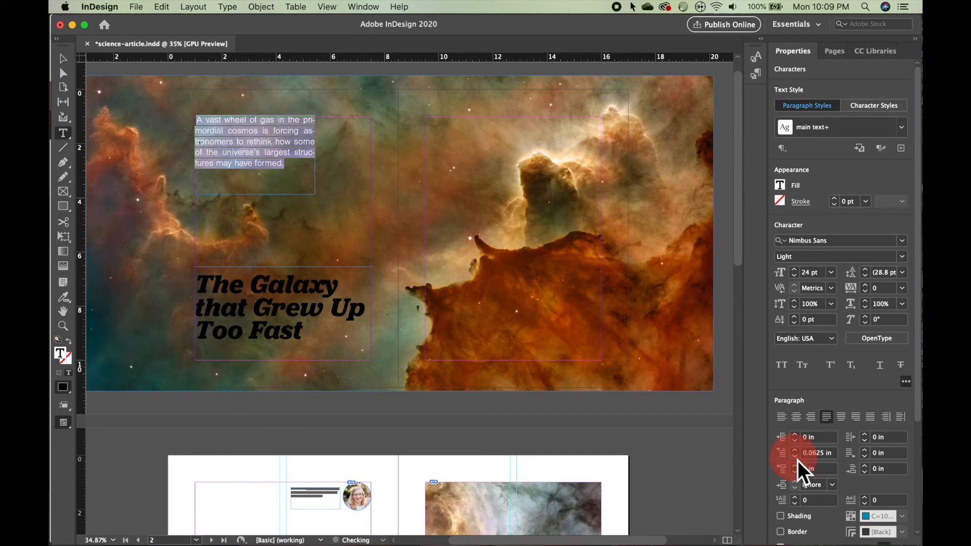
left_click(782, 417)
scroll(792, 440, "down", 5)
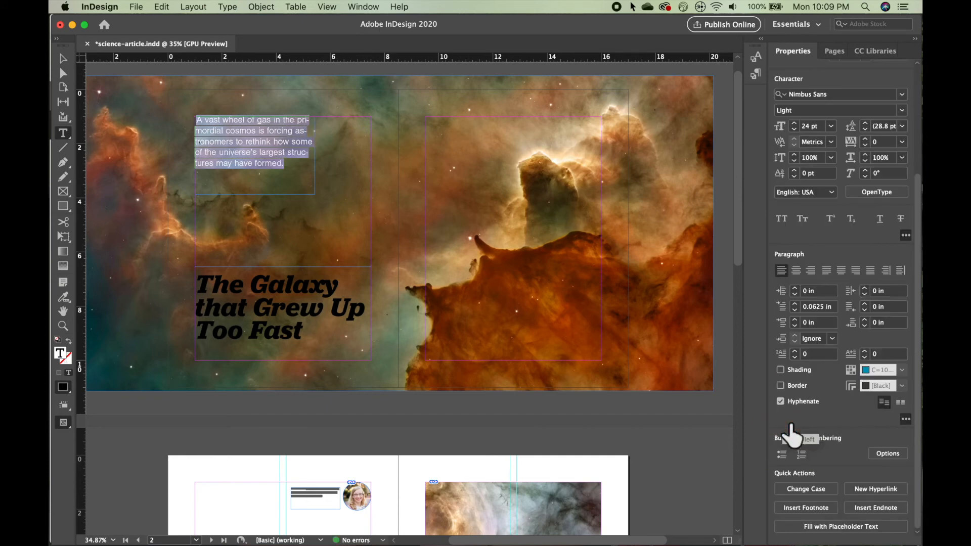
left_click(785, 403)
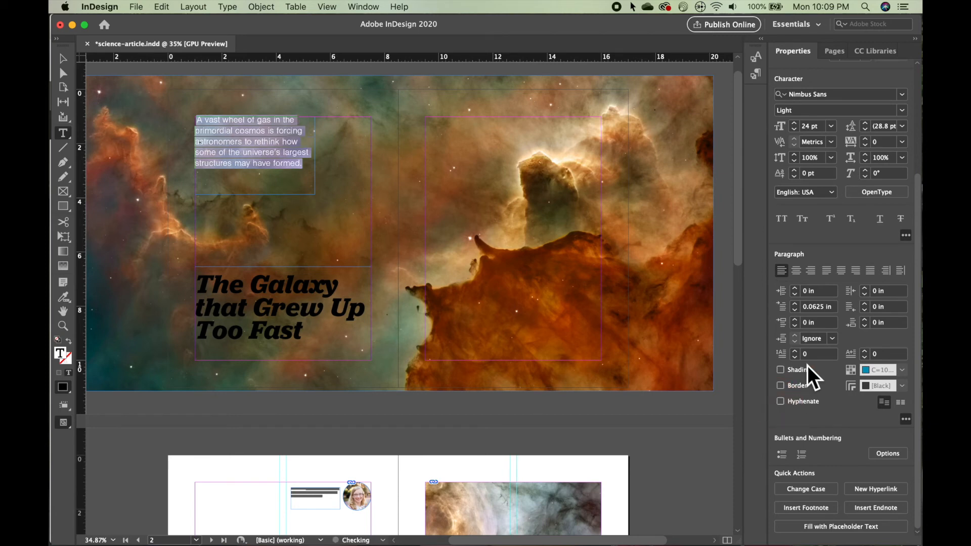
Enlarge the whole title page blurb to 25 pt, then deselect it and briefly preview the spread without guides.
scroll(808, 365, "up", 2)
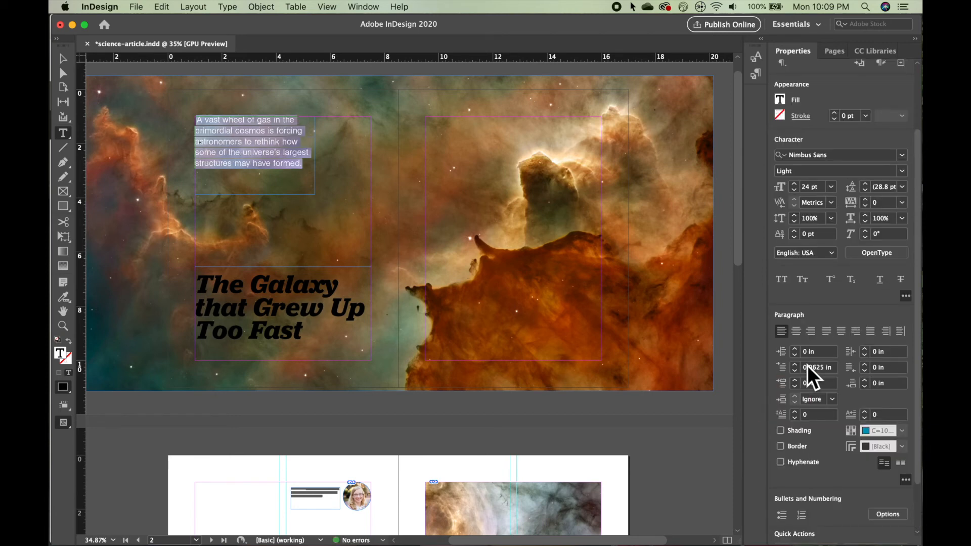
left_click(795, 184)
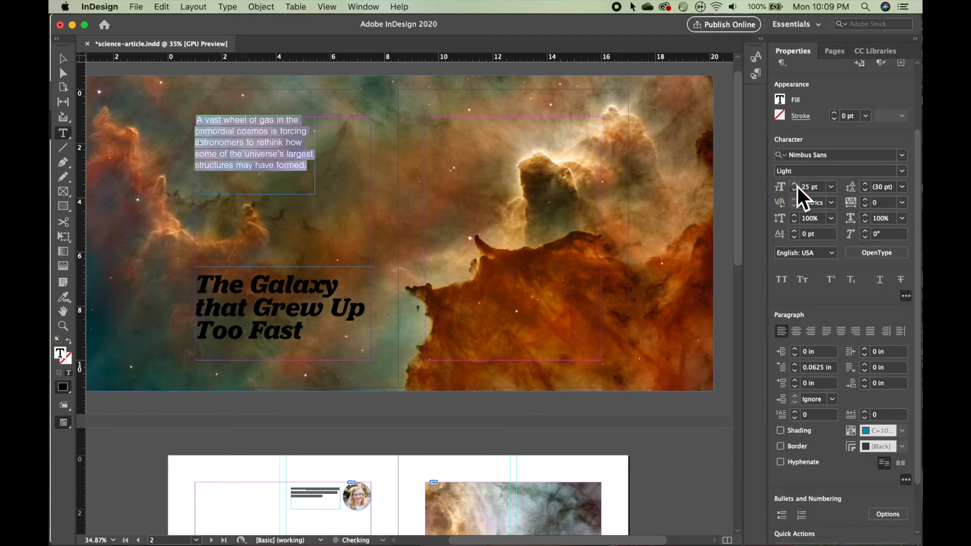
left_click(62, 59)
key("super+shift+a")
key("w")
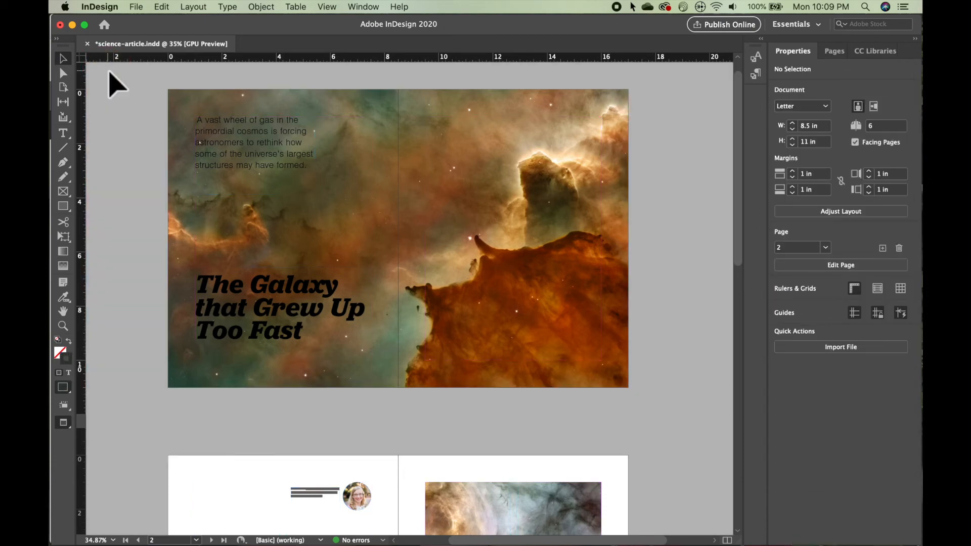
key("w")
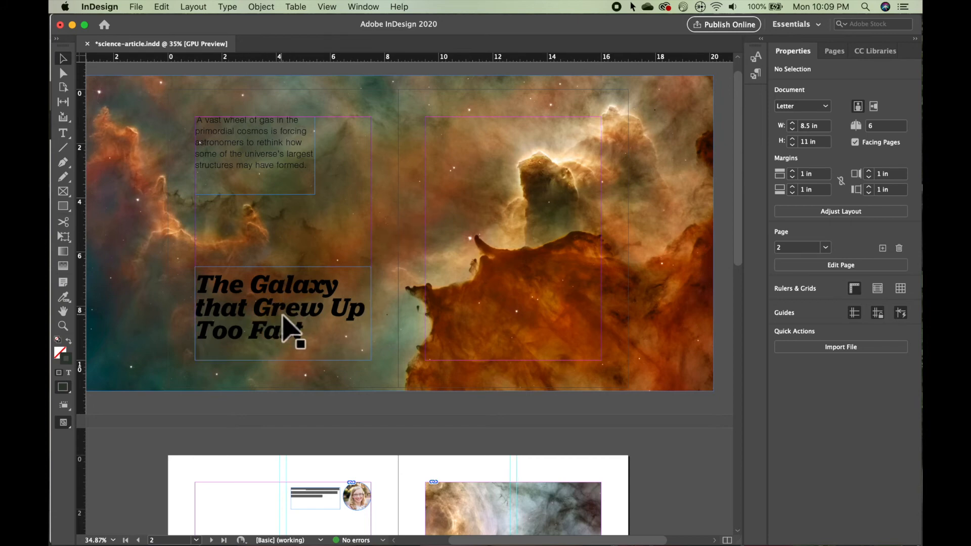
Sample a color theme from the nebula background image, choose its Bright variation and add it to the swatches.
left_click(67, 300)
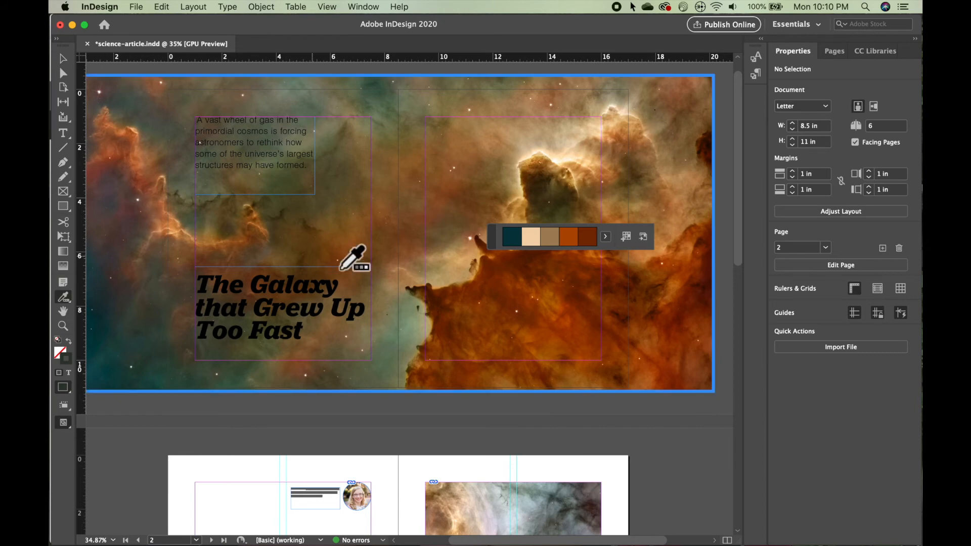
left_click(436, 238)
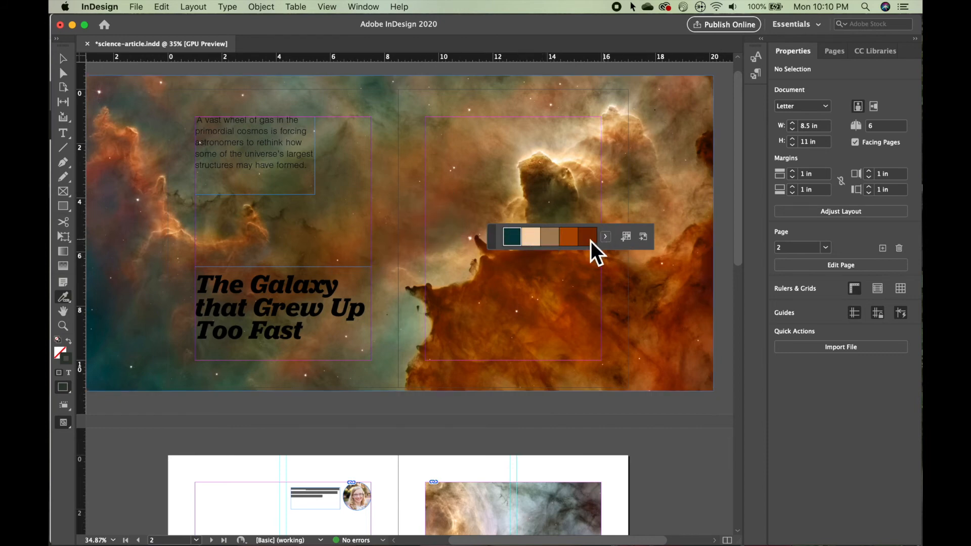
left_click(607, 240)
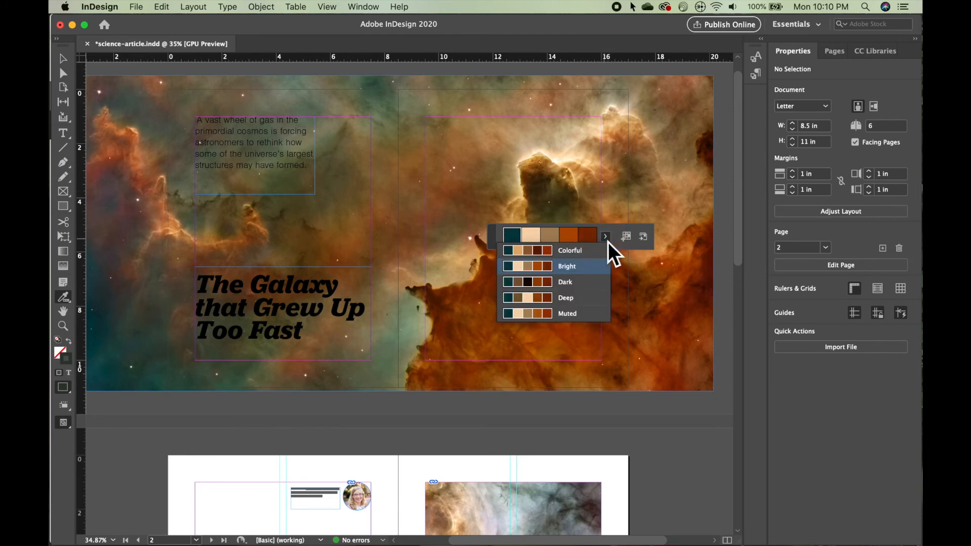
left_click(577, 269)
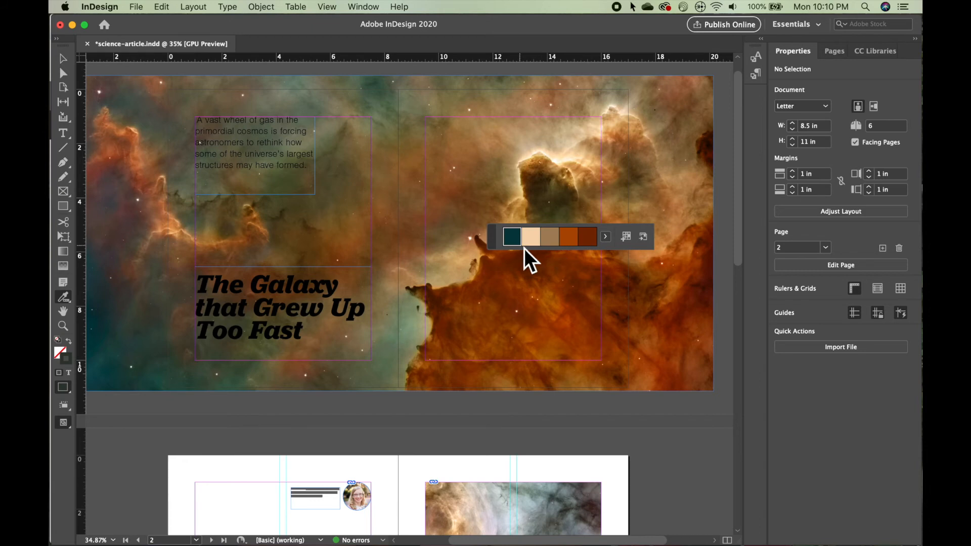
left_click(637, 242)
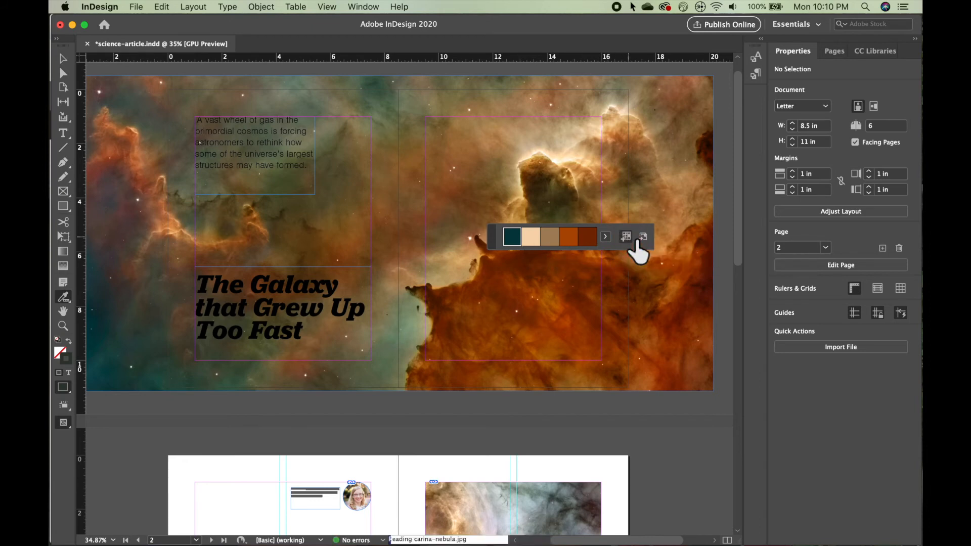
Fill the whole title text with the cream C=4 M=15 Y=30 K=0 swatch from Bright_Theme.
left_click(64, 134)
left_click_drag(314, 343, 187, 284)
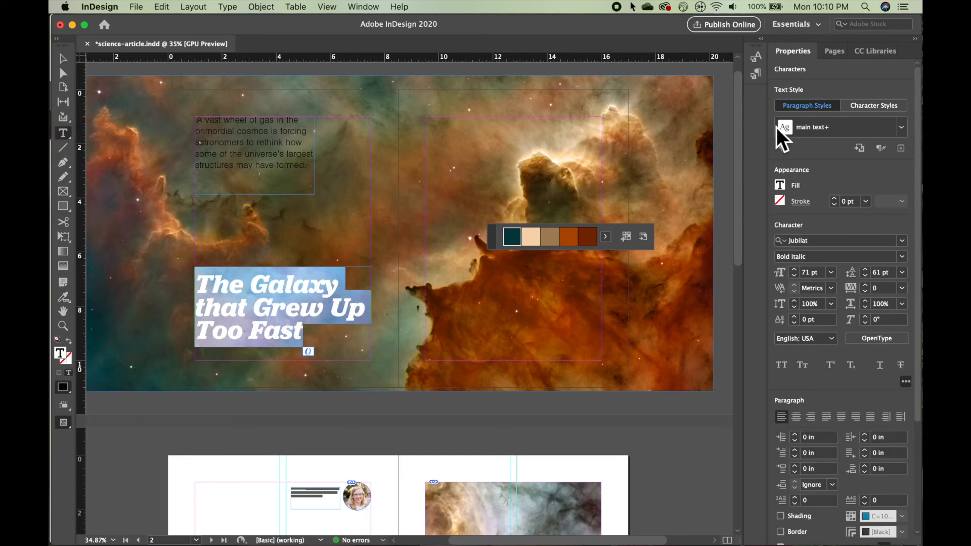
left_click(780, 185)
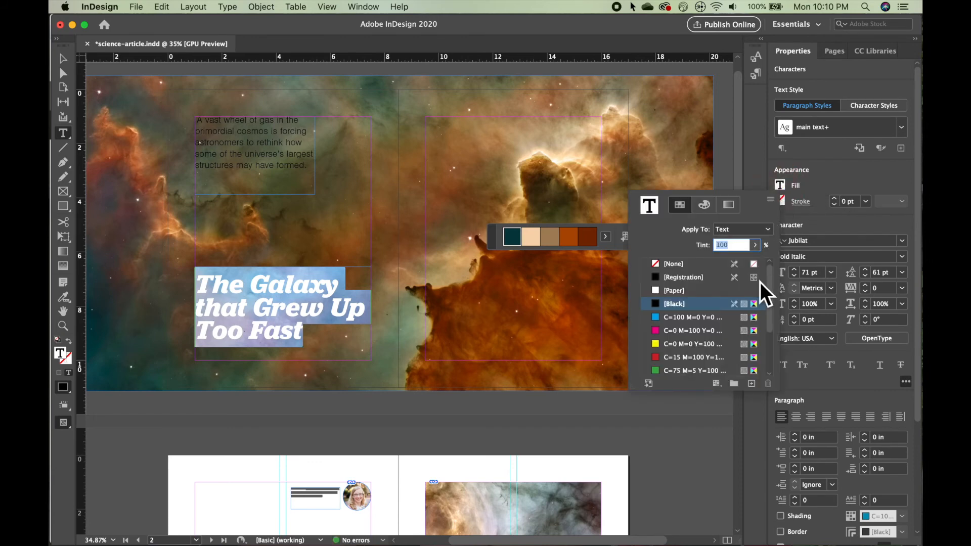
left_click_drag(775, 290, 774, 351)
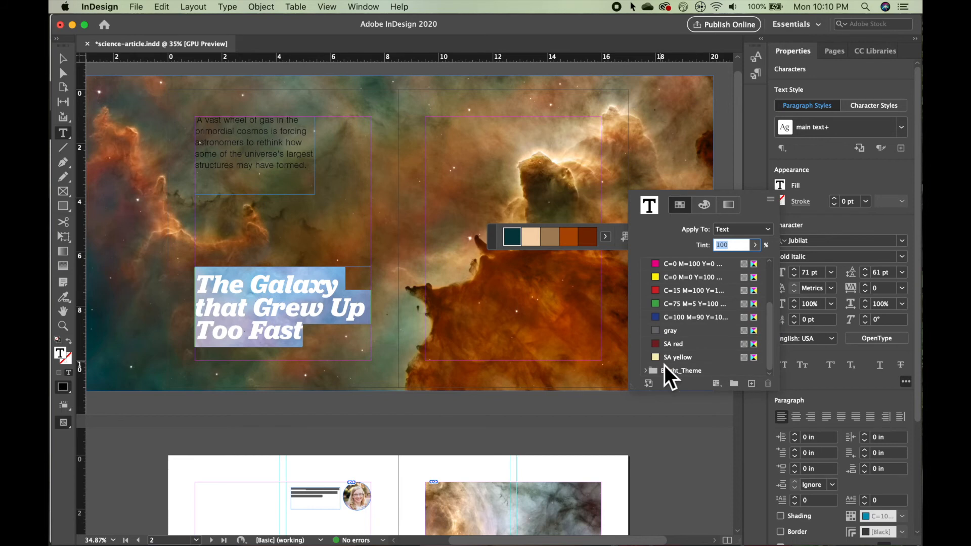
left_click(649, 373)
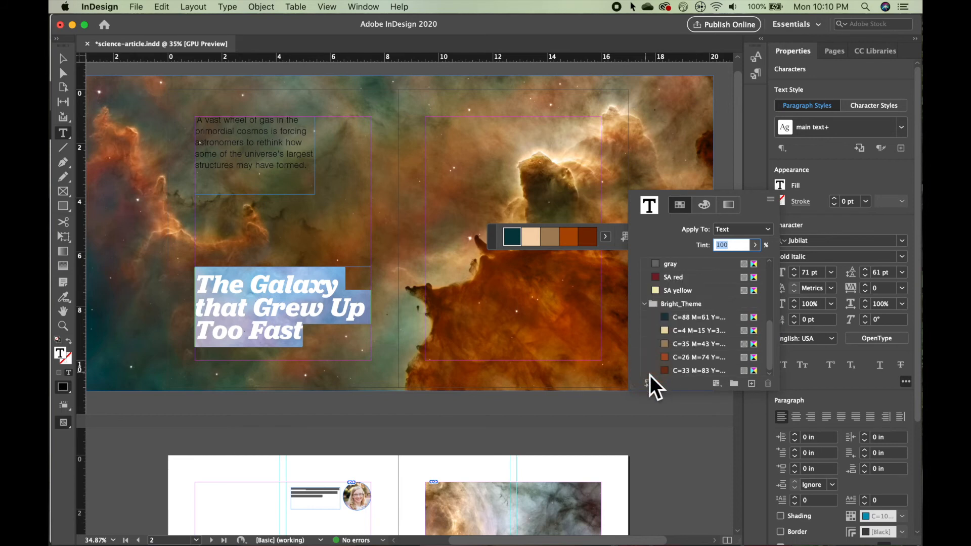
left_click(697, 332)
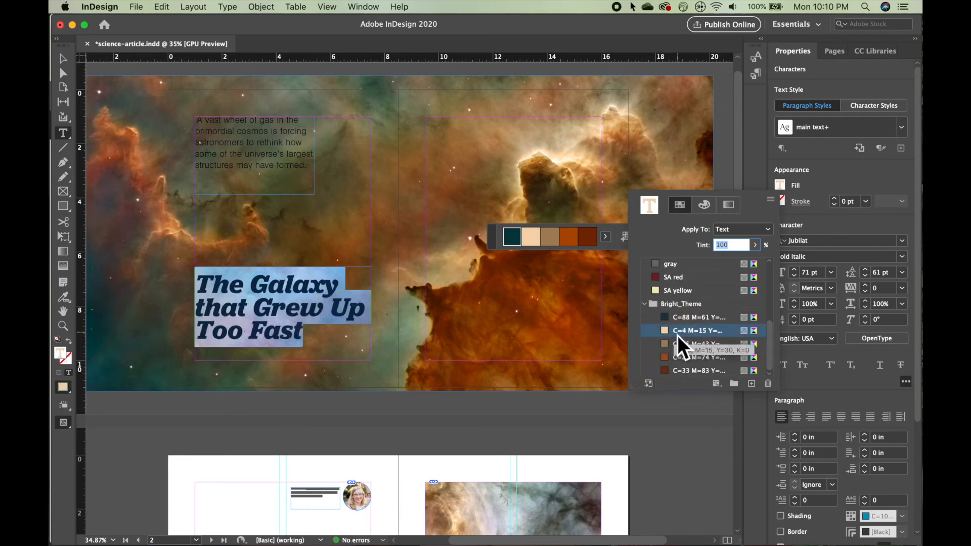
left_click(258, 176)
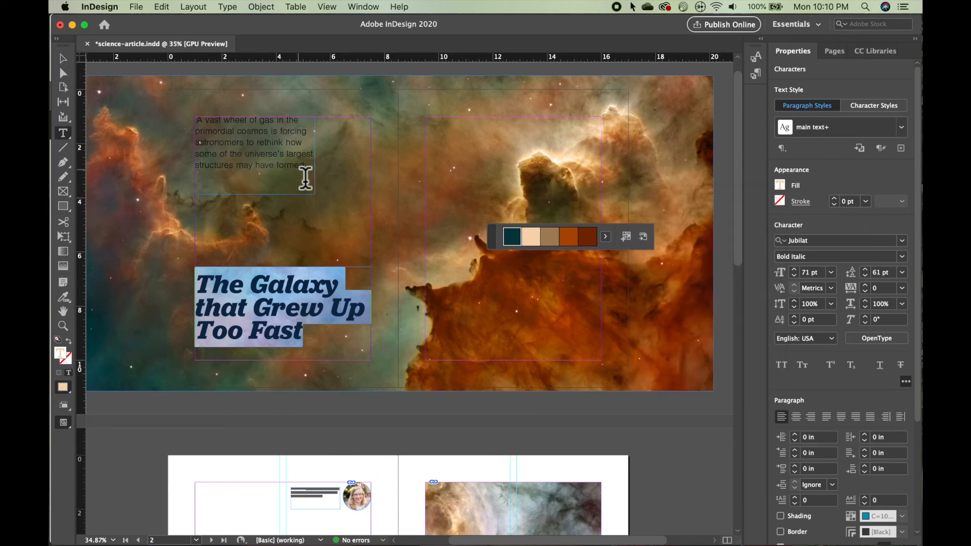
Fill the whole title page blurb with the same cream C=4 M=15 Y=30 K=0 swatch from Bright_Theme.
left_click_drag(309, 169, 189, 124)
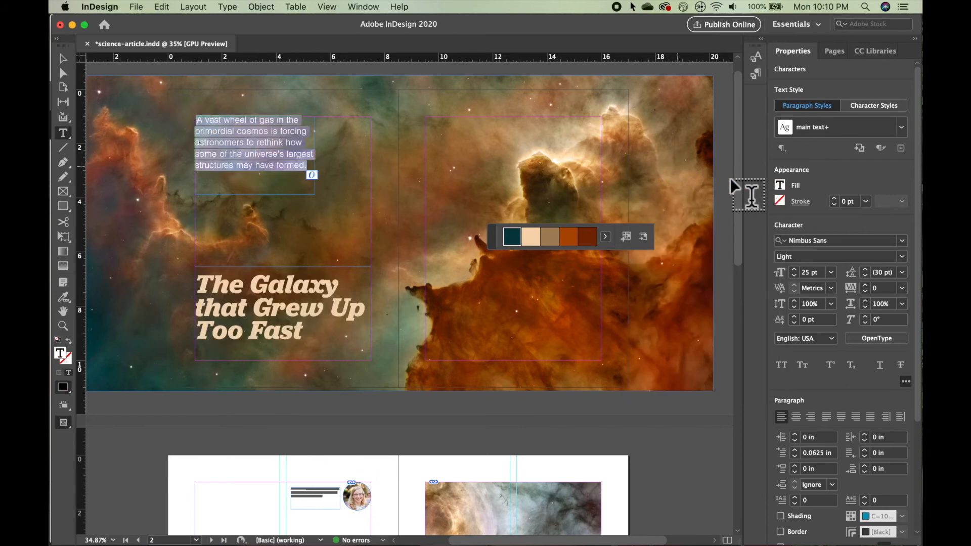
left_click(786, 185)
scroll(739, 312, "down", 5)
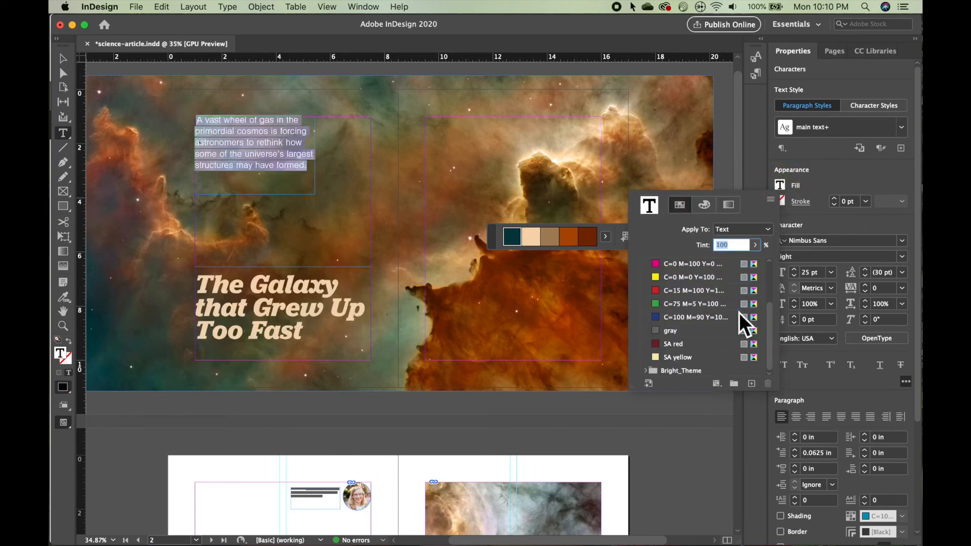
left_click(650, 372)
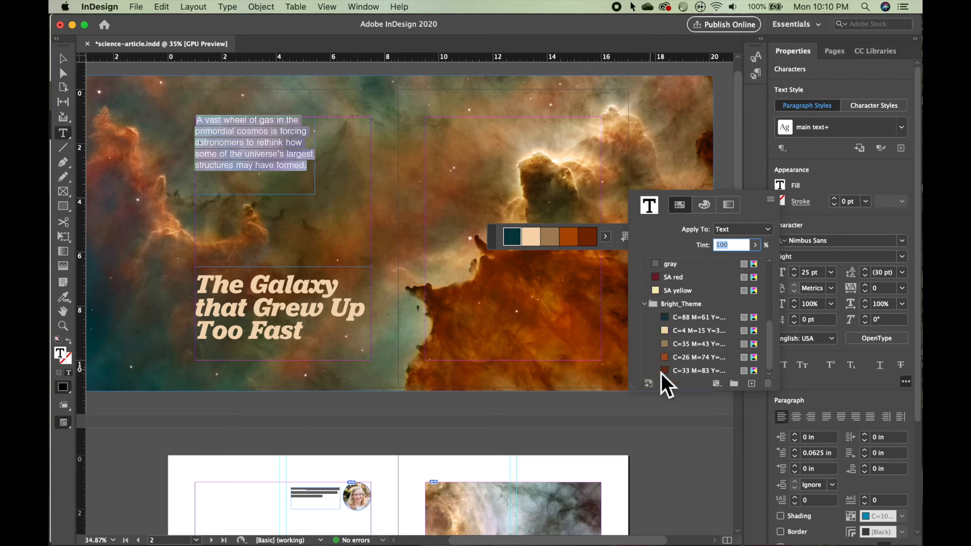
left_click(680, 335)
Deselect the blurb, show the spread in preview mode and move the floating color theme strip off the artwork.
left_click(63, 59)
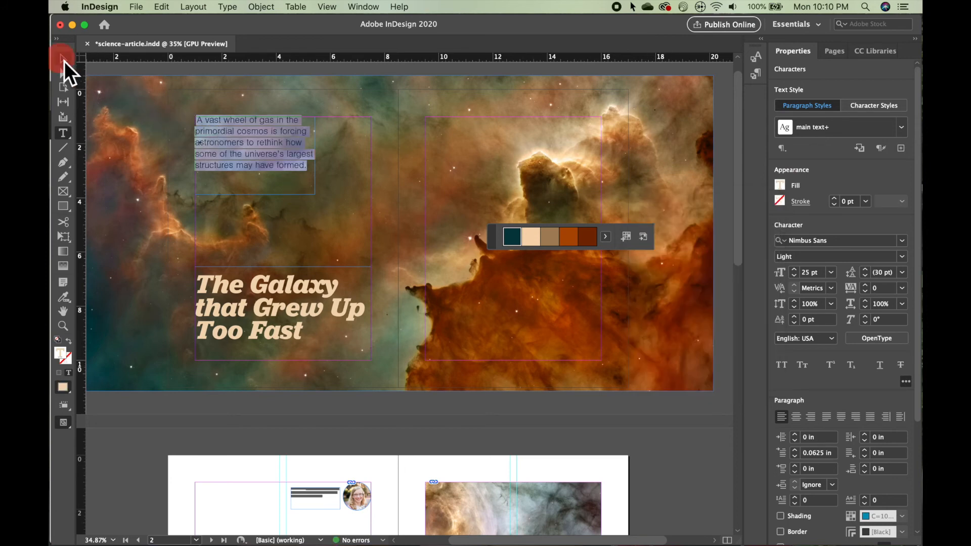
left_click(133, 72)
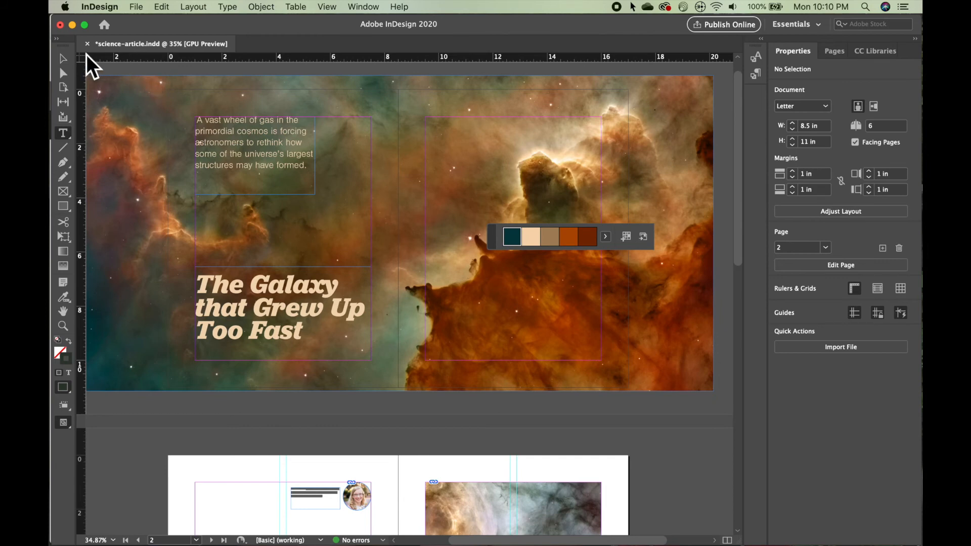
left_click(63, 58)
key("w")
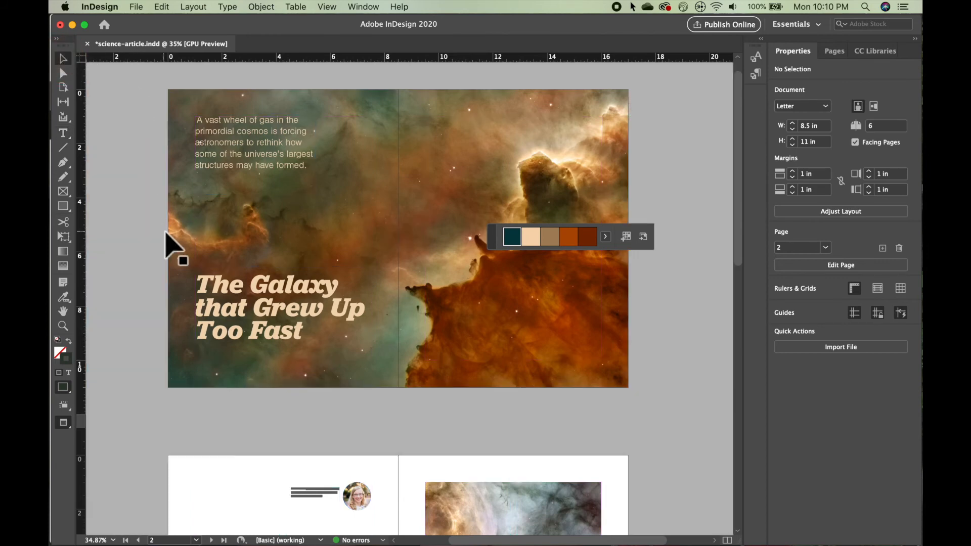
left_click_drag(498, 236, 723, 322)
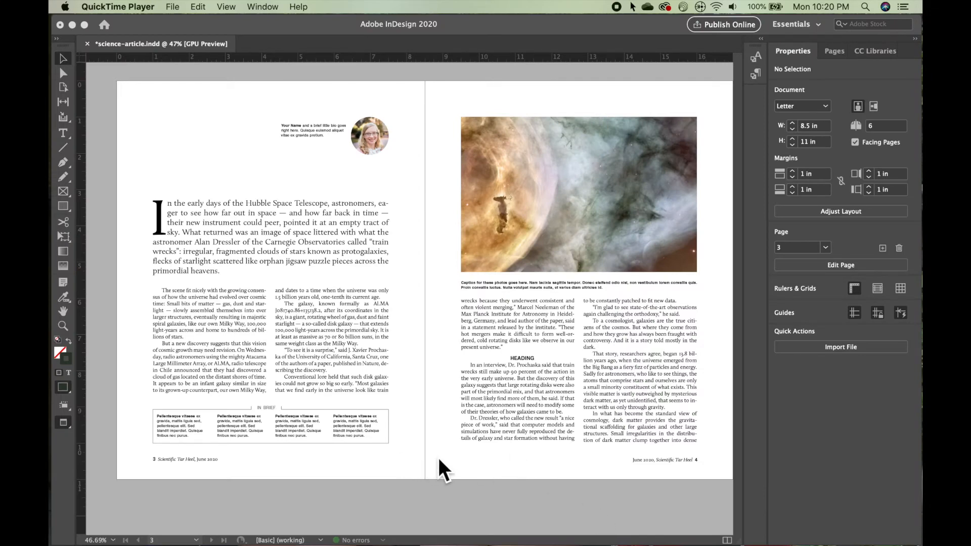
Shorten both text columns below the photo on page 4 from the top, so they start at about 6.56 in.
scroll(437, 461, "down", 10)
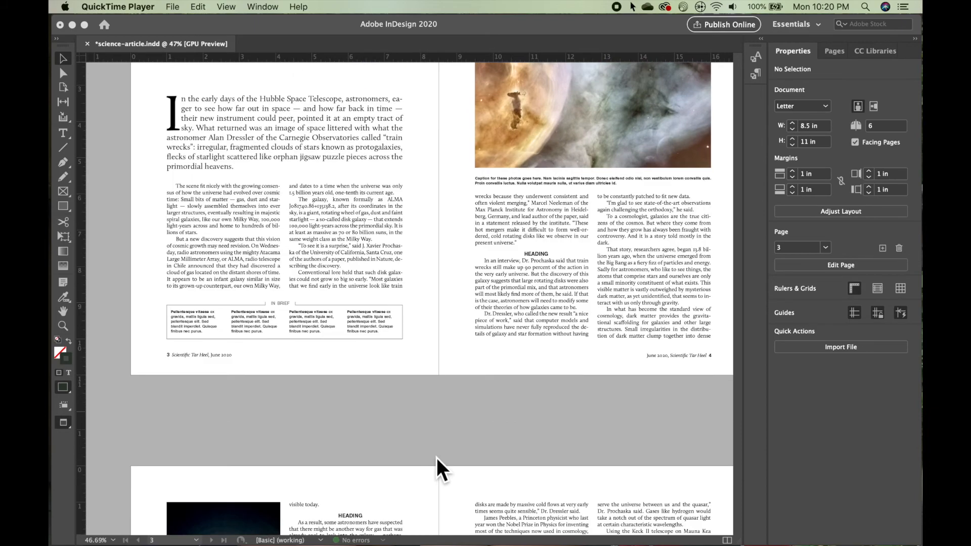
scroll(436, 458, "down", 5)
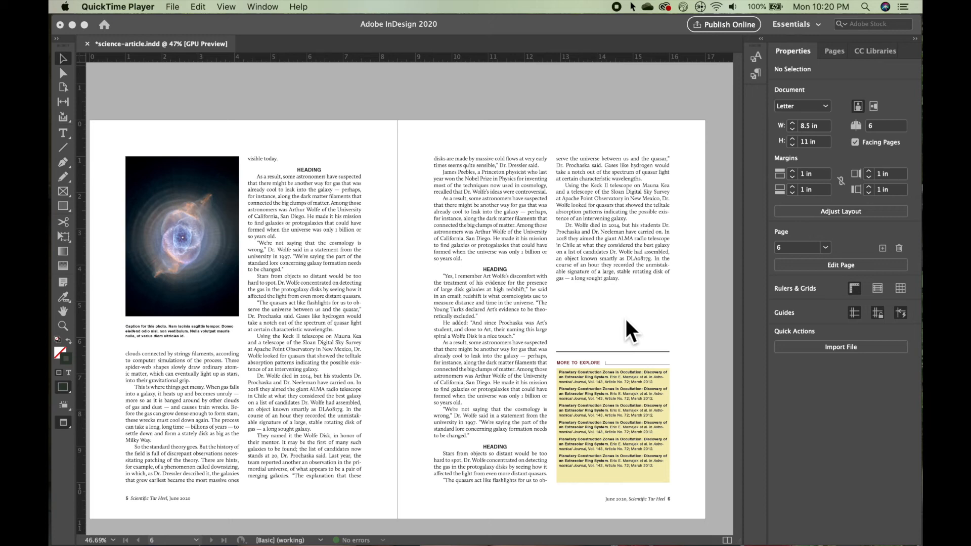
scroll(626, 318, "up", 5)
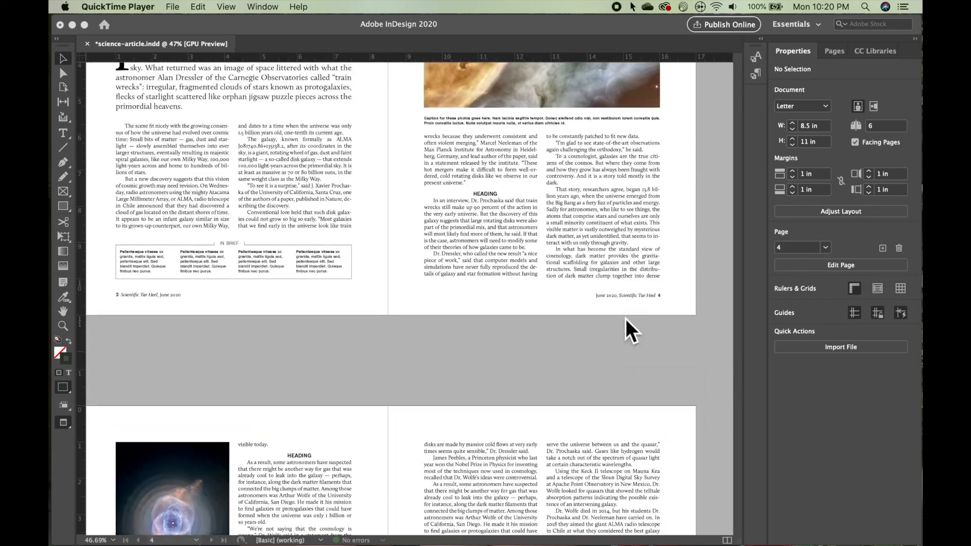
scroll(626, 318, "down", 2)
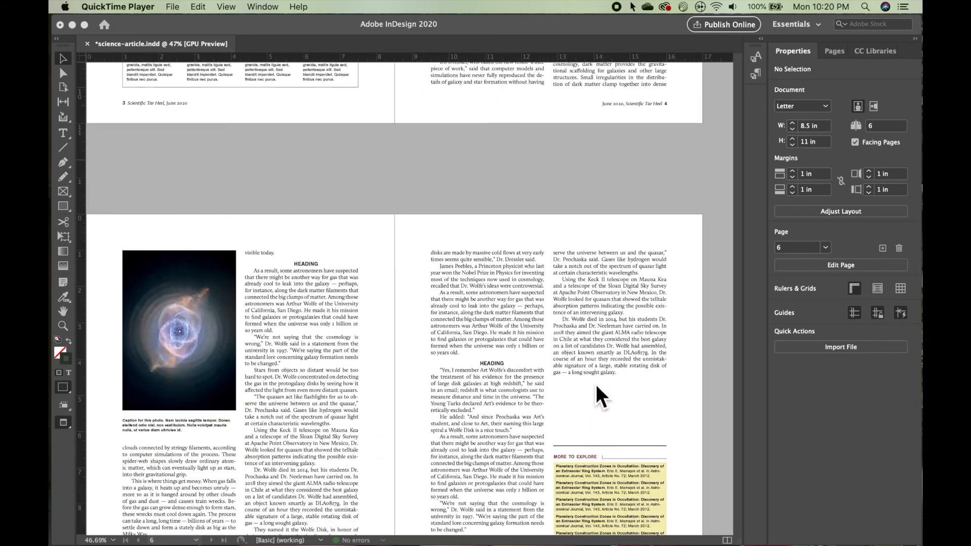
scroll(616, 405, "up", 10)
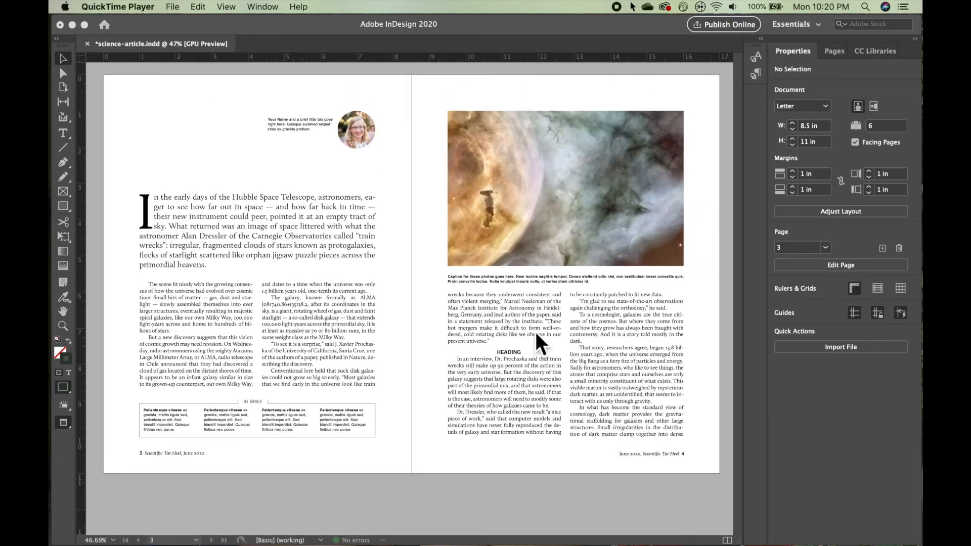
left_click(511, 359)
left_click(505, 306)
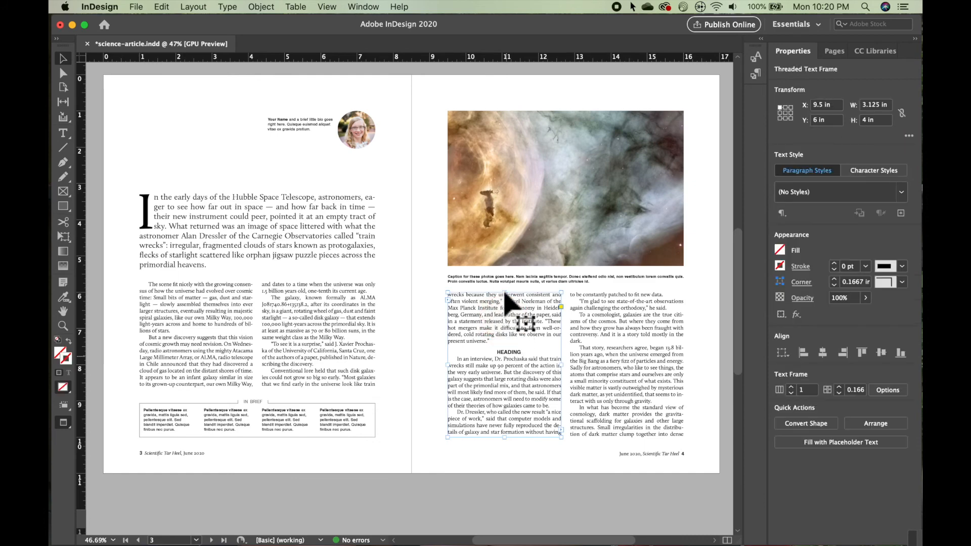
left_click_drag(505, 293, 505, 314)
left_click(628, 309)
left_click_drag(627, 292, 626, 315)
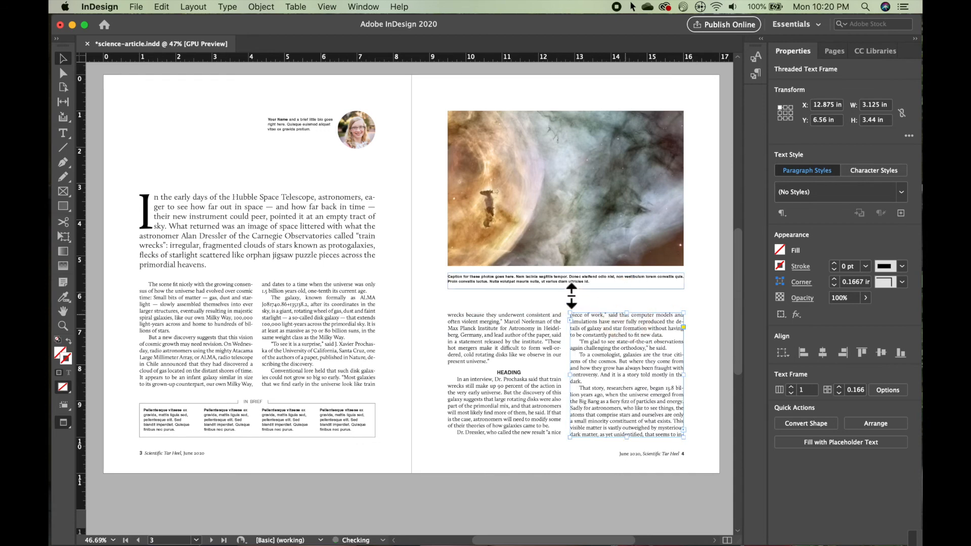
Move the page 4 photo caption down close to the text columns and extend the photo frame down to meet it.
mouse_move(569, 282)
left_mouse_down()
mouse_move(565, 296)
mouse_move(564, 274)
mouse_move(564, 285)
left_mouse_up()
left_click(587, 256)
left_click(564, 267)
key("Down")
key("Down")
key("shift+Down")
key("shift+Down")
key("shift+Down")
key("shift+Down")
key("shift+Down")
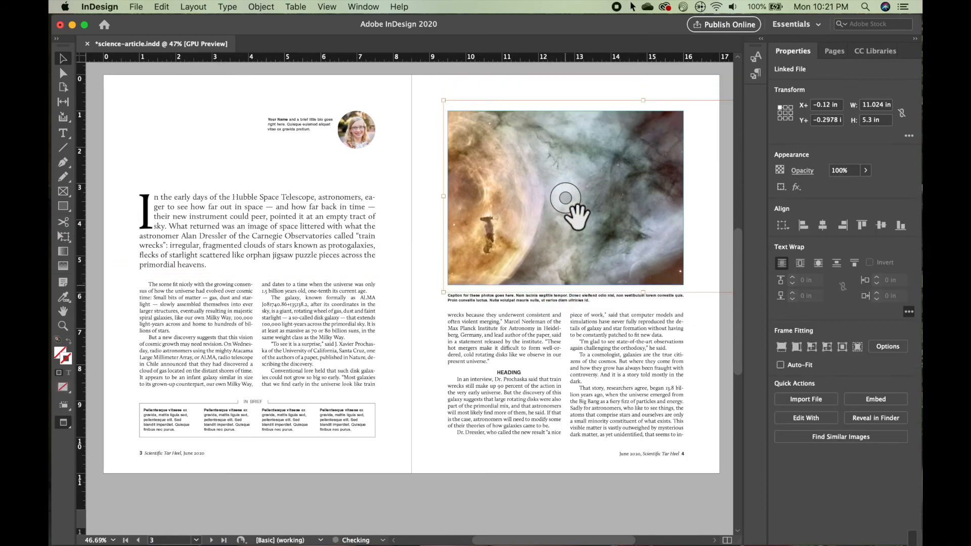
Save the document as science-article in InDesign 2020 format inside the Desktop folder Popular Science Article - Project Files.
scroll(567, 309, "down", 10)
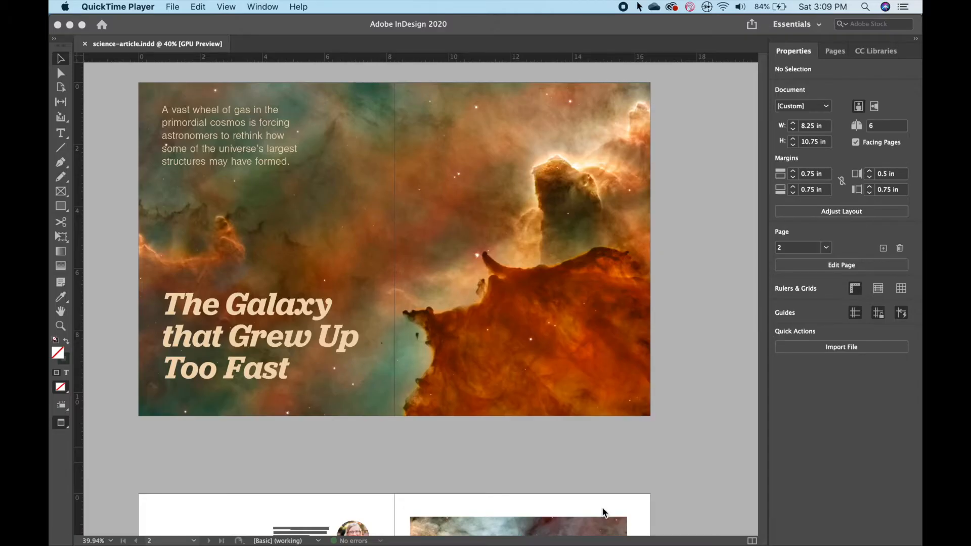
left_click(175, 43)
left_click(140, 11)
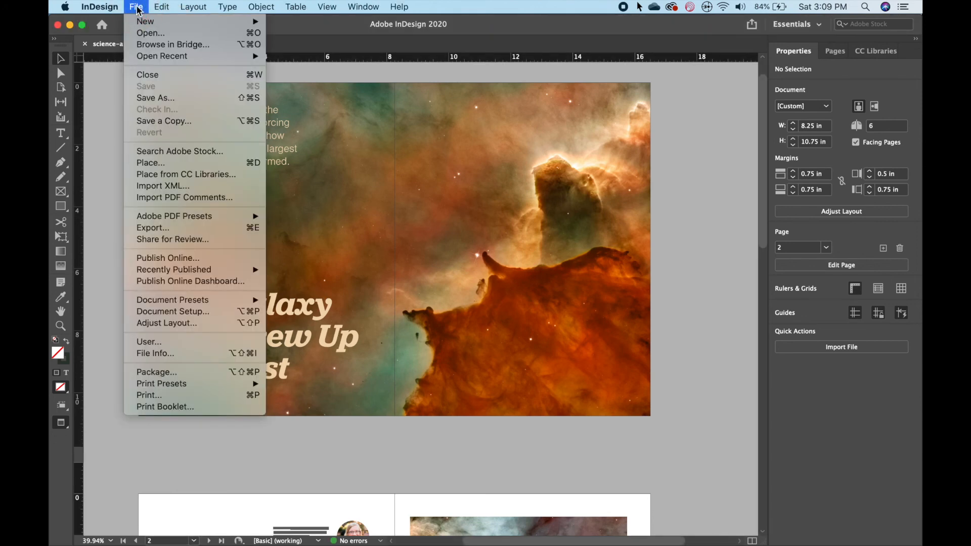
left_click(154, 99)
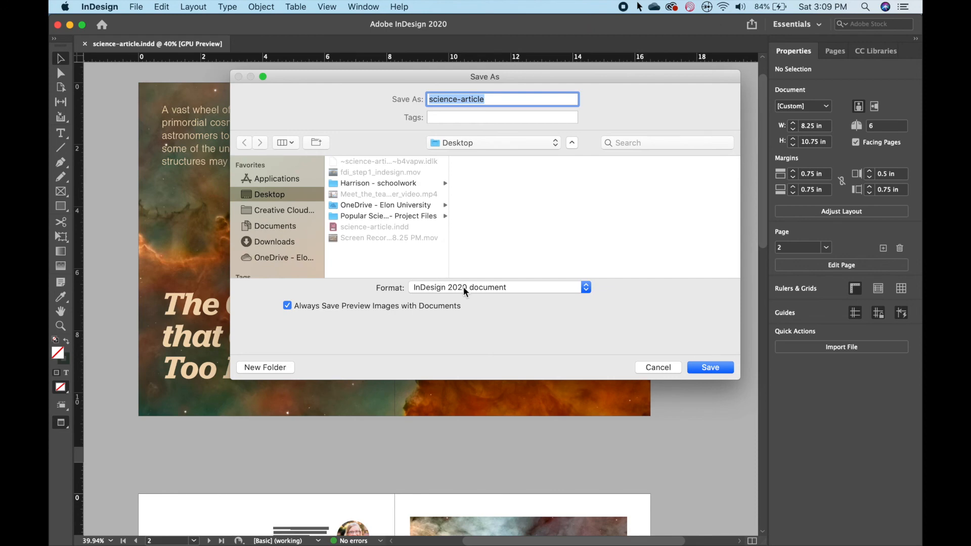
left_click(429, 219)
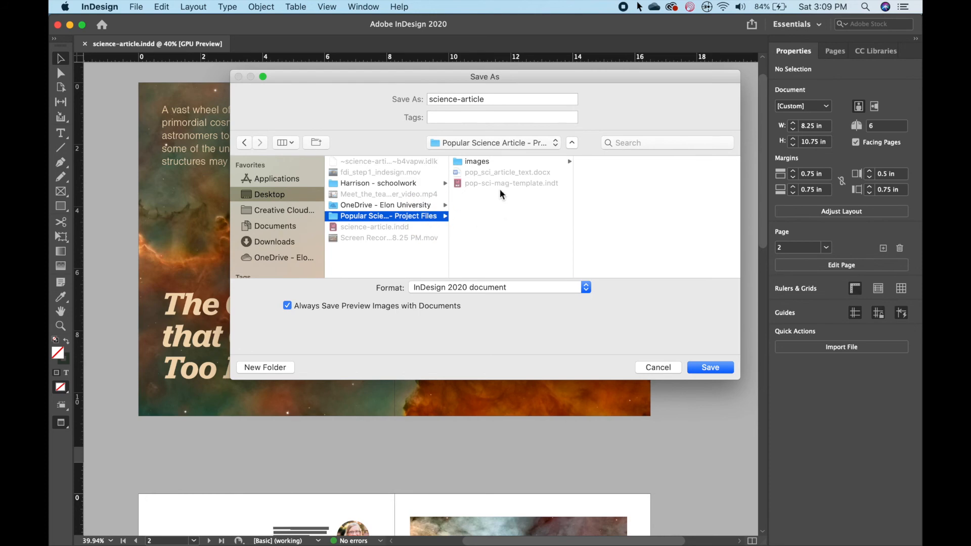
left_click(721, 369)
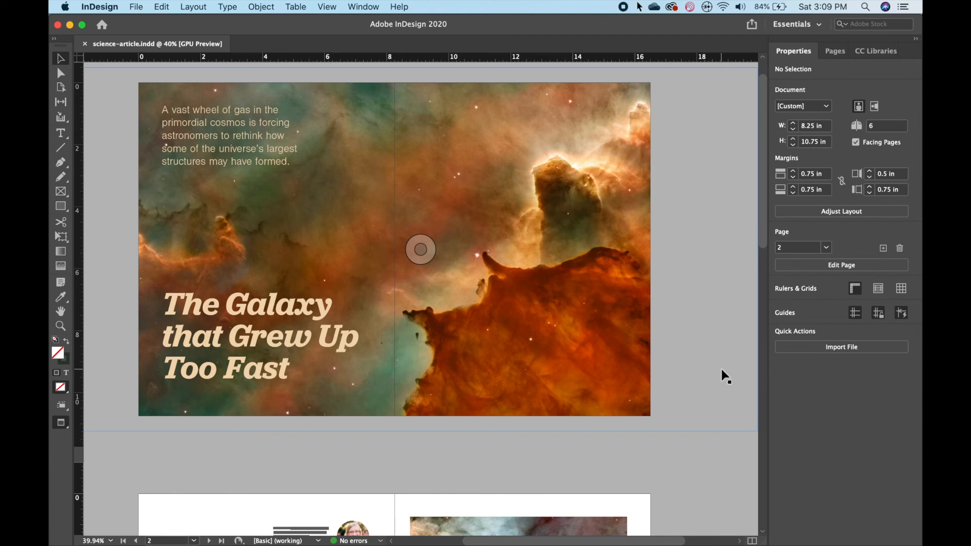
Open the Publish Online settings for the article, switch to Chrome and page through the published example article and back to its opening spread.
left_click(136, 7)
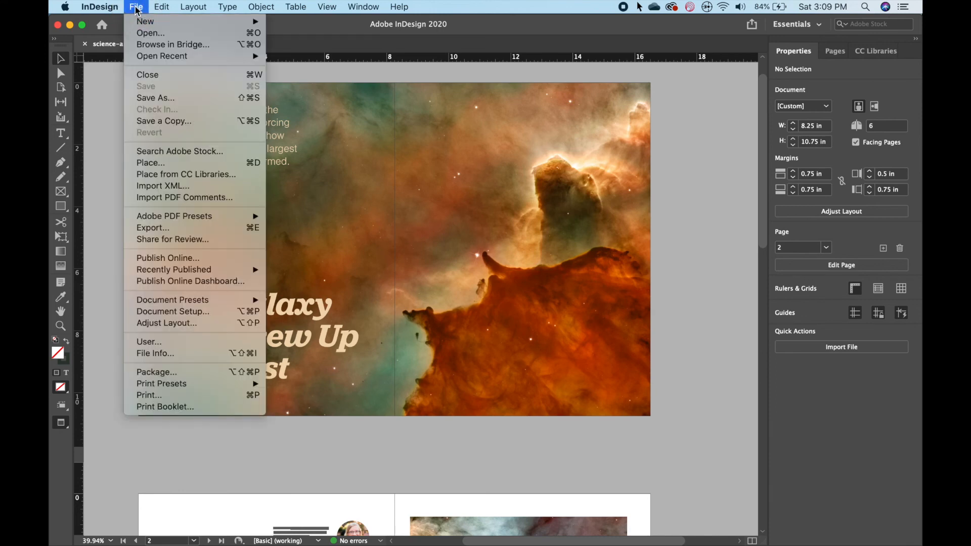
left_click(165, 258)
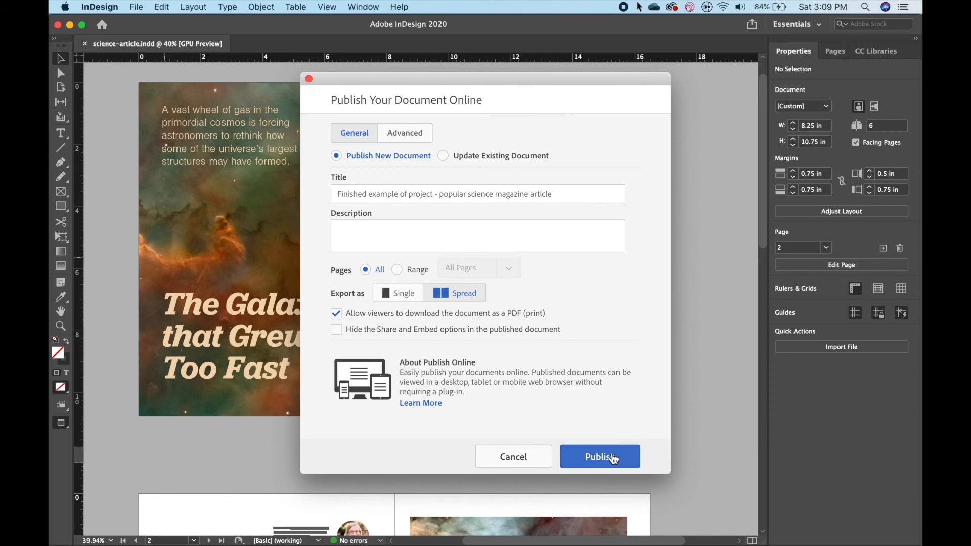
key("super+Tab")
key("super+Tab")
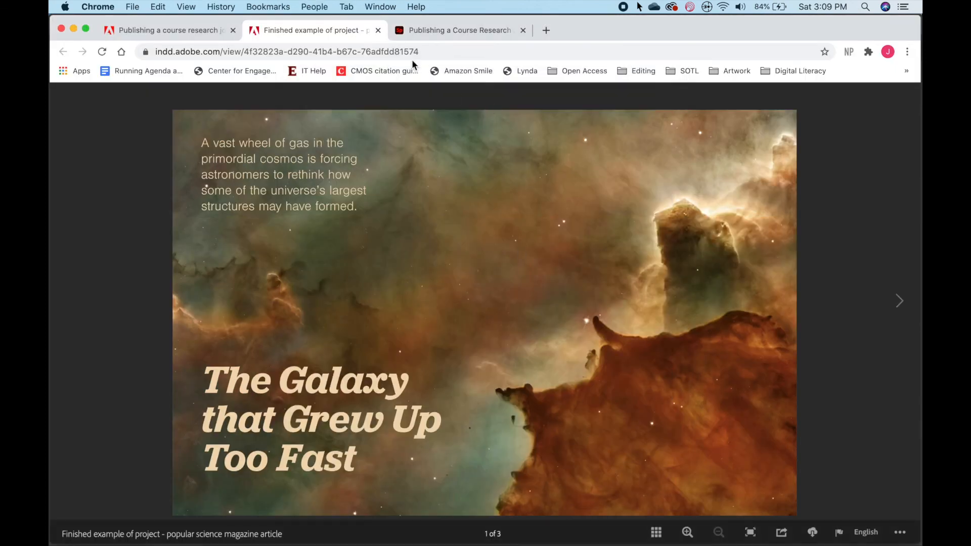
left_click(400, 53)
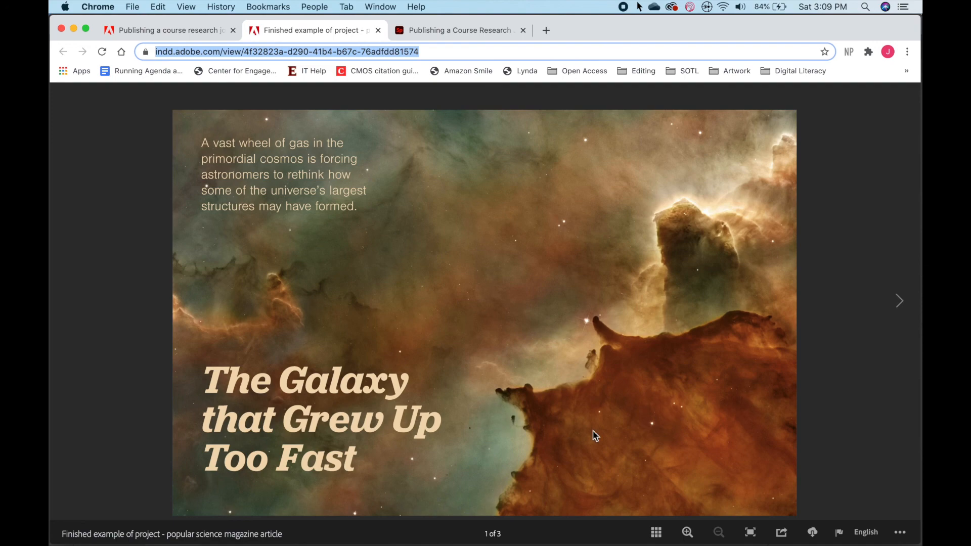
left_click(900, 306)
left_click(899, 306)
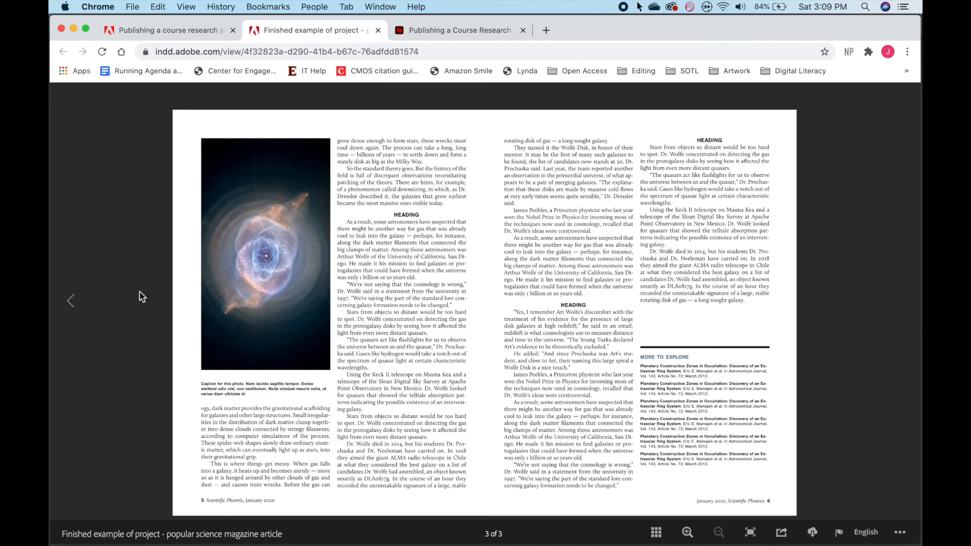
left_click(72, 303)
left_click(72, 303)
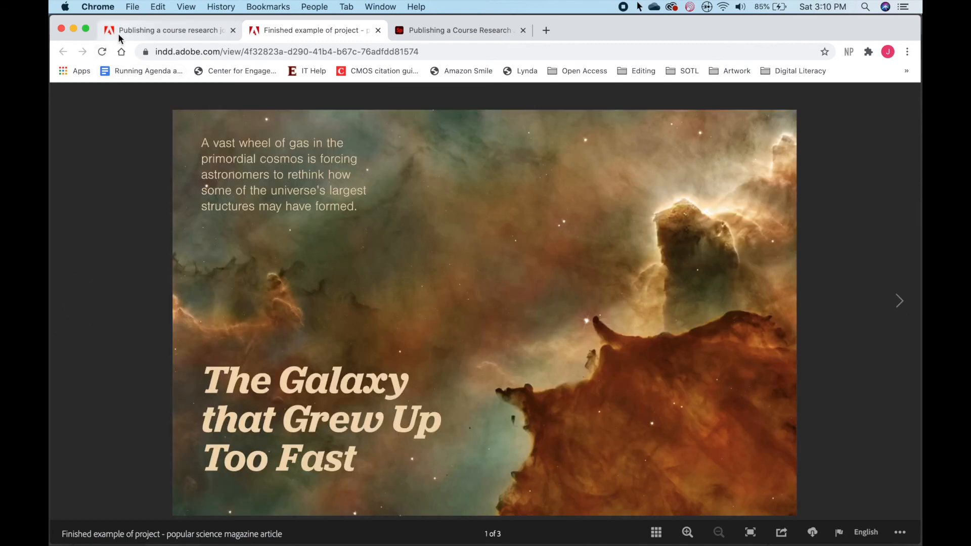
Minimize the Chrome window, return to InDesign and cancel publishing the document online.
left_click(74, 29)
left_click(515, 459)
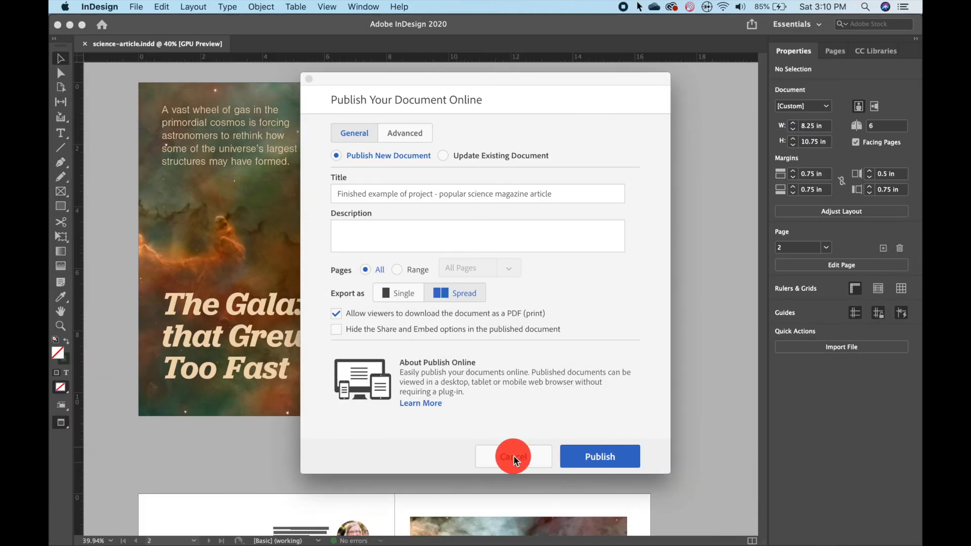
left_click(515, 460)
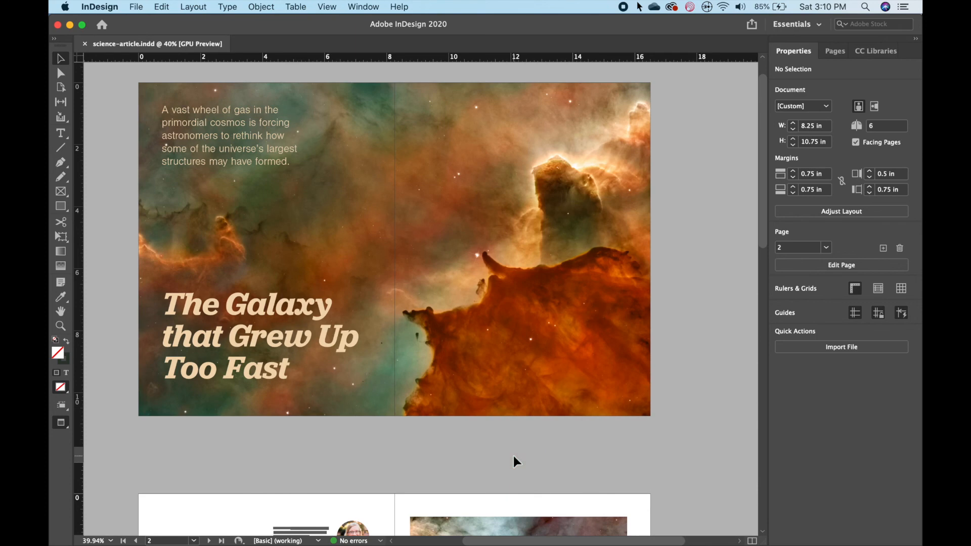
Start exporting the article as science-article in Adobe PDF (Print) format to the Desktop folder Popular Science Article - Project Files.
left_click(137, 8)
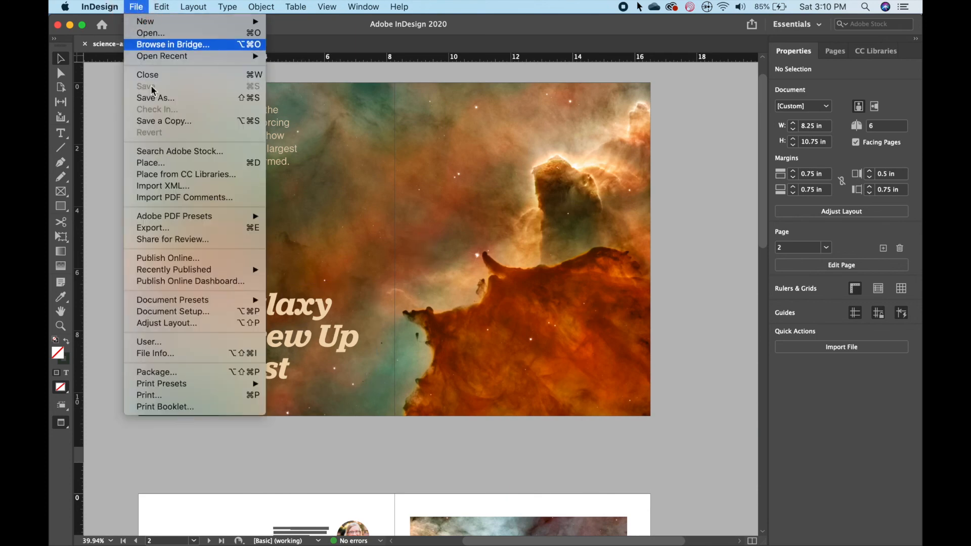
left_click(166, 228)
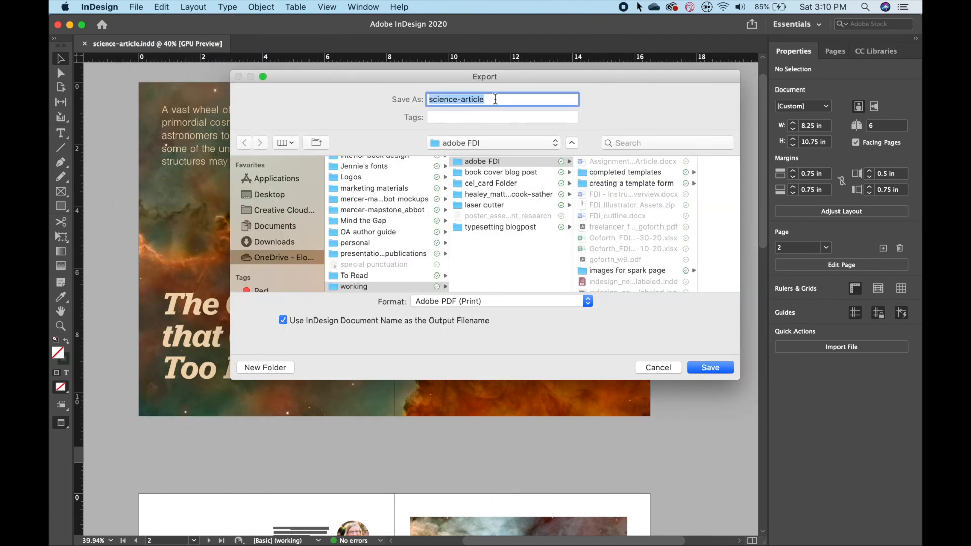
left_click(269, 195)
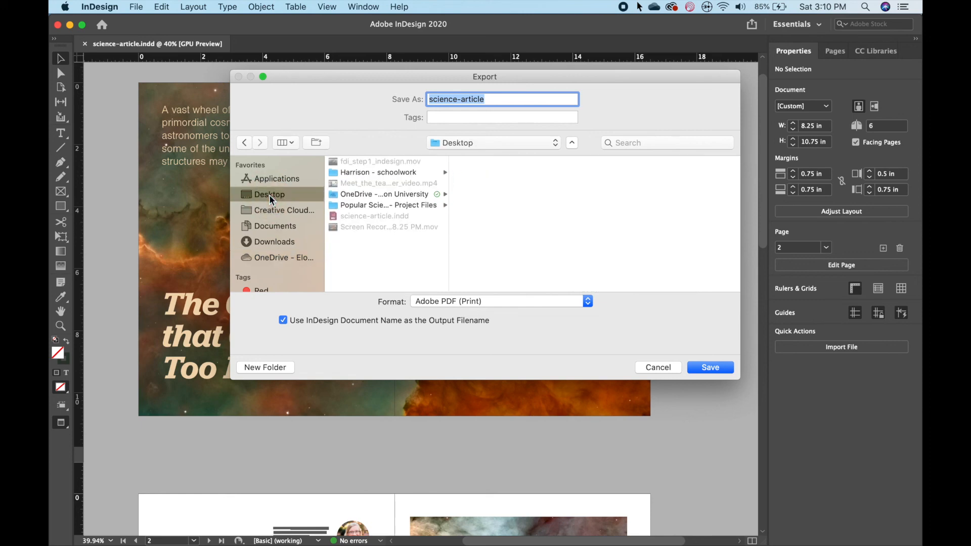
left_click(399, 207)
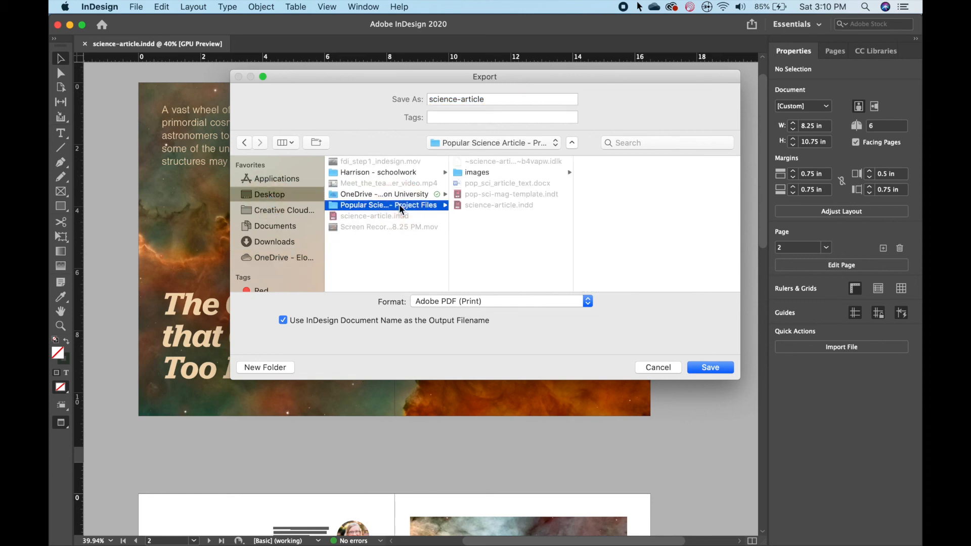
left_click(588, 302)
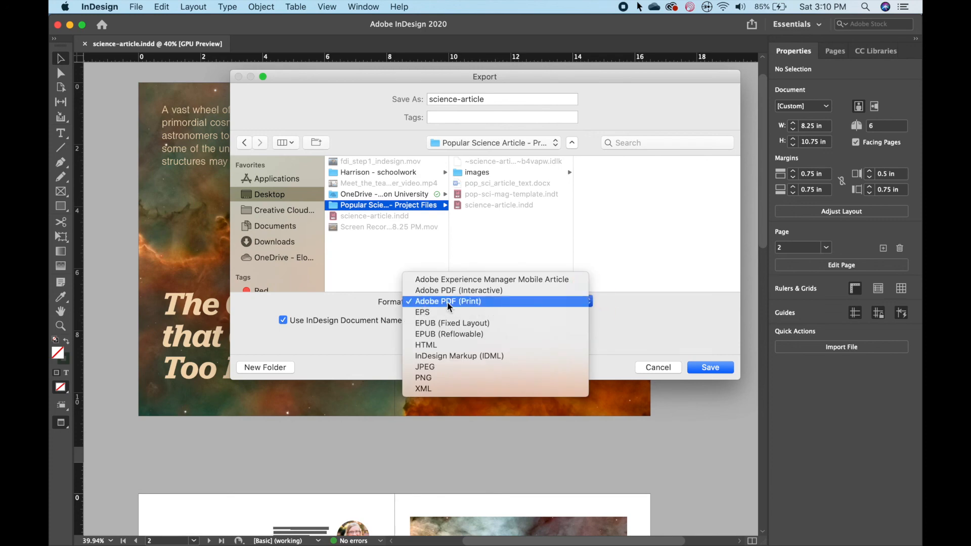
left_click(469, 301)
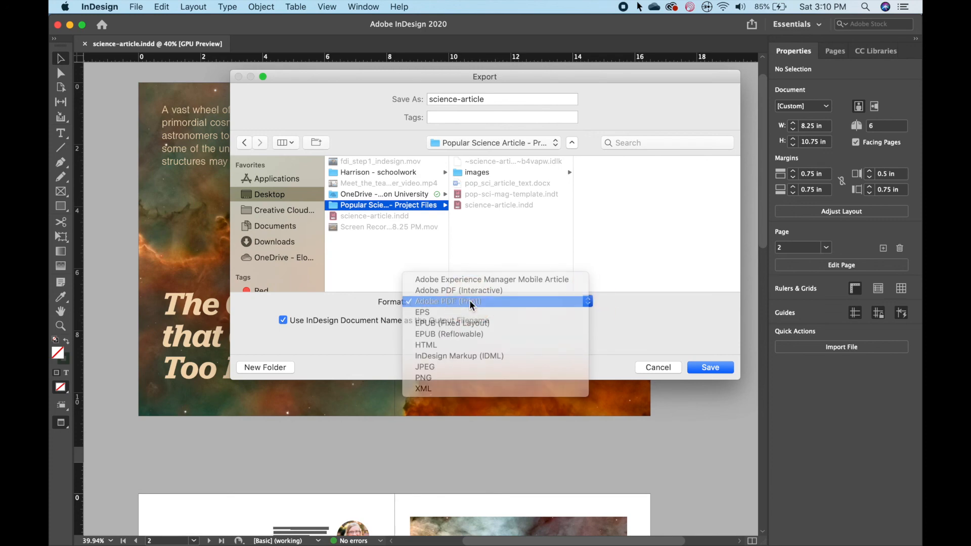
left_click(710, 367)
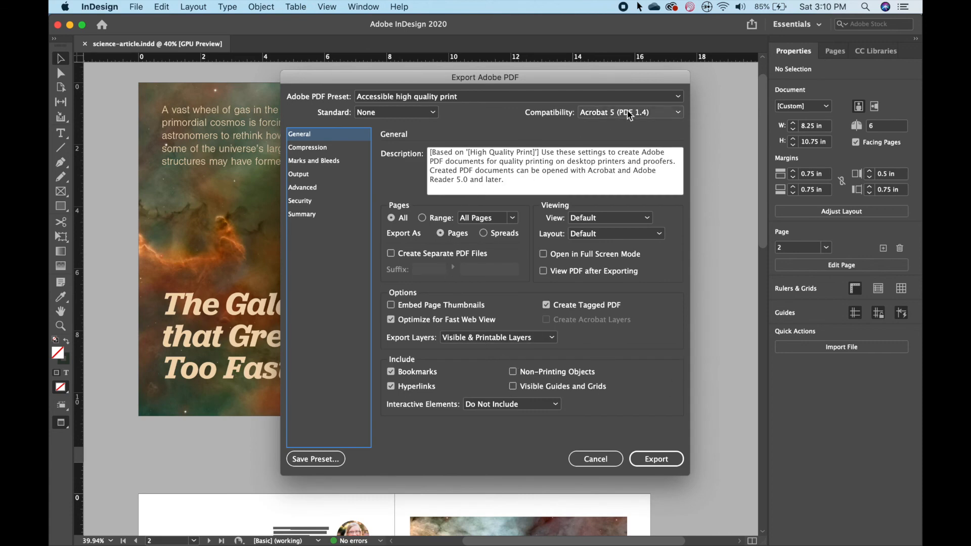
Set the Adobe PDF preset to [High Quality Print] and export the PDF.
left_click(678, 98)
left_click(654, 108)
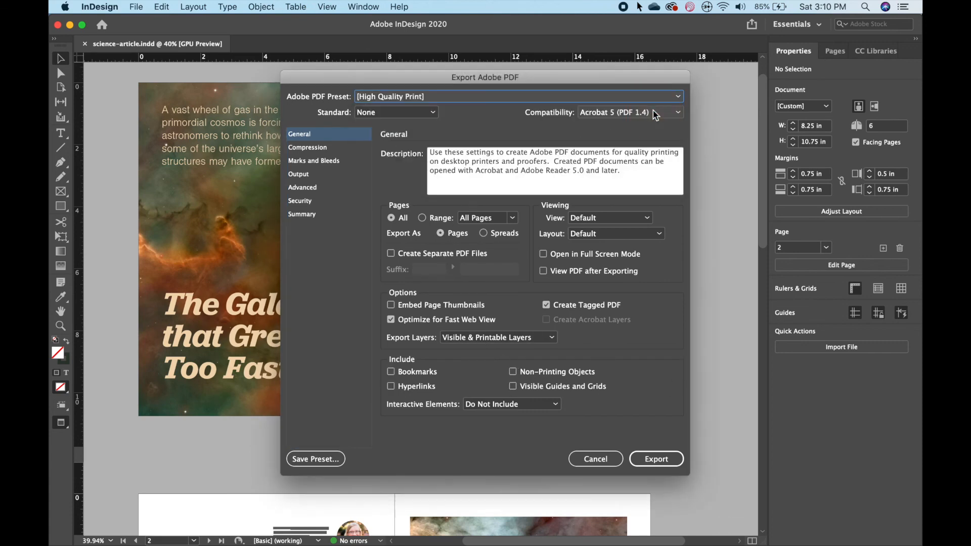
left_click(679, 98)
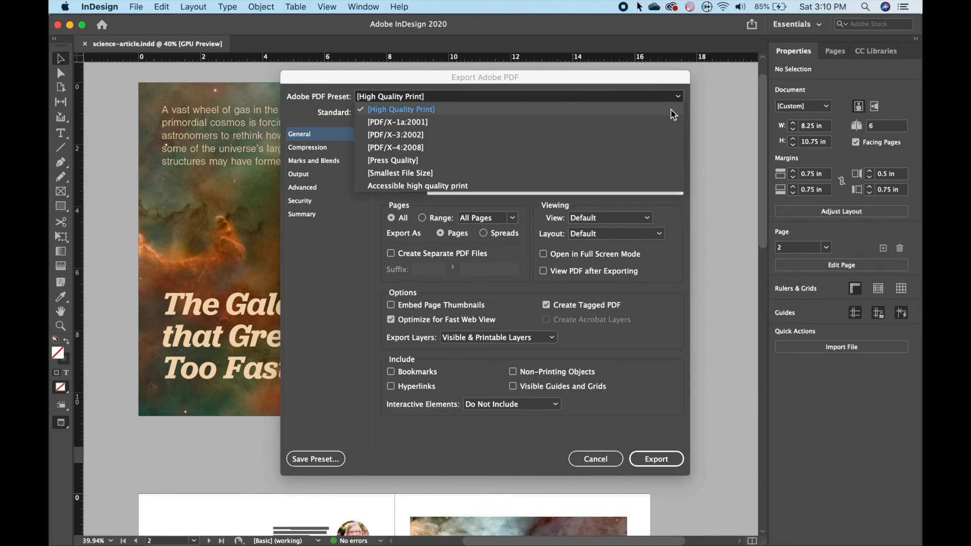
left_click(671, 108)
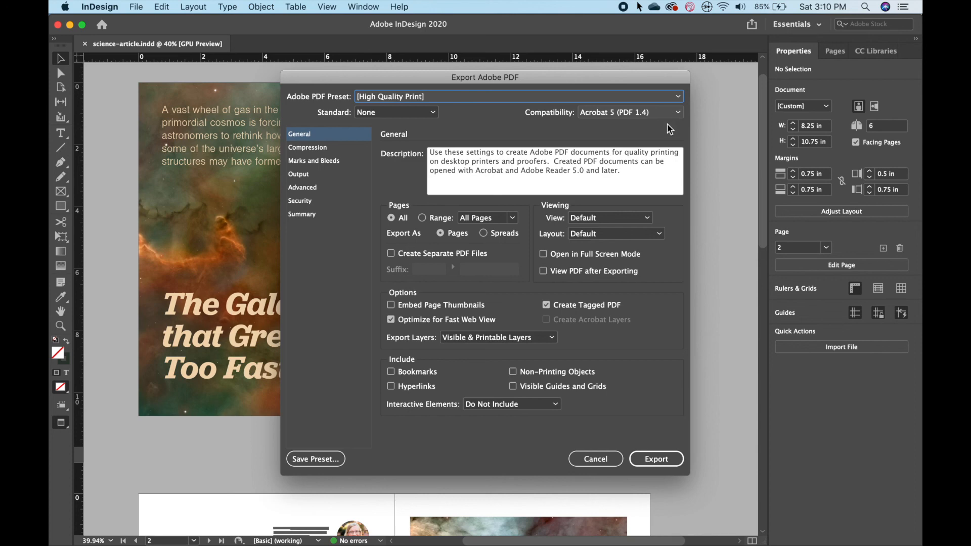
left_click(652, 465)
left_click(657, 460)
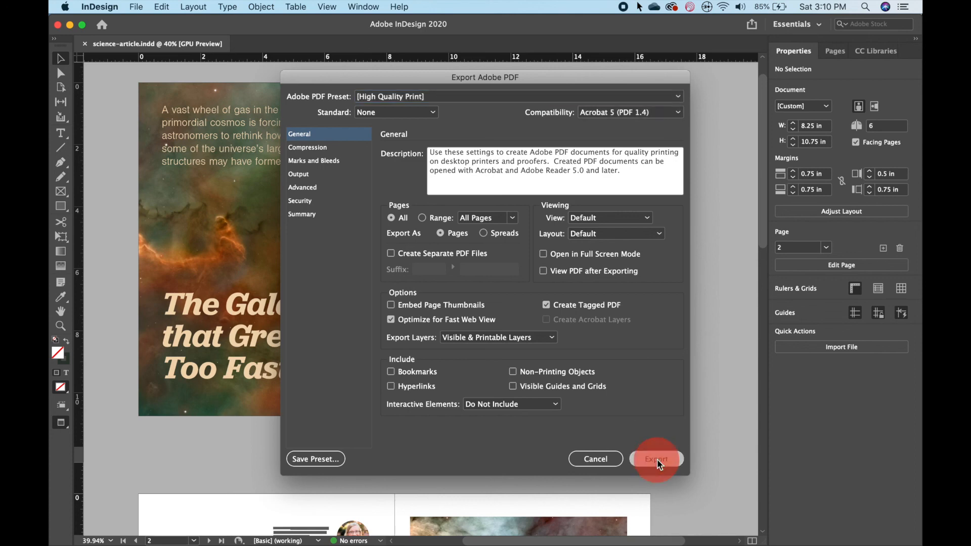